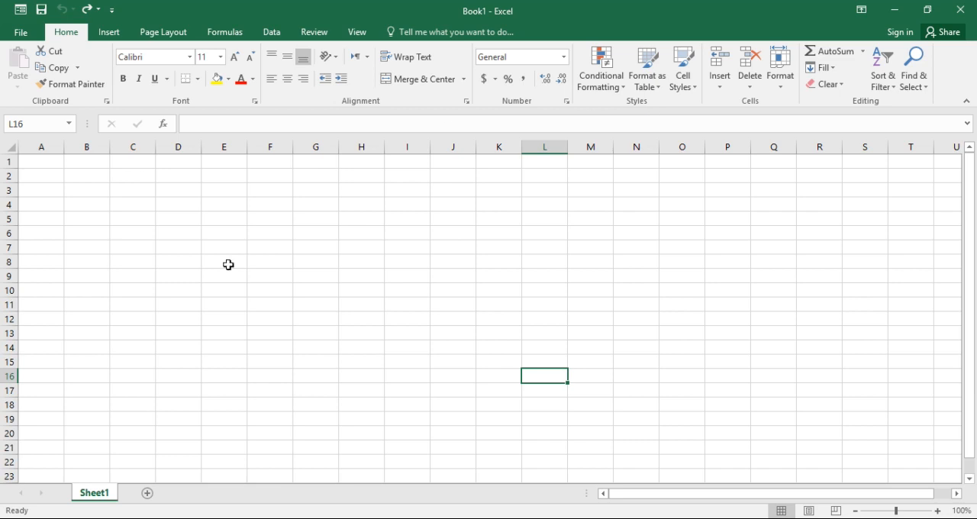
# Enter the text abc in cell D2
pyautogui.click(177, 179)
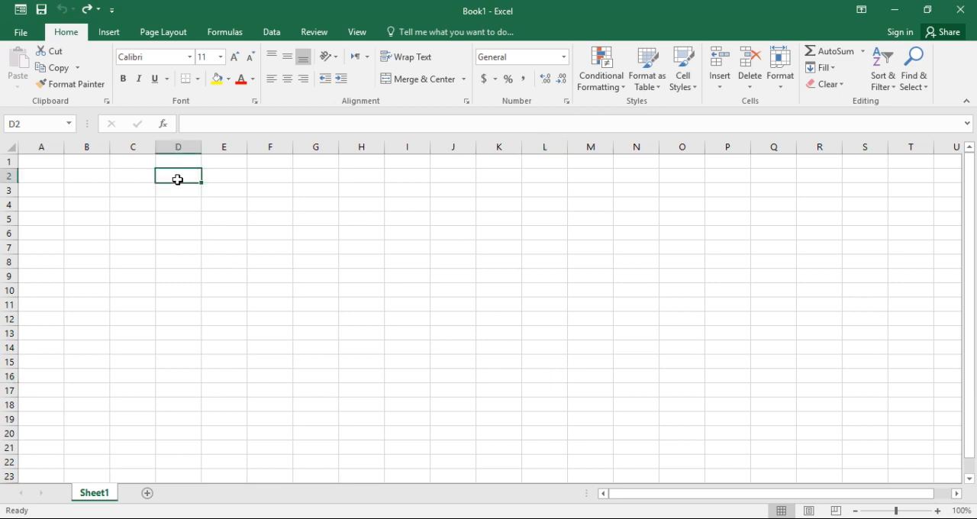
pyautogui.write('abc')
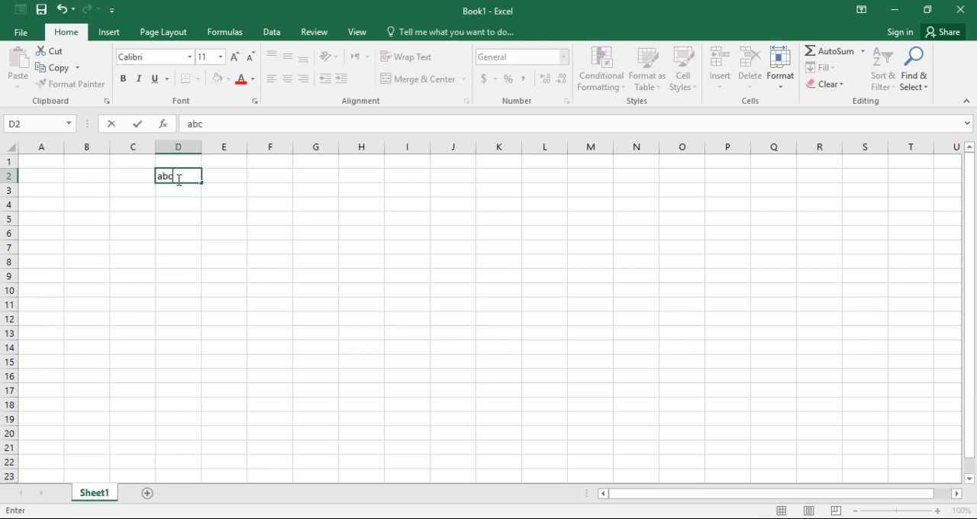
pyautogui.press('Return')
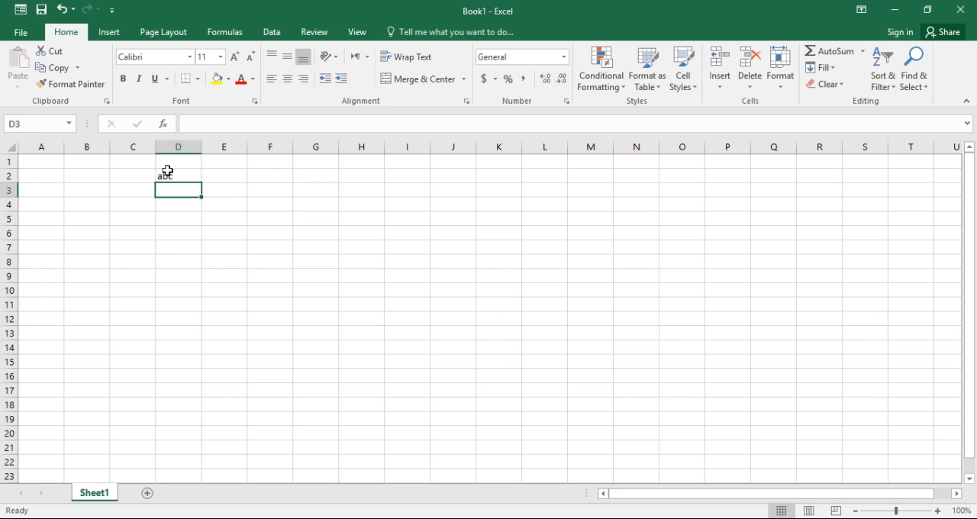
pyautogui.click(169, 174)
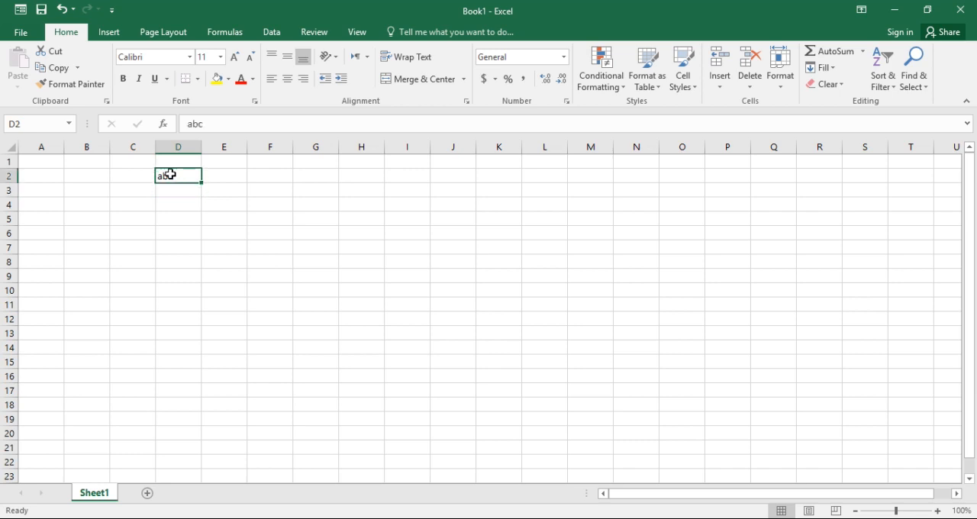
# Enter the number 123 in cell E2, beside the abc cell
pyautogui.click(224, 176)
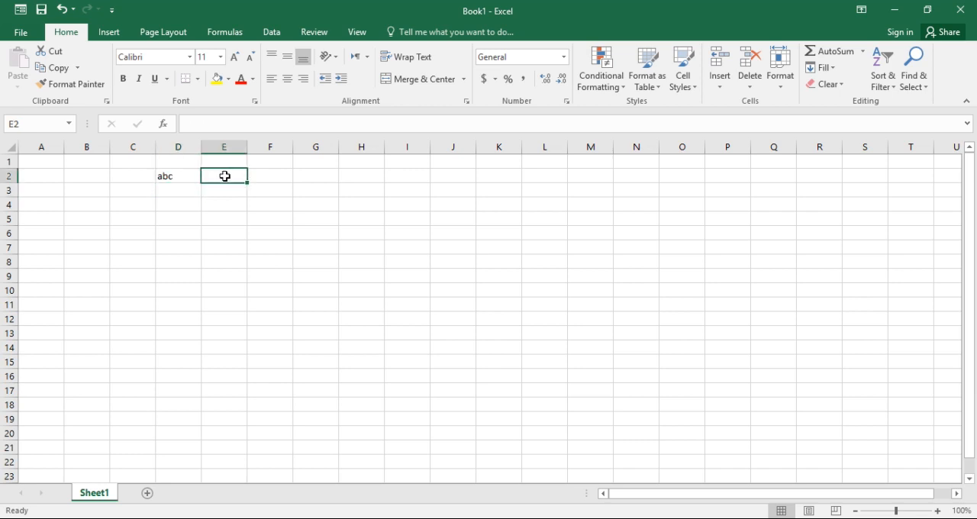
pyautogui.click(175, 177)
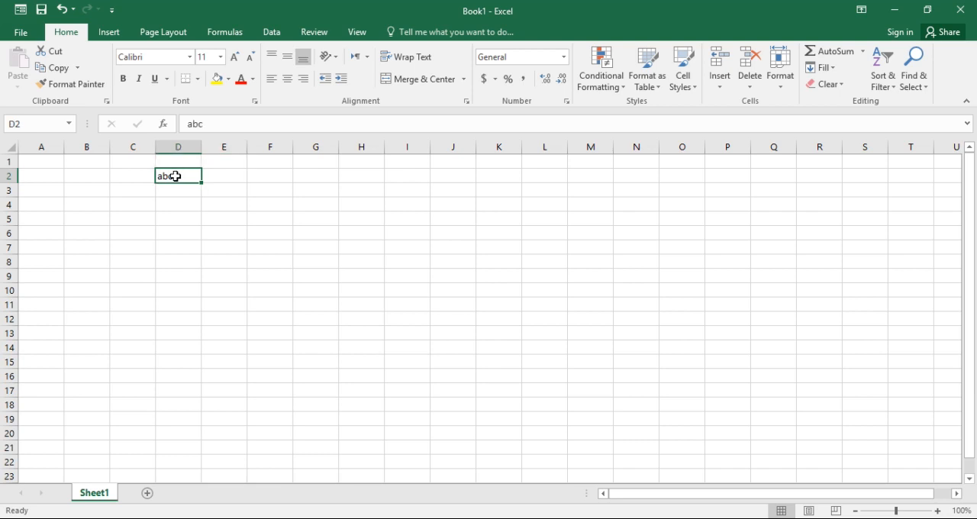
pyautogui.click(223, 174)
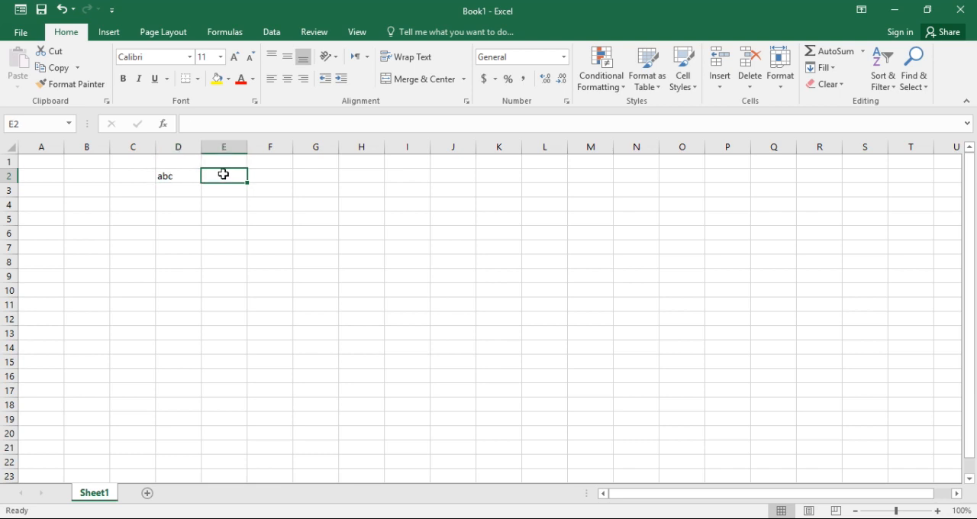
pyautogui.write('123')
pyautogui.press('Return')
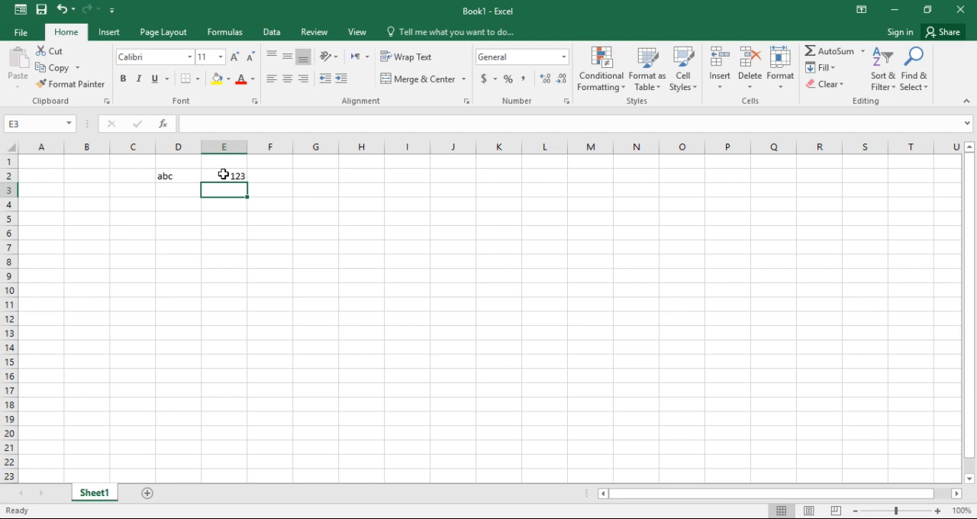
pyautogui.click(233, 177)
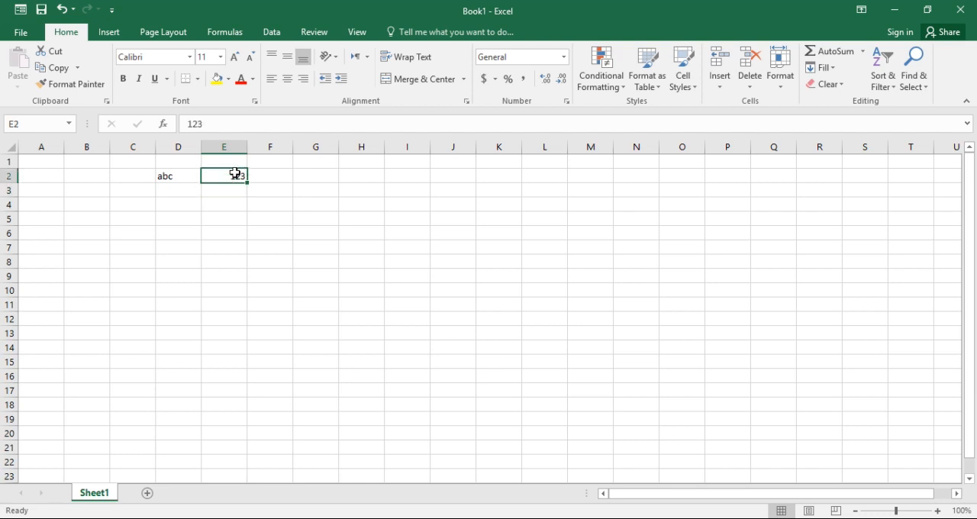
pyautogui.click(234, 192)
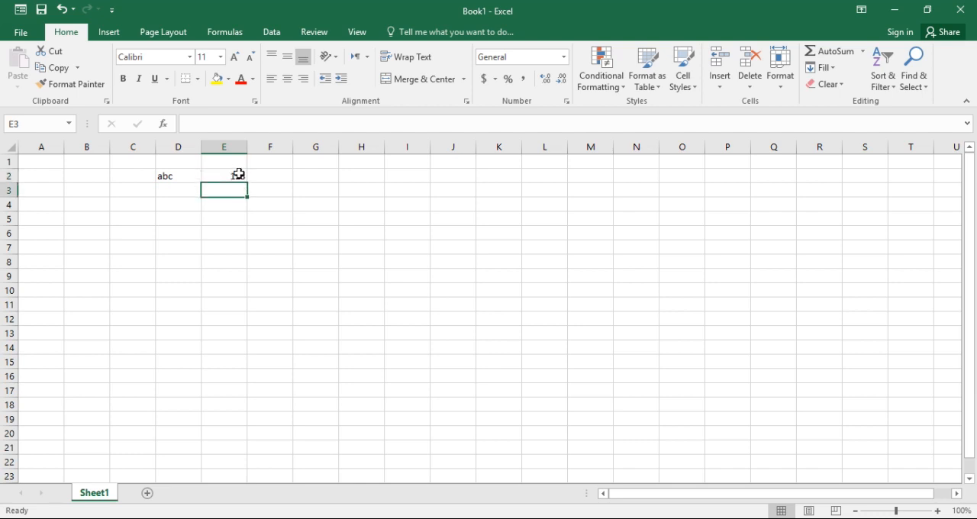
# Enter 1 in G2 and 2 in G3, and extend the series down to 18 in G19
pyautogui.click(319, 181)
pyautogui.write('1')
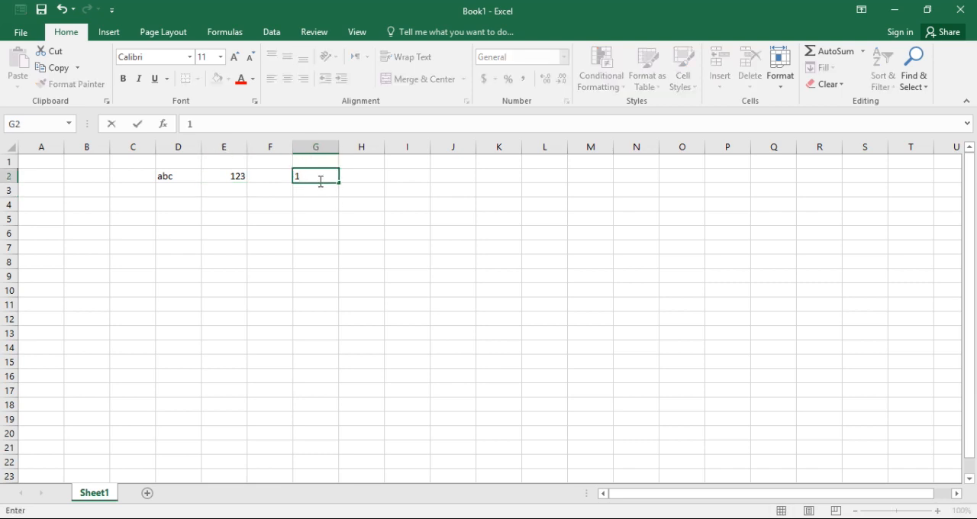
pyautogui.press('Return')
pyautogui.write('2')
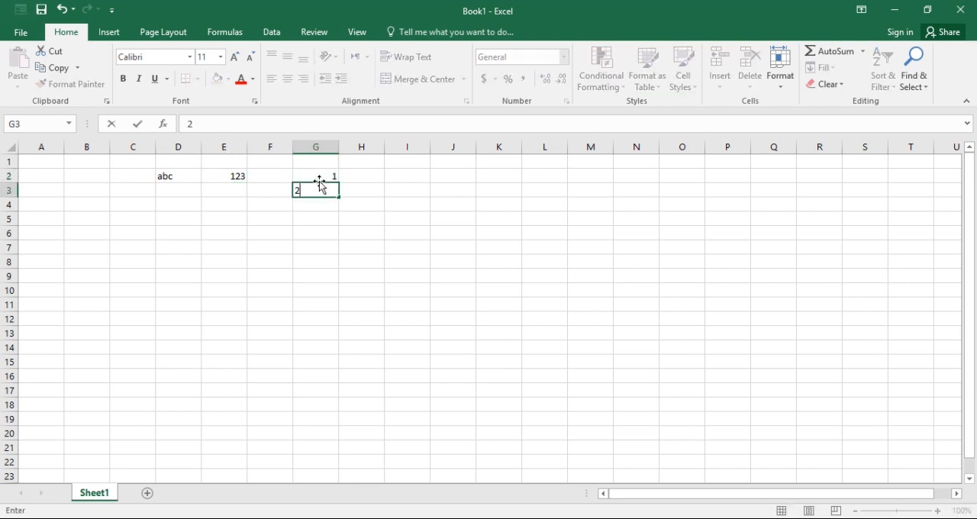
pyautogui.click(329, 176)
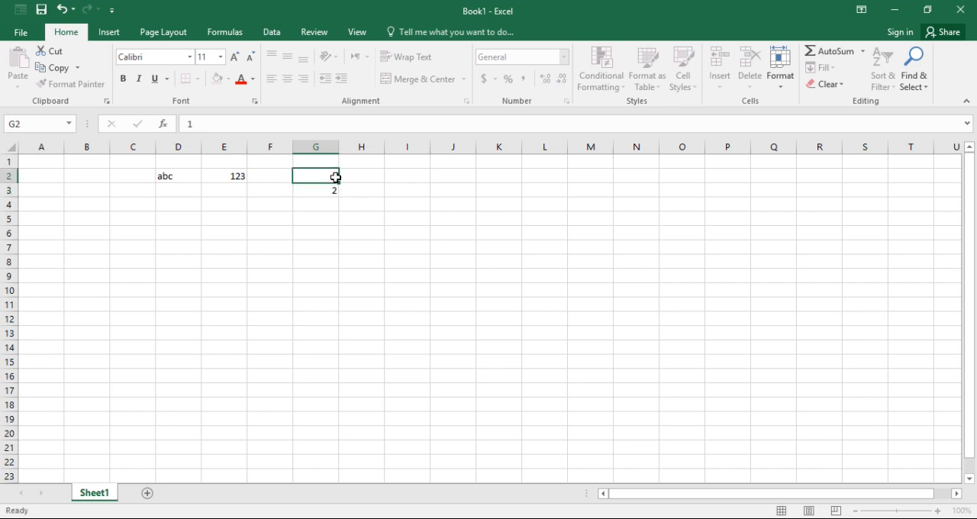
pyautogui.moveTo(339, 183); pyautogui.dragTo(331, 421)
pyautogui.click(466, 354)
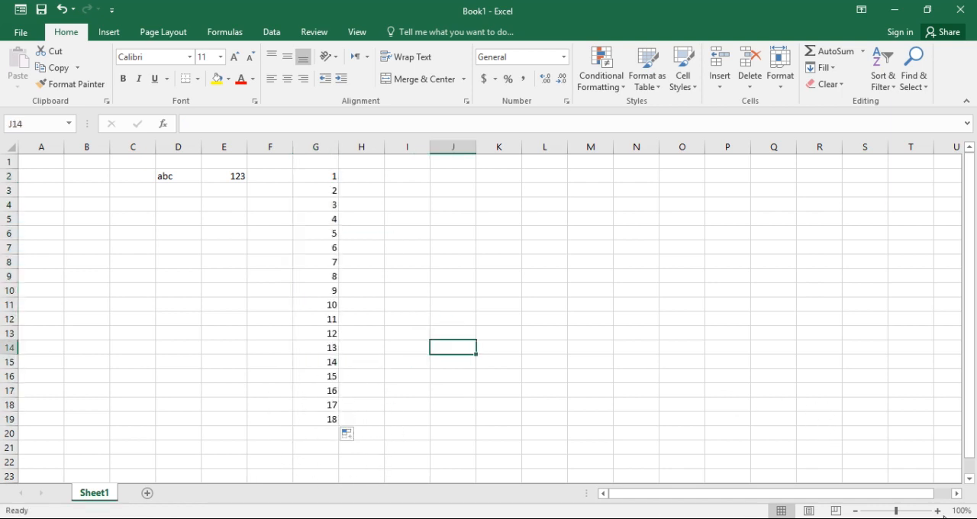
# Set the font size of the entire worksheet to 16
pyautogui.moveTo(897, 510); pyautogui.dragTo(897, 511)
pyautogui.hotkey('ctrl', 'a')
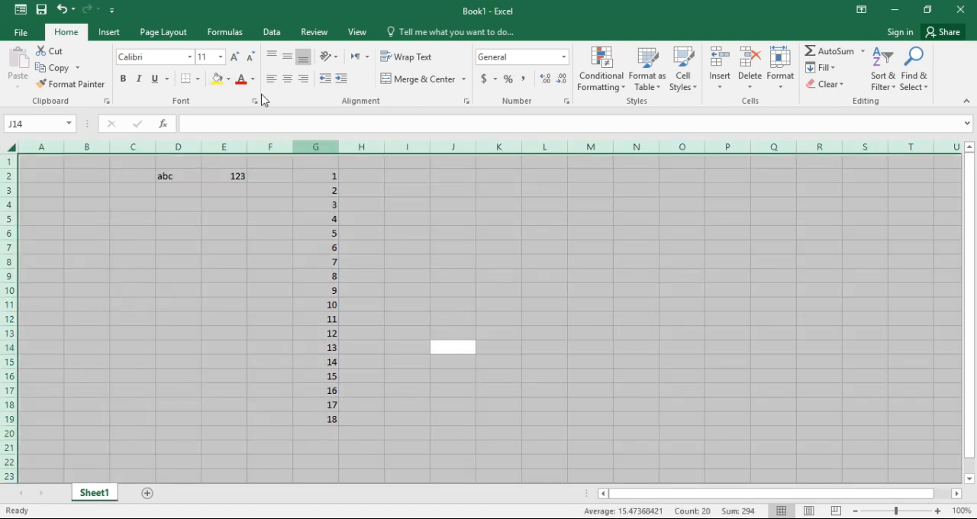
pyautogui.click(220, 58)
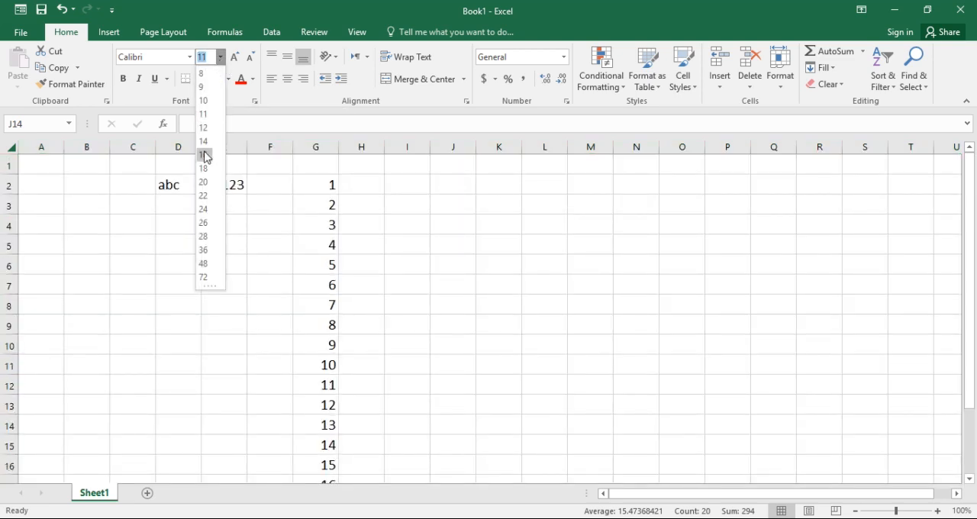
pyautogui.click(205, 155)
pyautogui.click(536, 278)
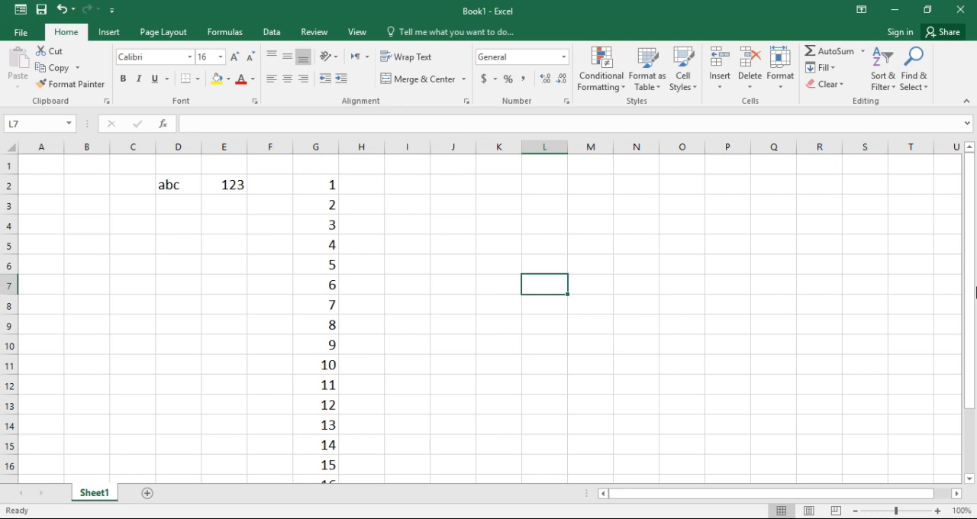
# Highlight values greater than 12 in G2:G19 using Green Fill with Dark Green Text, and undo that formatting
pyautogui.moveTo(973, 296); pyautogui.dragTo(974, 300)
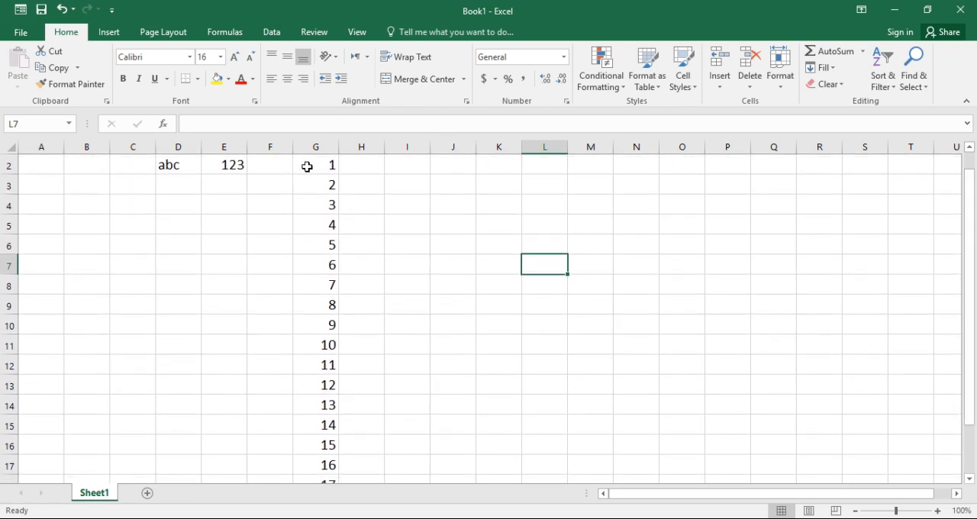
pyautogui.moveTo(308, 165); pyautogui.dragTo(322, 443)
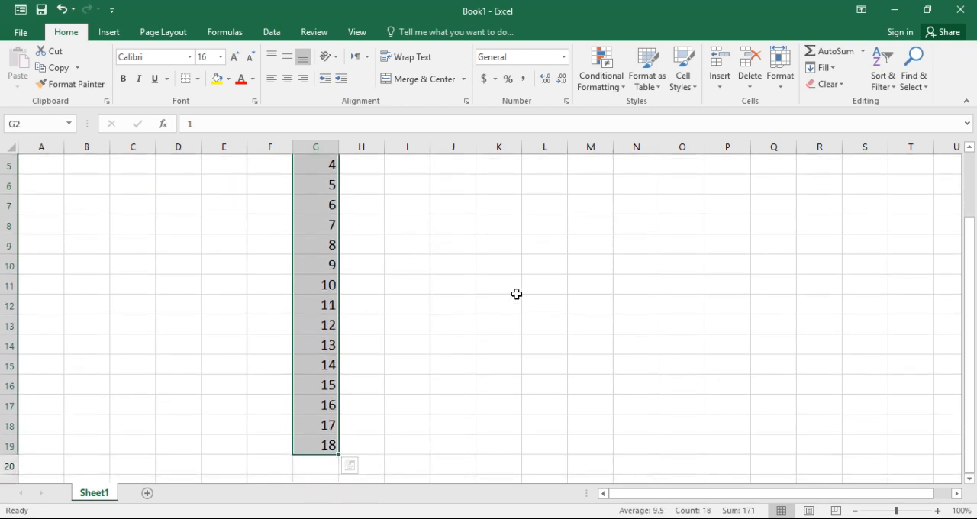
pyautogui.click(624, 90)
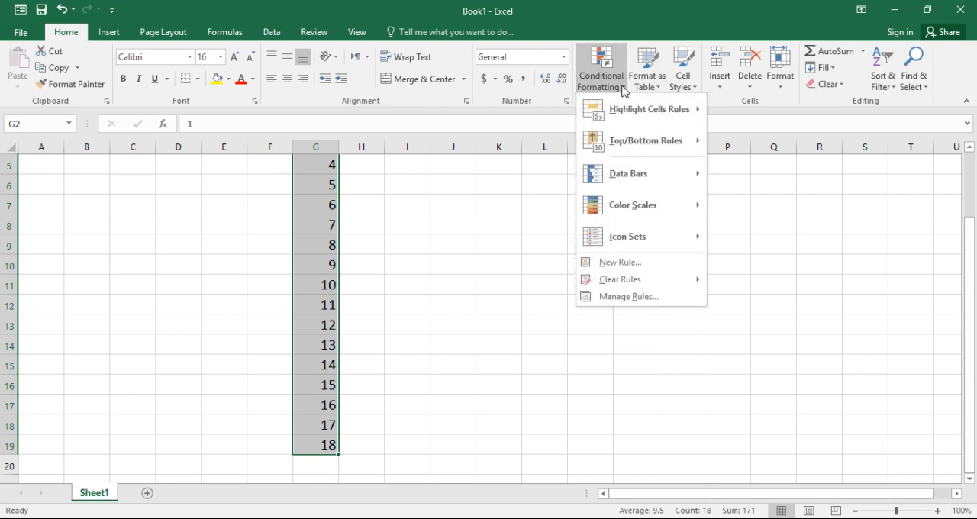
pyautogui.moveTo(639, 116)
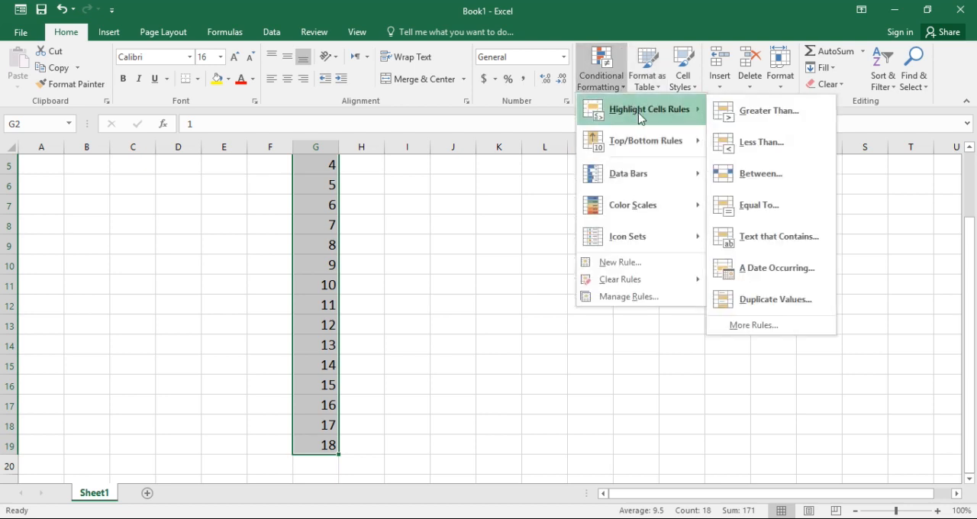
pyautogui.click(753, 111)
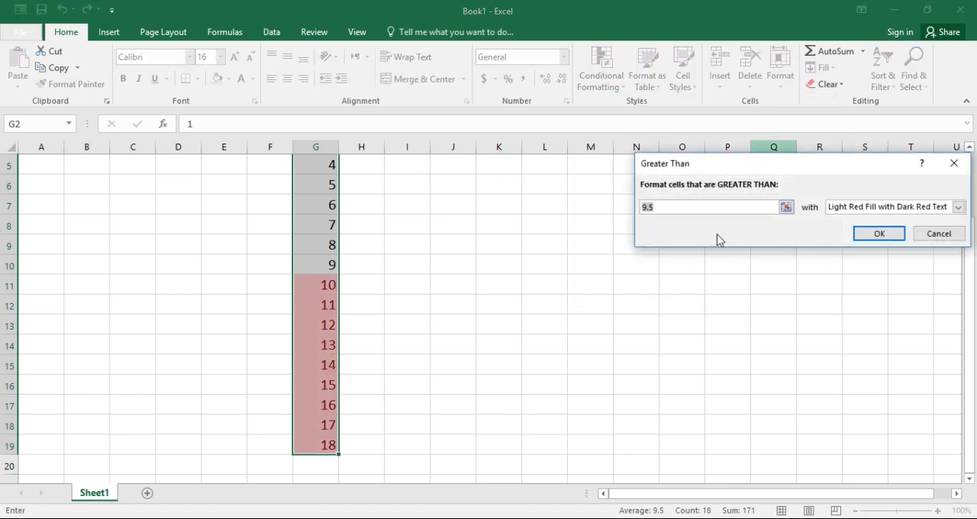
pyautogui.press('BackSpace')
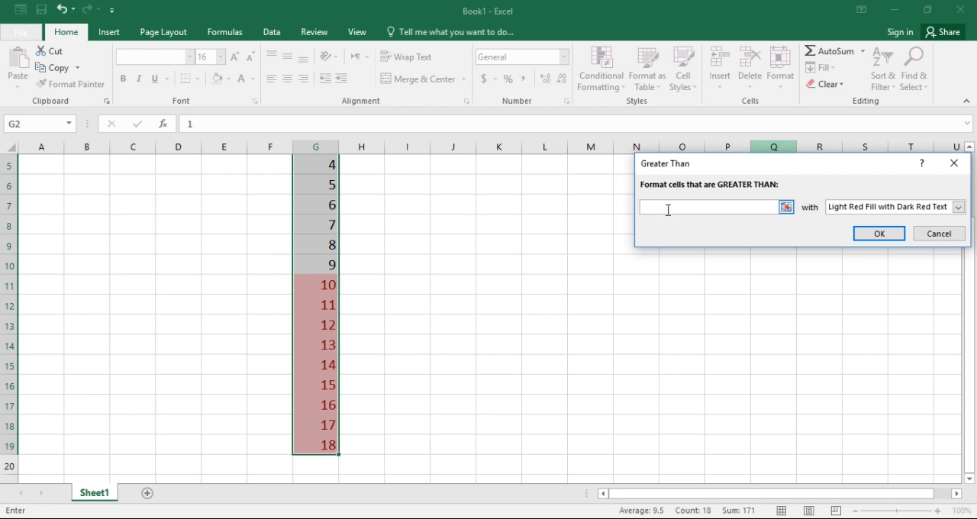
pyautogui.write('12')
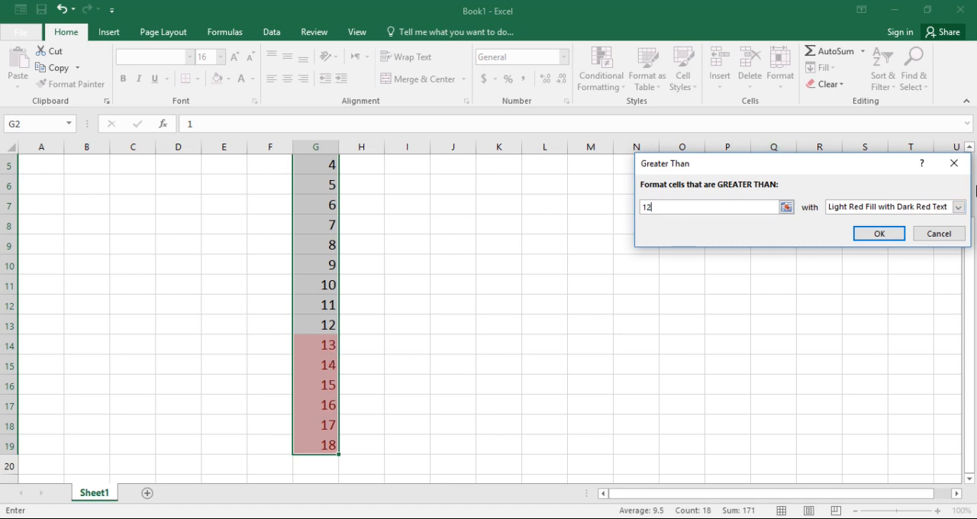
pyautogui.click(959, 207)
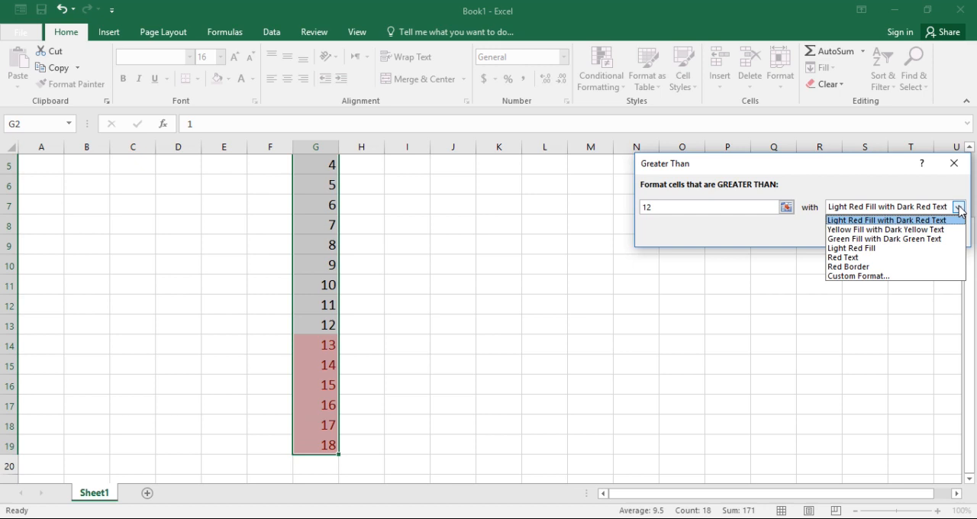
pyautogui.click(907, 240)
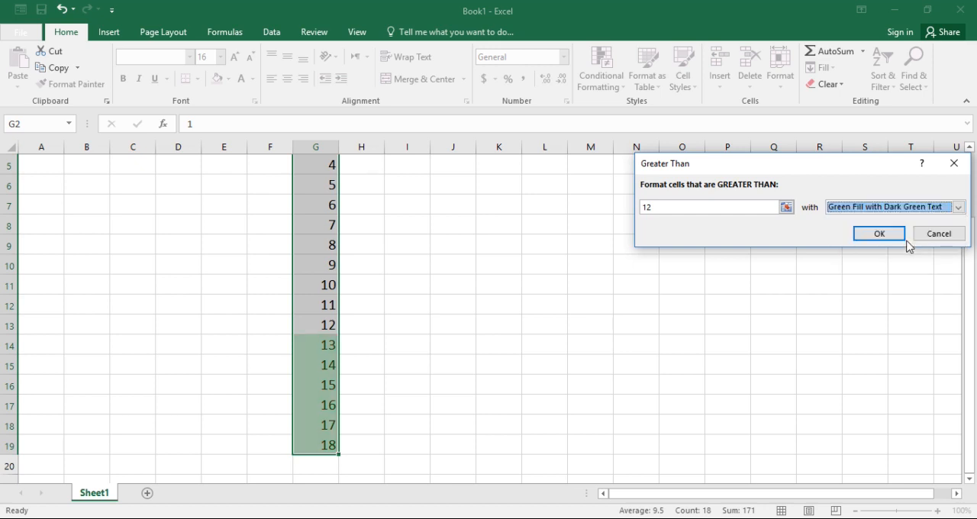
pyautogui.click(879, 233)
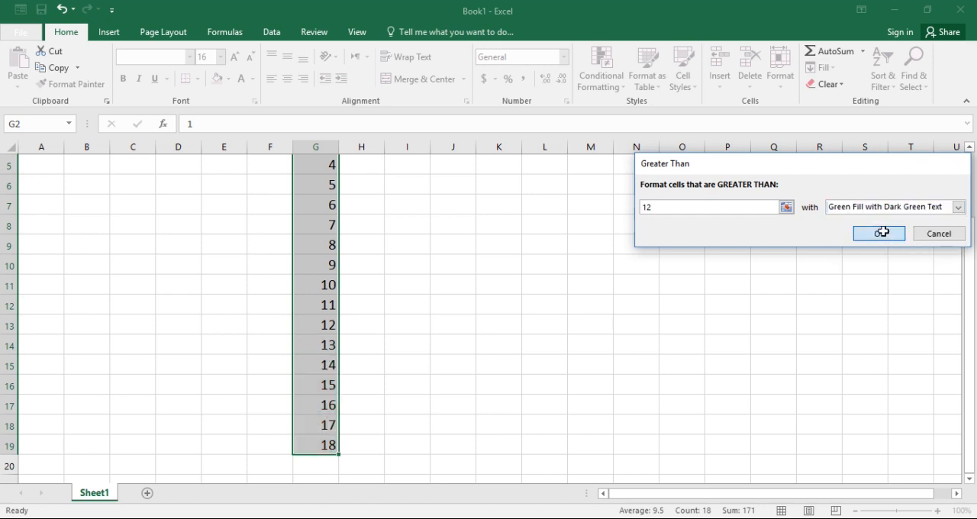
pyautogui.click(609, 347)
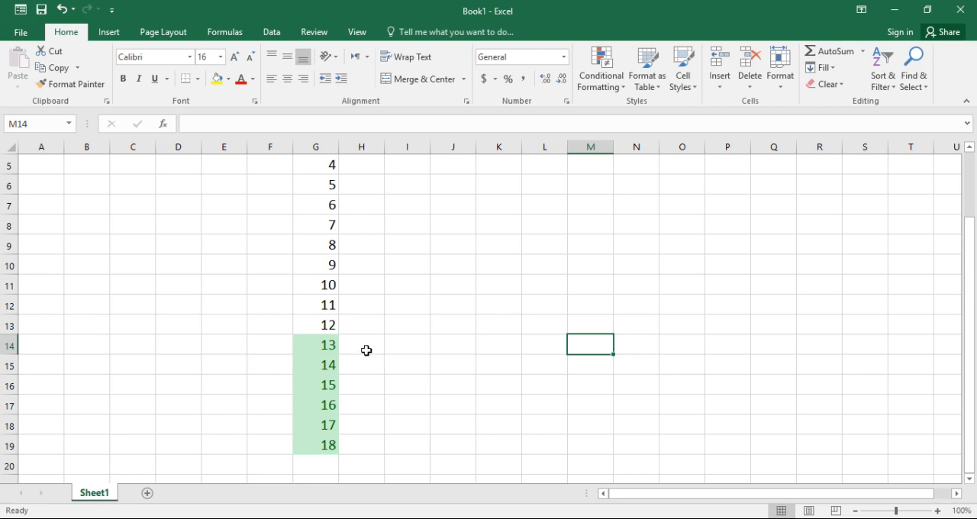
pyautogui.hotkey('ctrl', 'z')
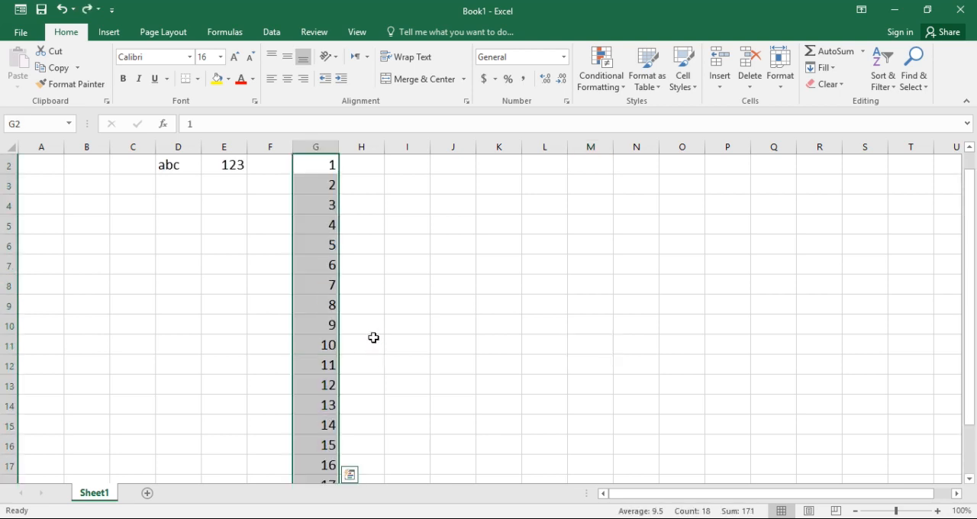
# Highlight values less than 5 in G2:G19 using Yellow Fill with Dark Yellow Text, and undo that formatting
pyautogui.click(626, 90)
pyautogui.moveTo(646, 142)
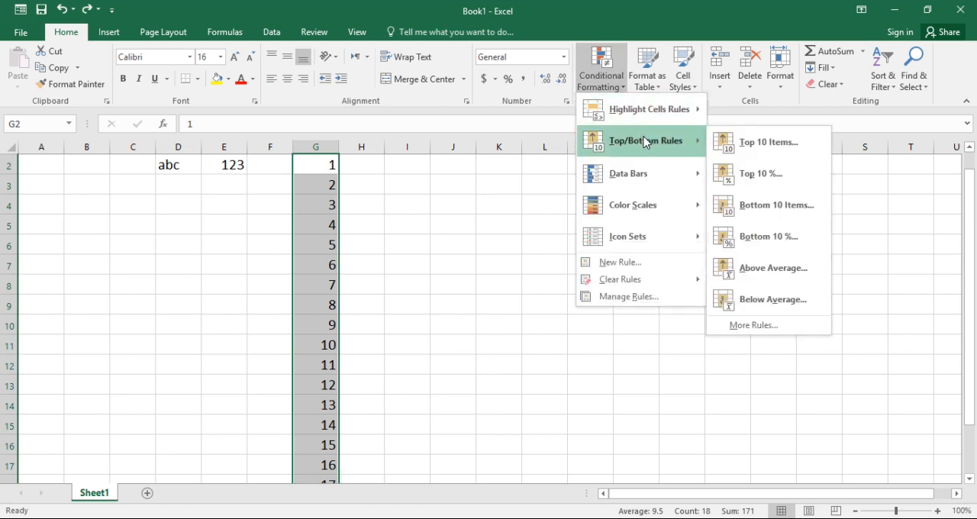
pyautogui.moveTo(648, 112)
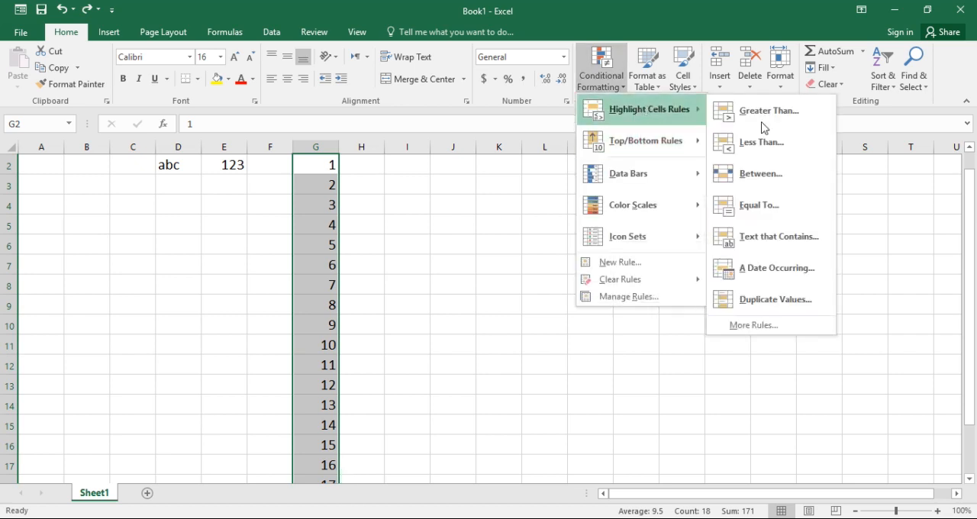
pyautogui.click(783, 141)
pyautogui.click(729, 204)
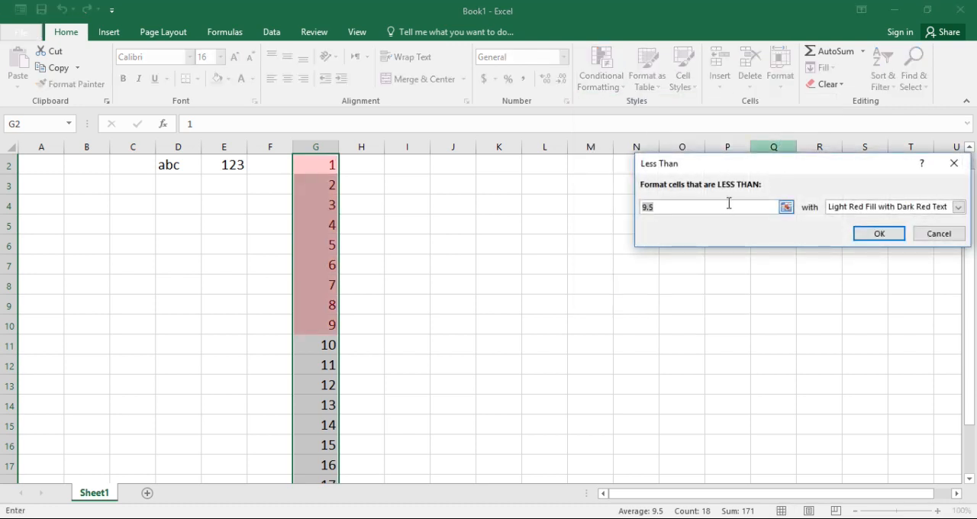
pyautogui.press('BackSpace')
pyautogui.press('BackSpace')
pyautogui.press('BackSpace')
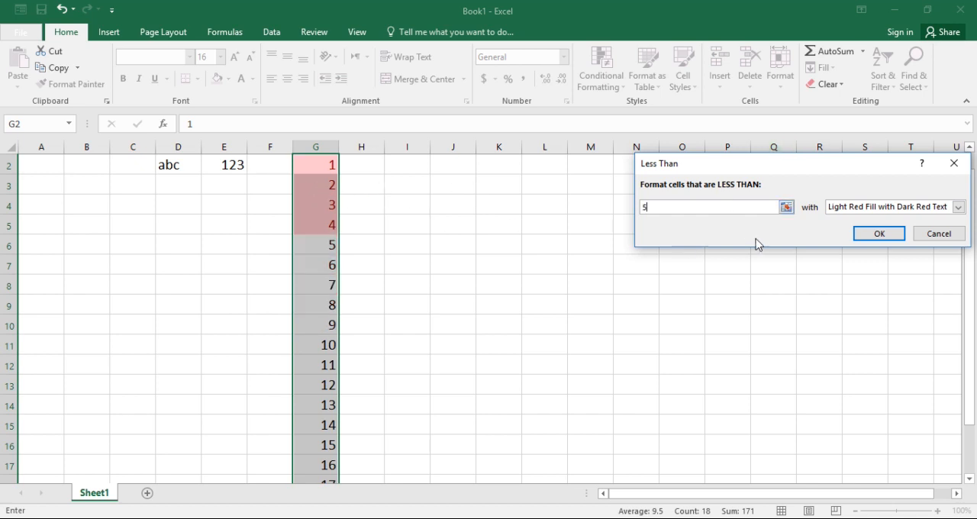
pyautogui.click(959, 208)
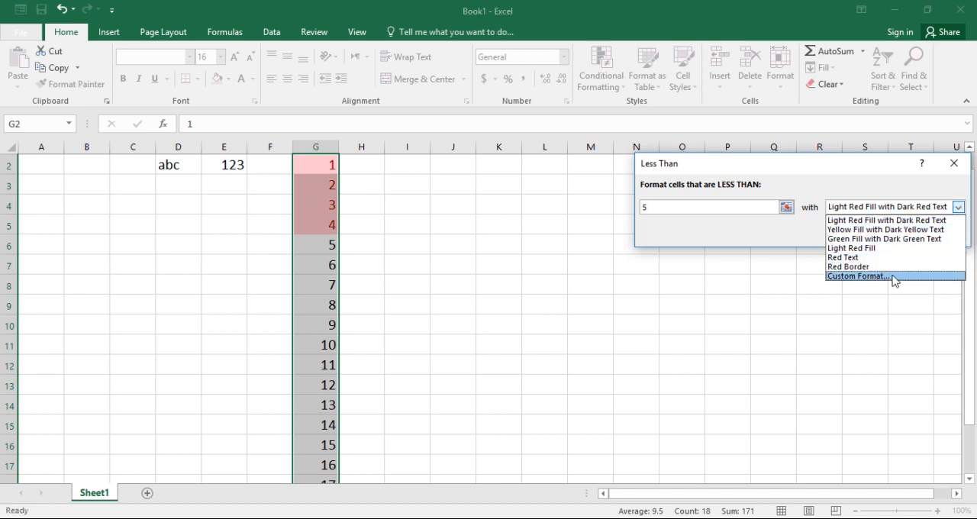
pyautogui.click(883, 230)
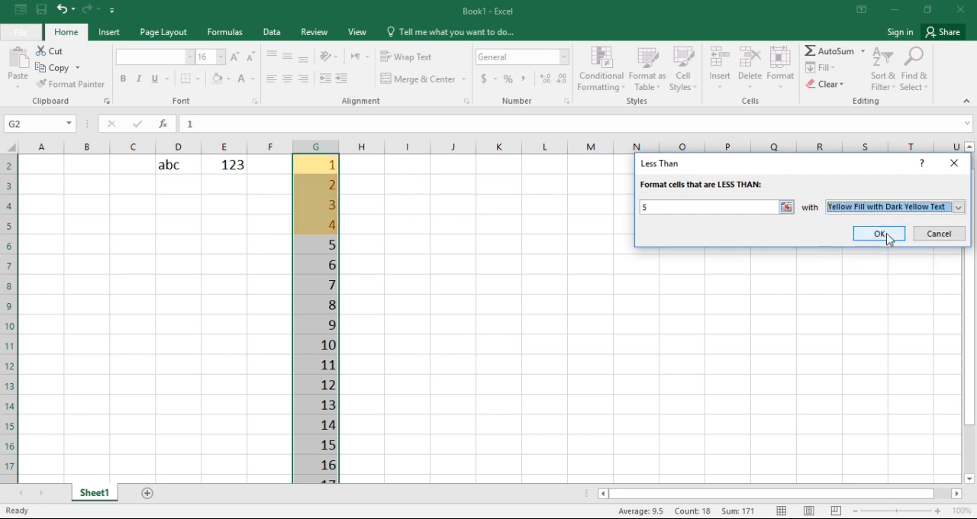
pyautogui.click(884, 232)
pyautogui.click(631, 273)
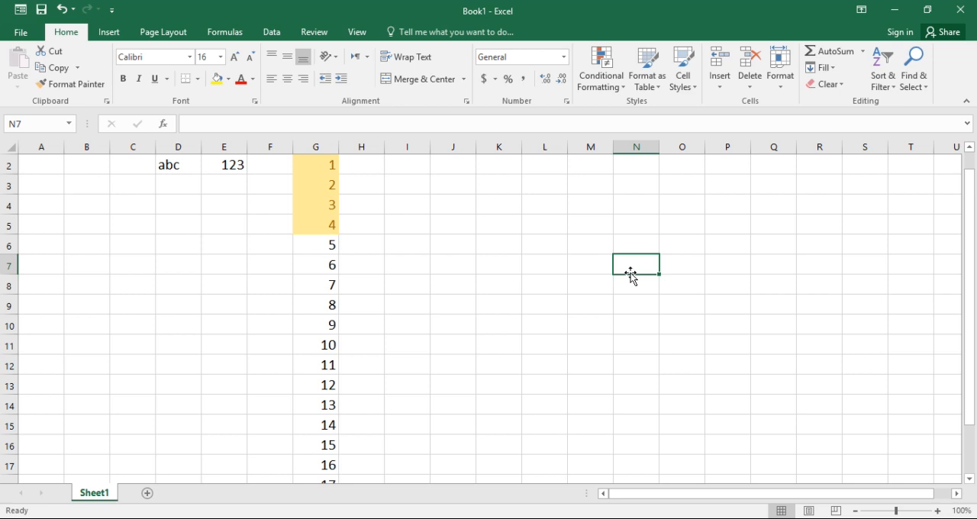
pyautogui.hotkey('ctrl', 'z')
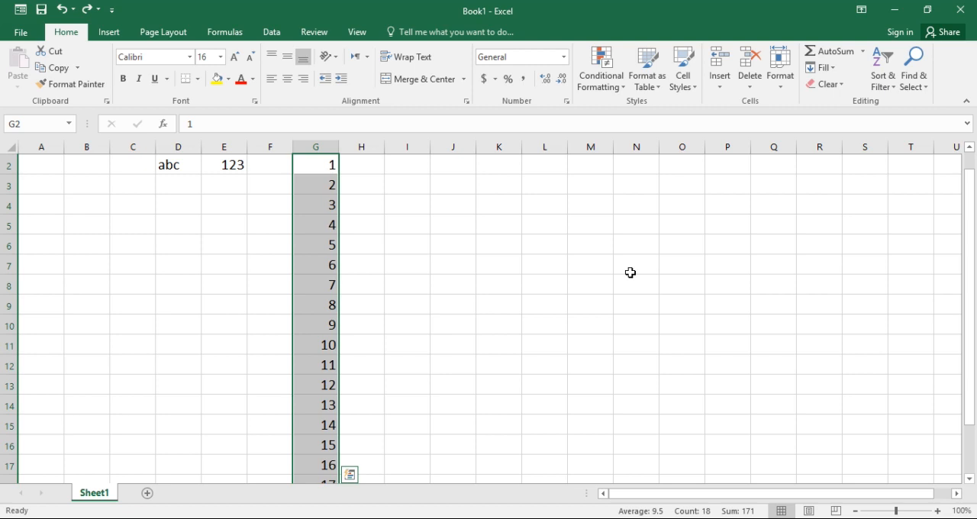
# Highlight the top 10 items in G2:G19 using Light Red Fill with Dark Red Text, and undo that formatting
pyautogui.click(621, 89)
pyautogui.moveTo(663, 111)
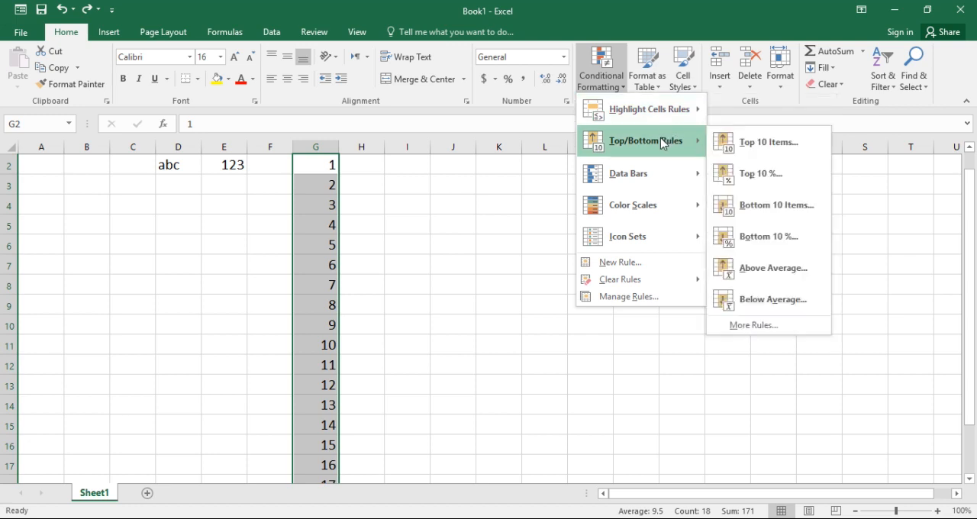
pyautogui.click(768, 142)
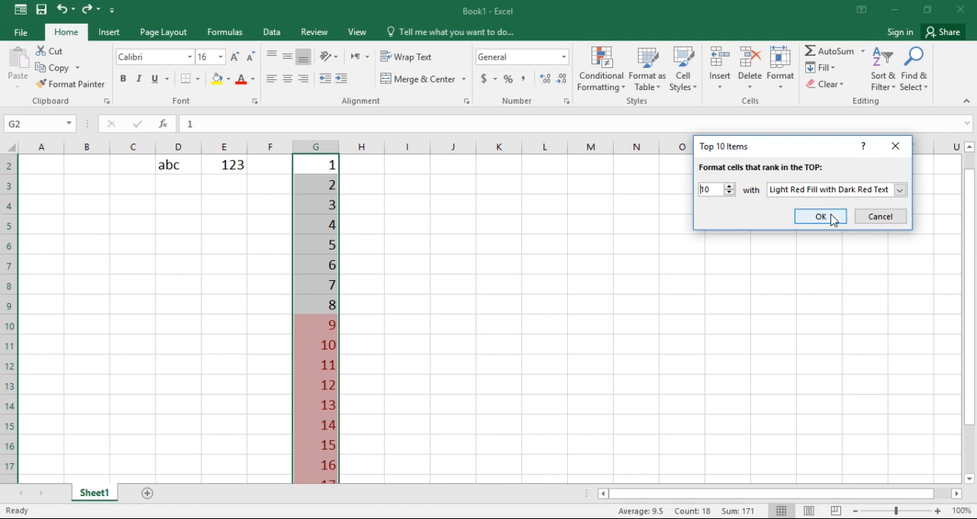
pyautogui.click(821, 217)
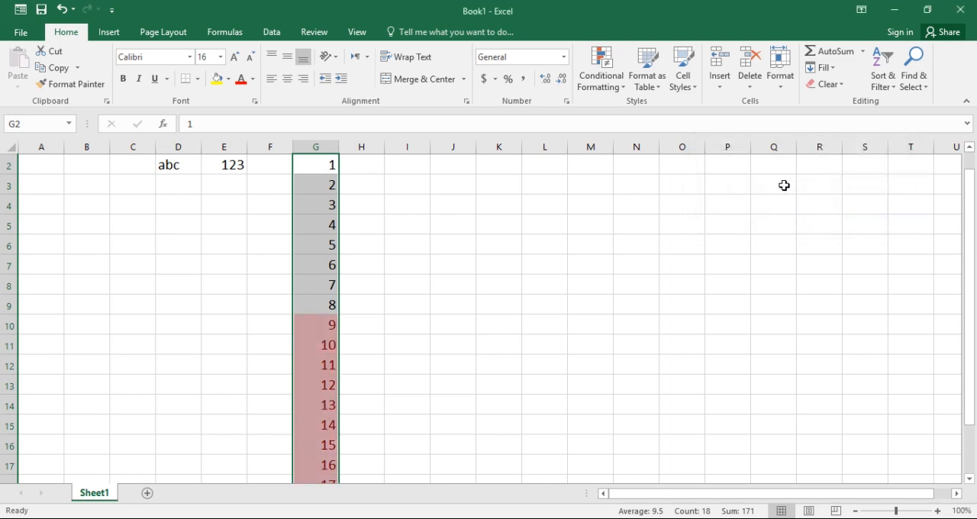
pyautogui.click(625, 85)
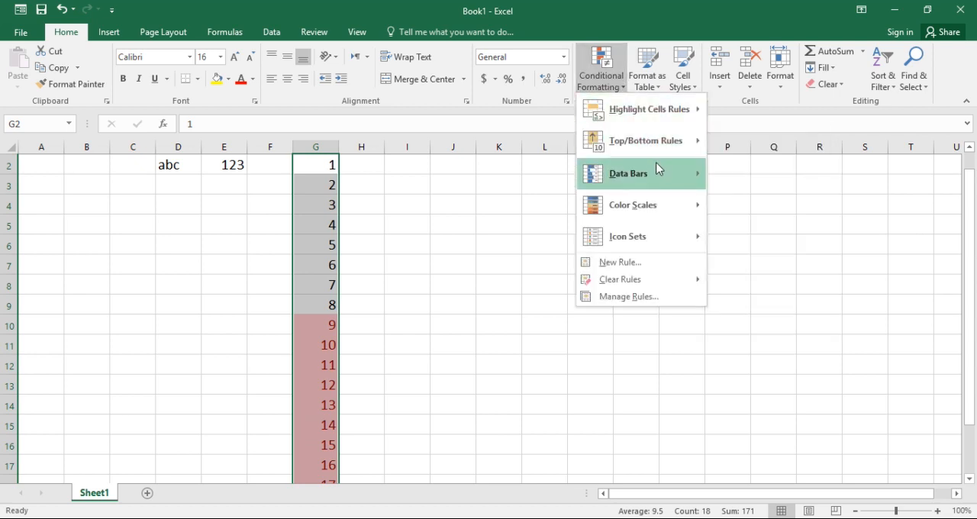
pyautogui.moveTo(658, 170)
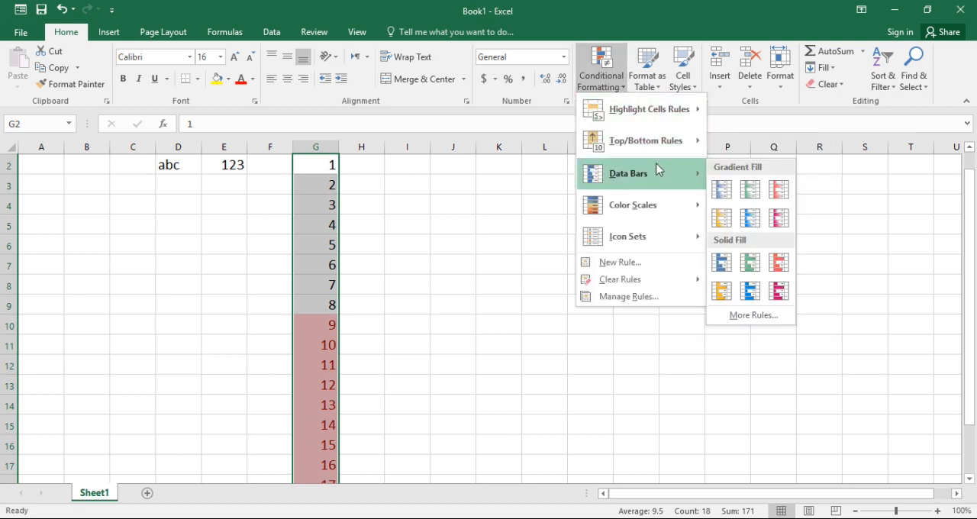
pyautogui.click(437, 276)
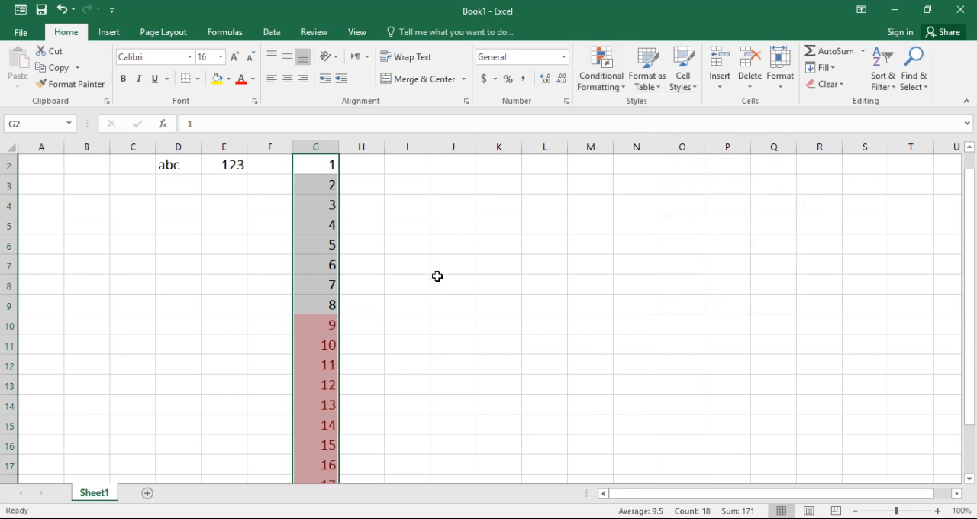
pyautogui.hotkey('ctrl', 'z')
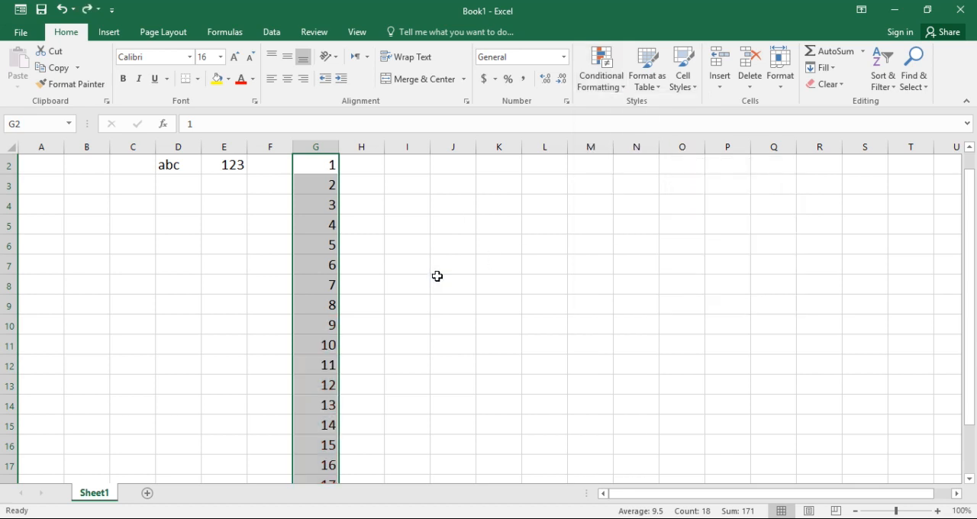
# Start a new formatting rule for G2:G19 that formats only cells with values between 6 and 10
pyautogui.click(624, 87)
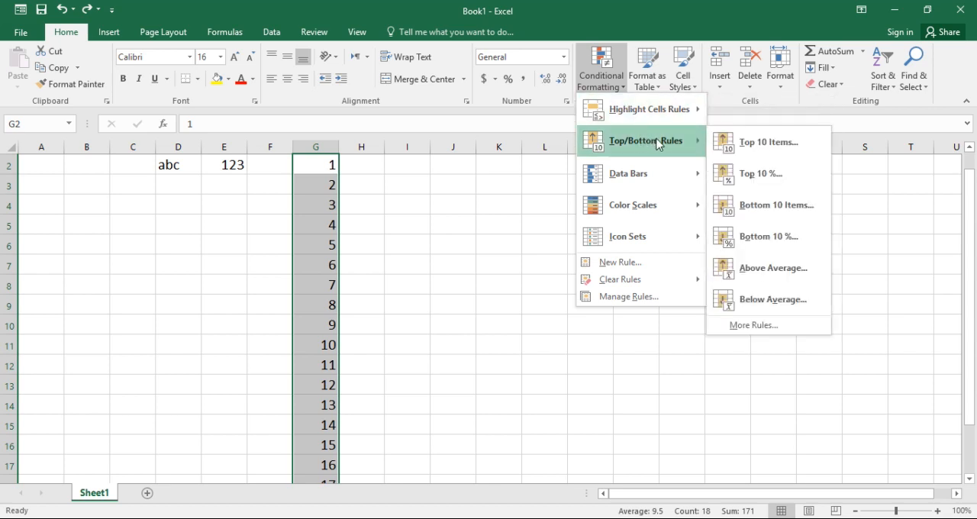
pyautogui.moveTo(653, 173)
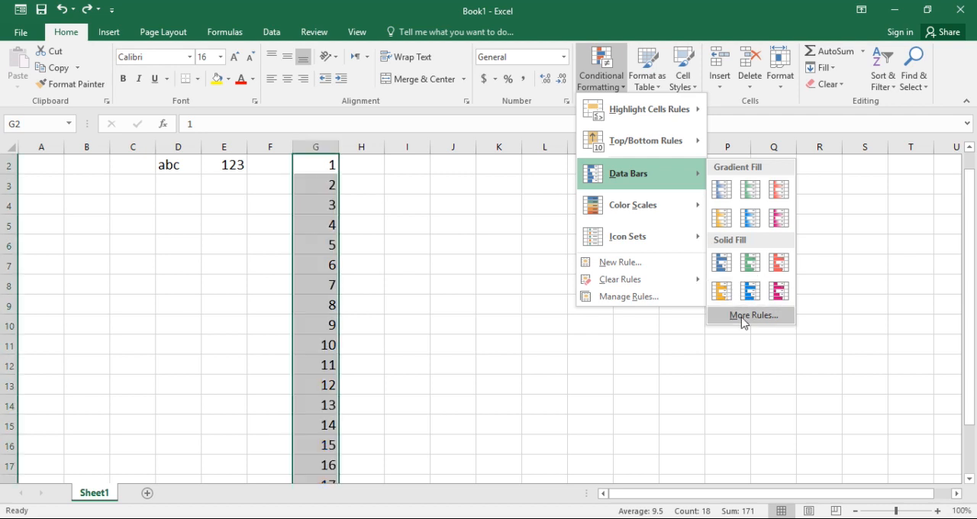
pyautogui.moveTo(661, 207)
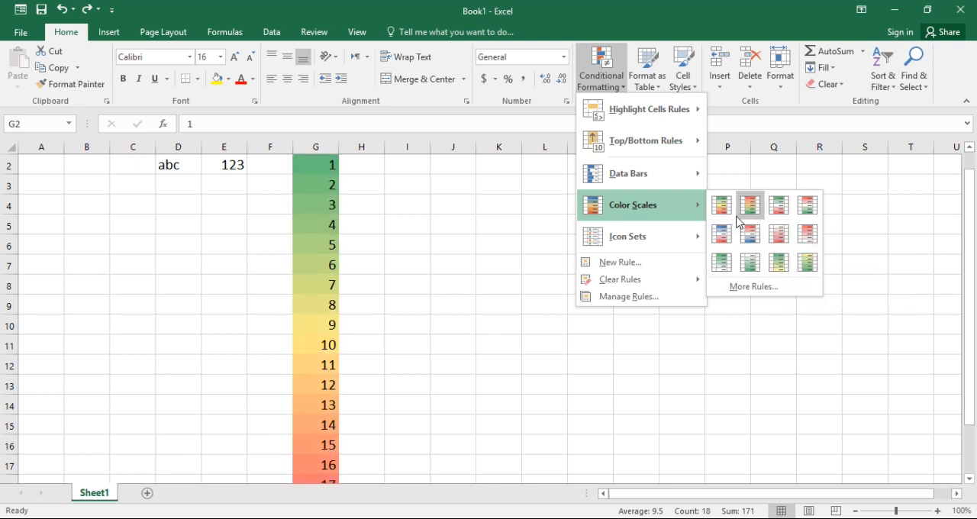
pyautogui.moveTo(680, 233)
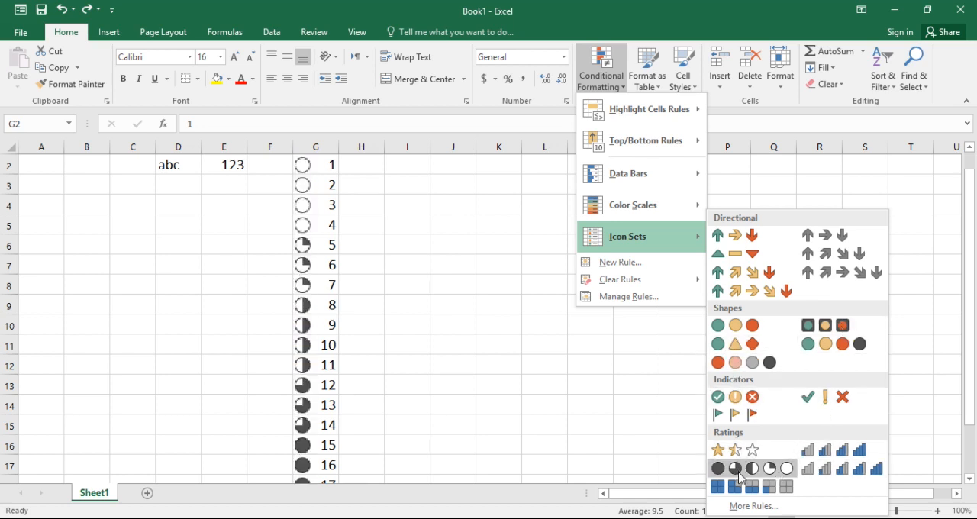
pyautogui.click(685, 263)
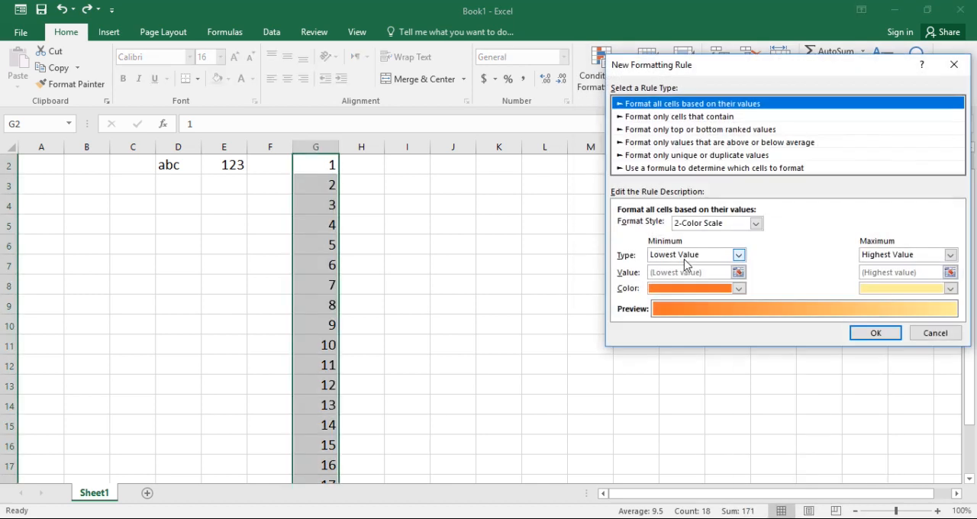
pyautogui.click(709, 118)
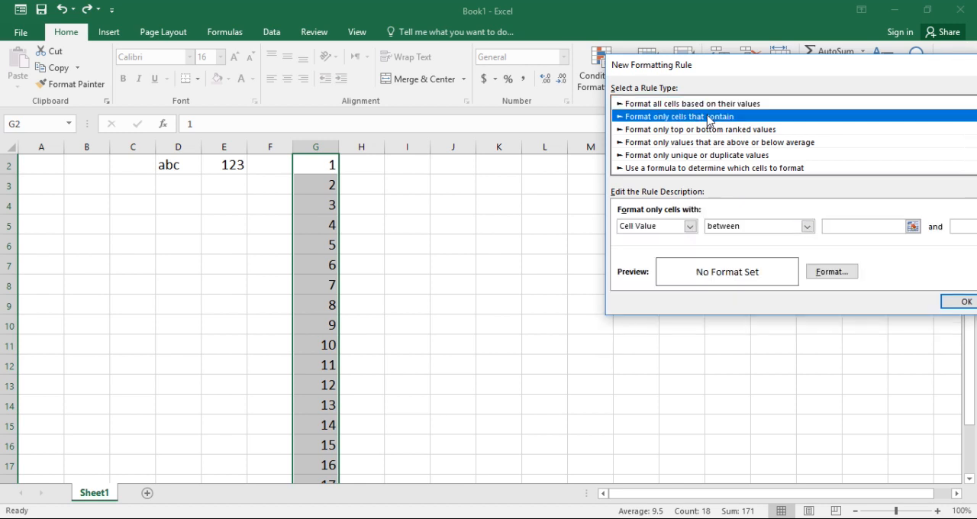
pyautogui.click(849, 224)
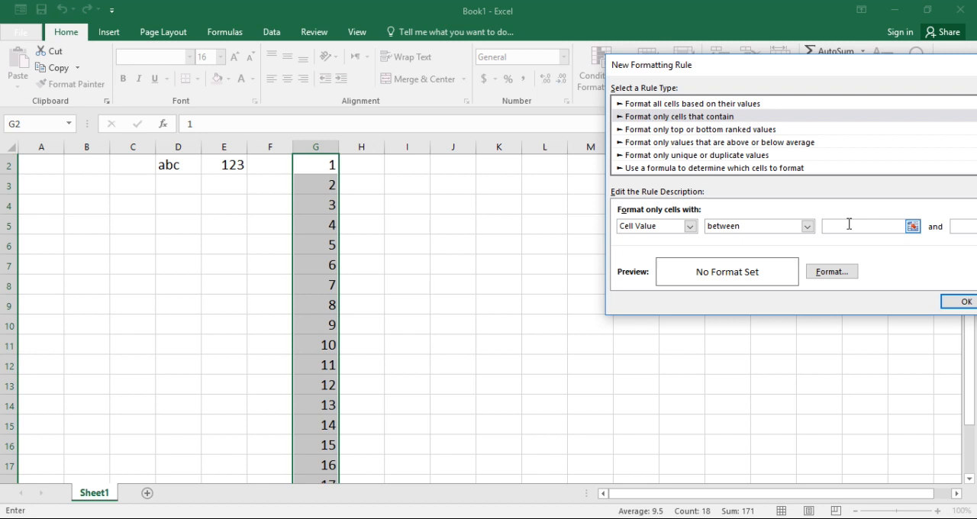
pyautogui.click(963, 225)
# Set the rule's format to a light blue, bold font and apply the rule to the number series
pyautogui.click(840, 276)
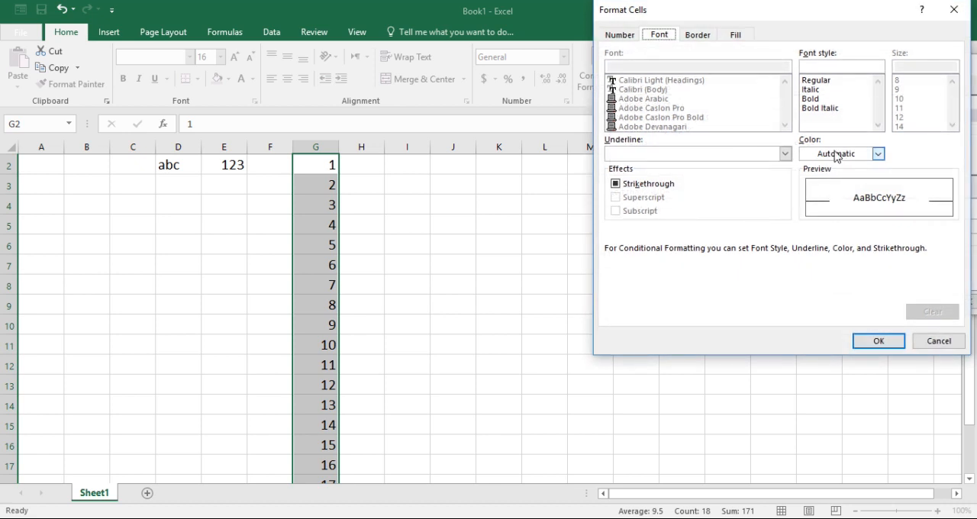
pyautogui.click(878, 153)
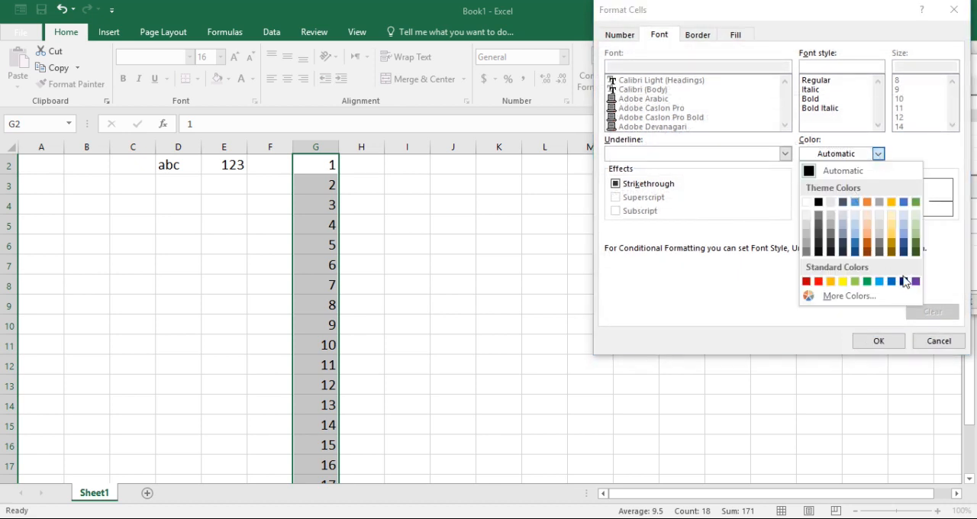
pyautogui.click(879, 282)
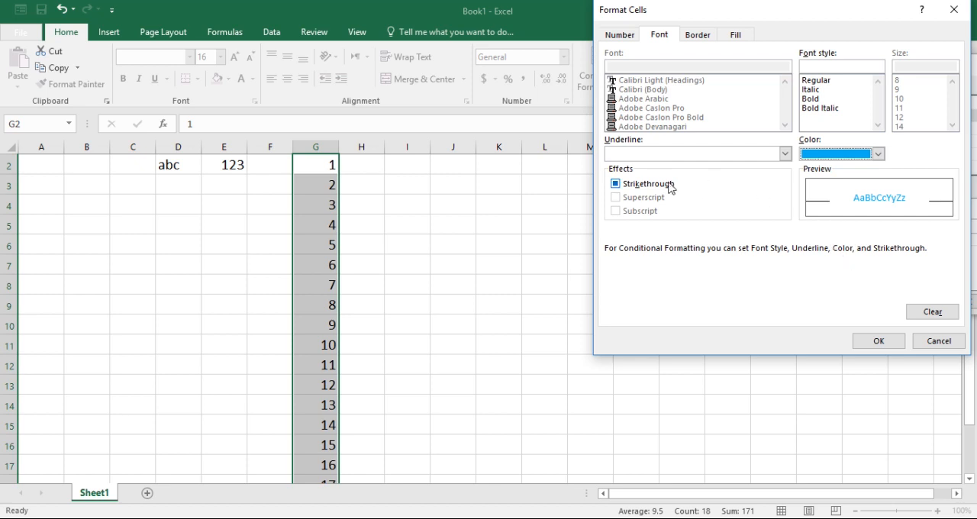
pyautogui.click(811, 100)
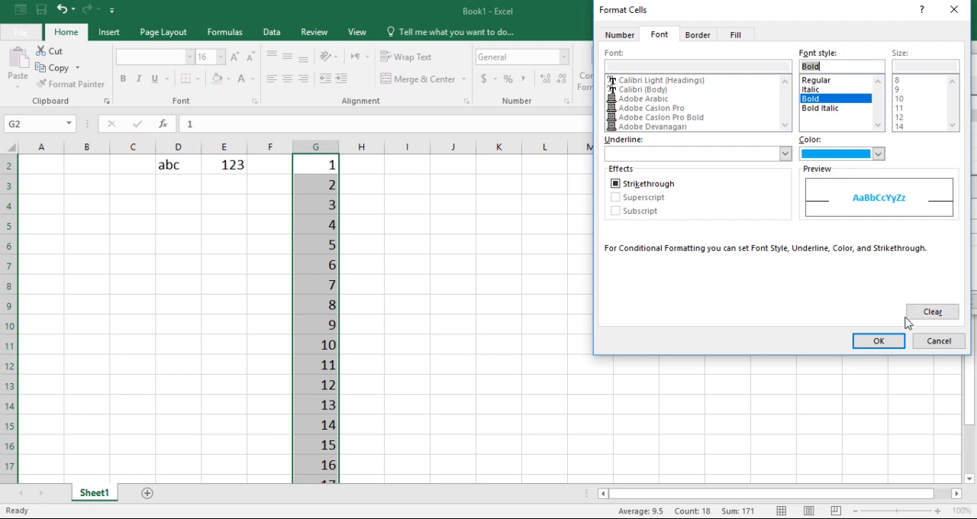
pyautogui.click(879, 341)
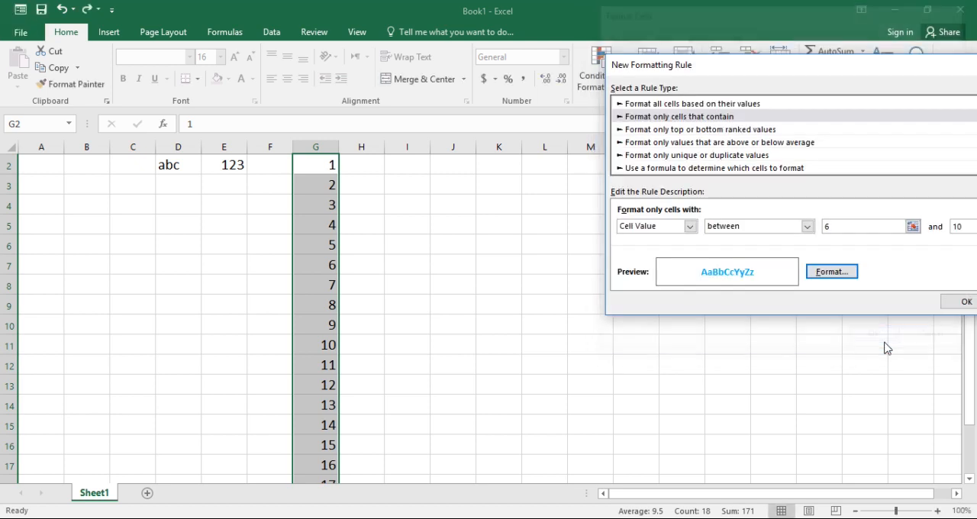
pyautogui.click(966, 303)
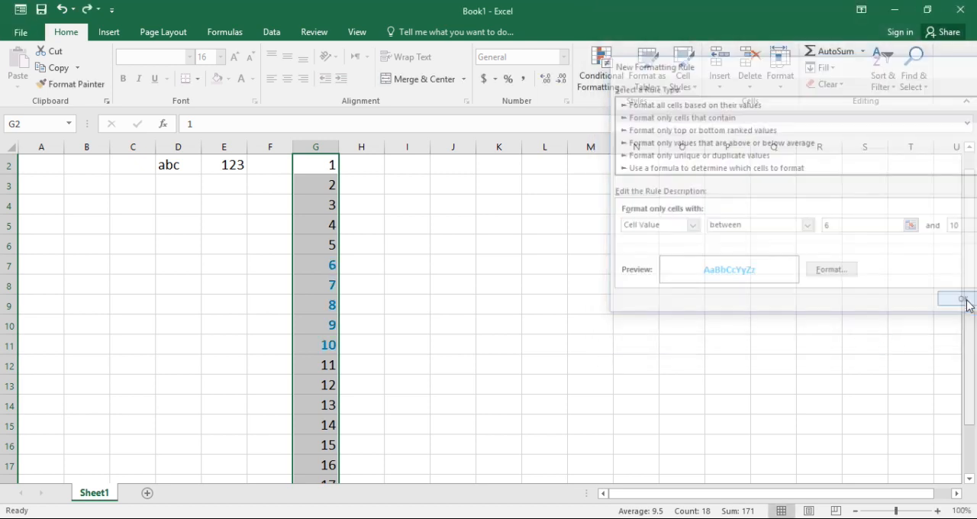
pyautogui.click(503, 318)
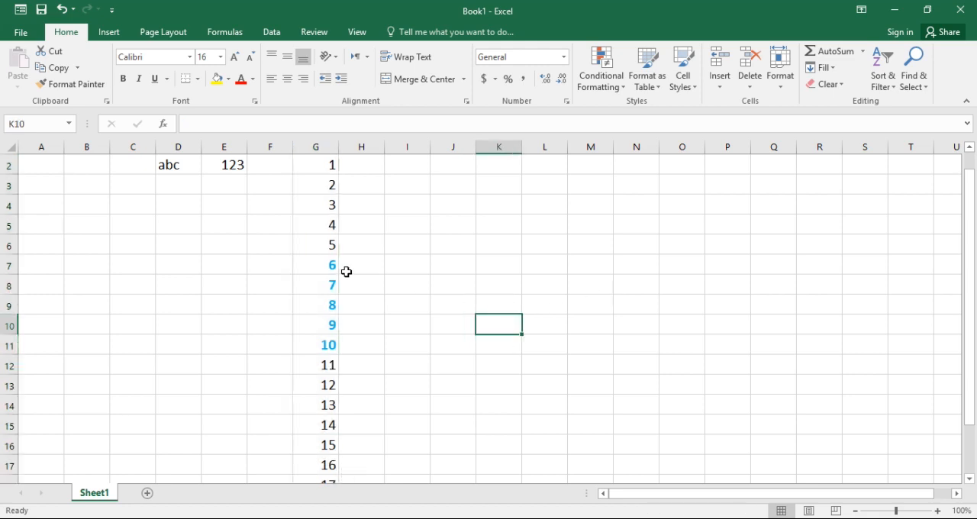
# Select the cells containing 6 to 10 to inspect them, and undo the custom rule's formatting
pyautogui.moveTo(324, 263); pyautogui.dragTo(327, 352)
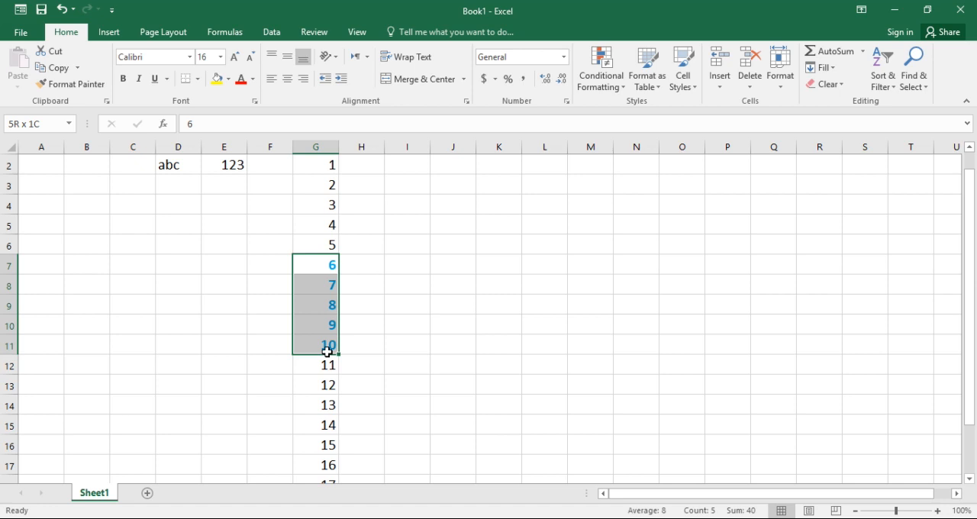
pyautogui.moveTo(327, 352); pyautogui.dragTo(329, 265)
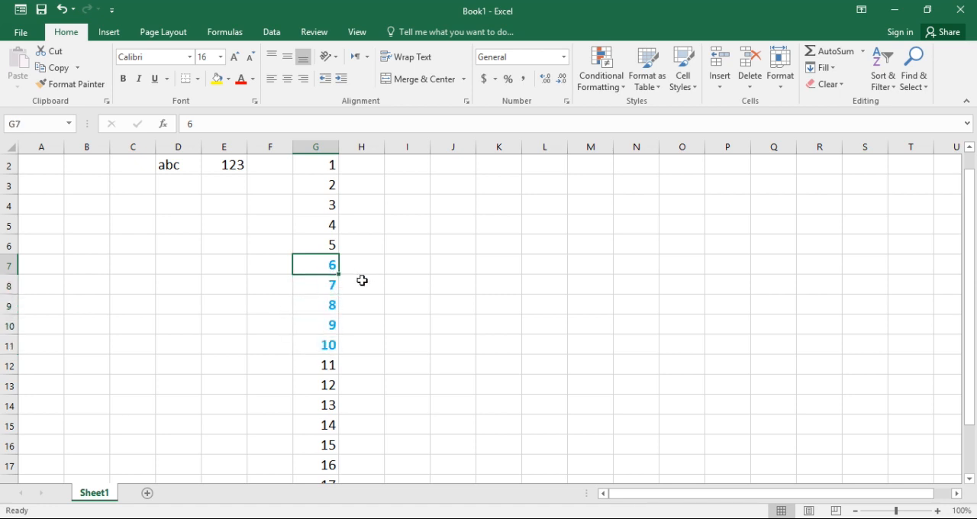
pyautogui.click(362, 280)
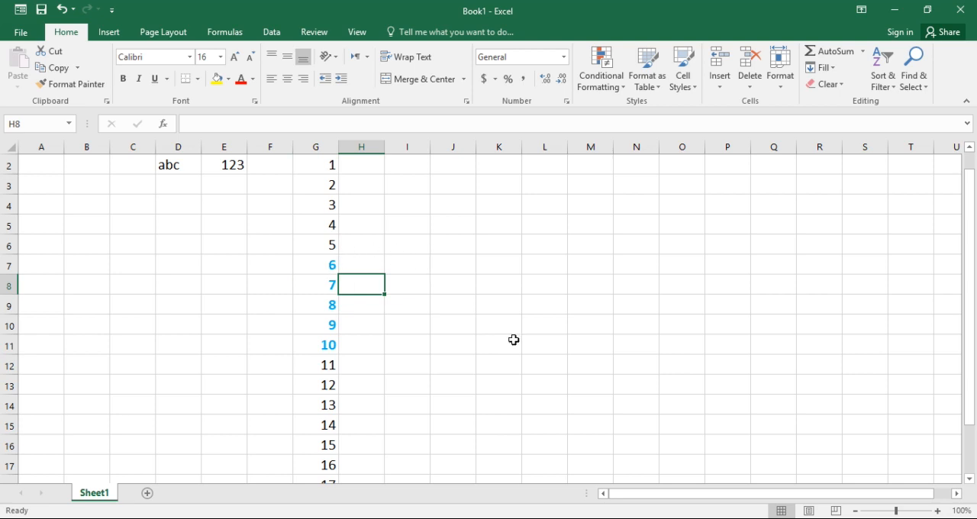
pyautogui.hotkey('ctrl', 'z')
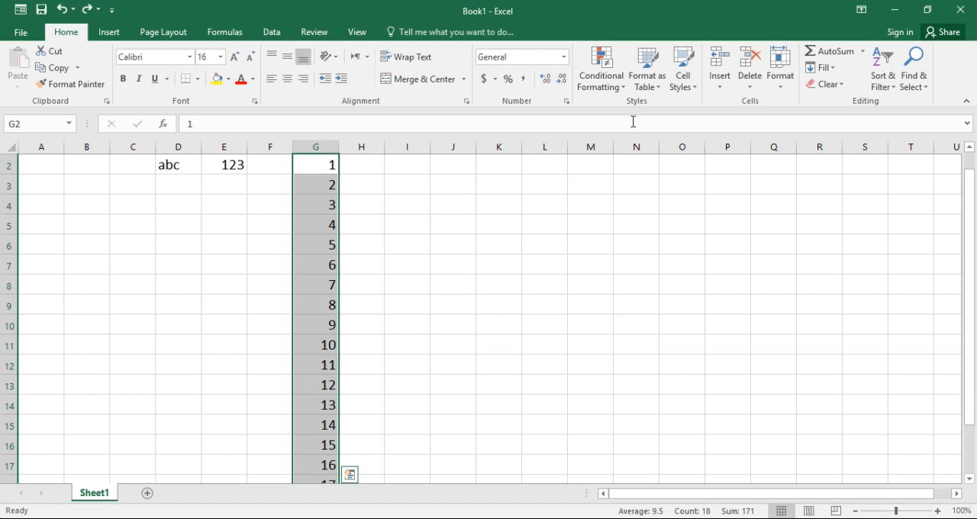
pyautogui.click(625, 88)
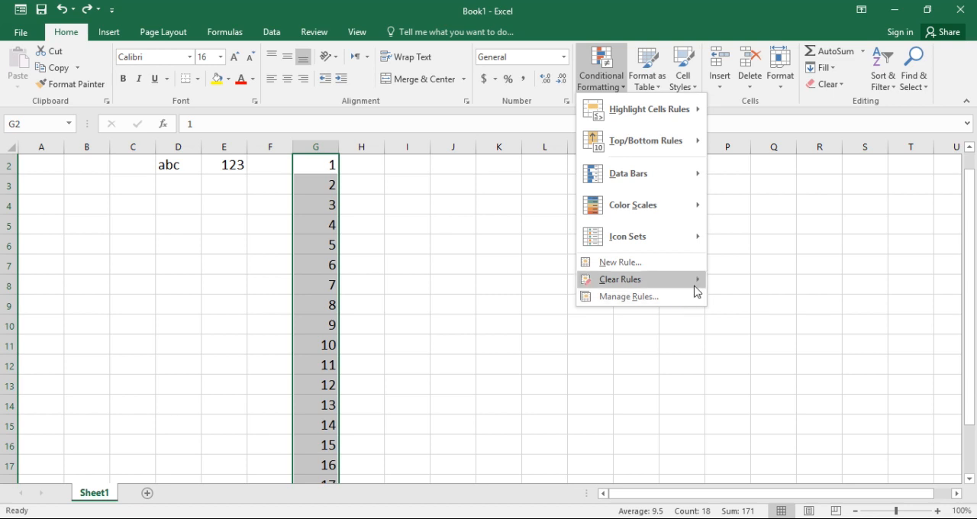
pyautogui.click(719, 255)
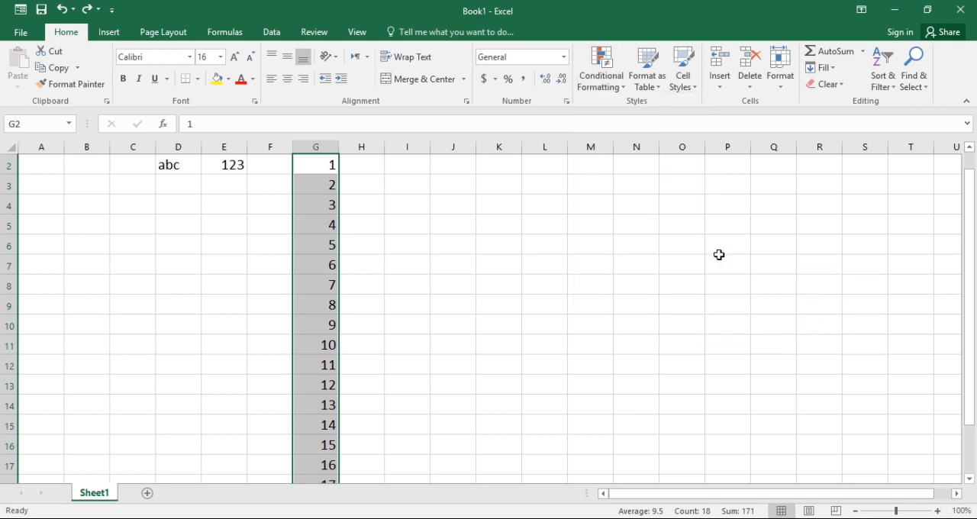
# Format G2:G11 as a table with Table Style Light 4 and no header row, and undo the table
pyautogui.click(658, 91)
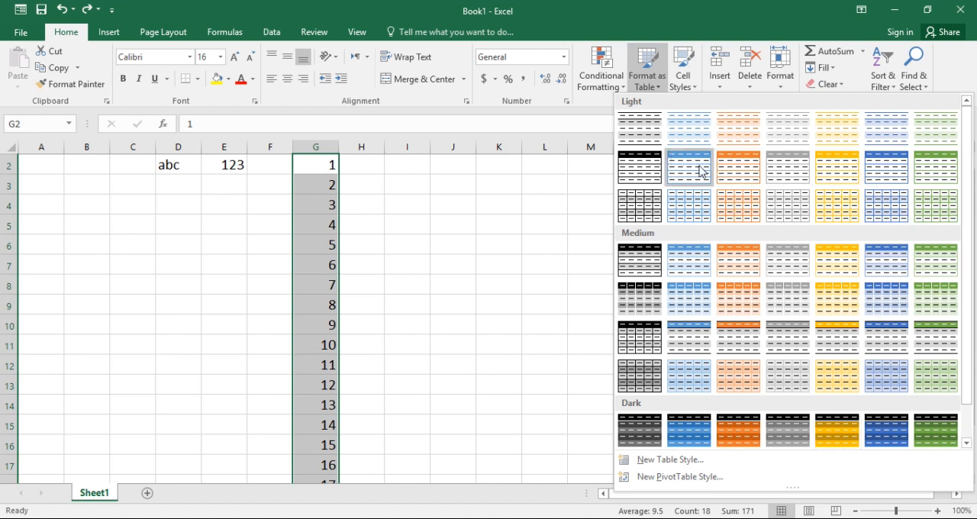
pyautogui.click(771, 136)
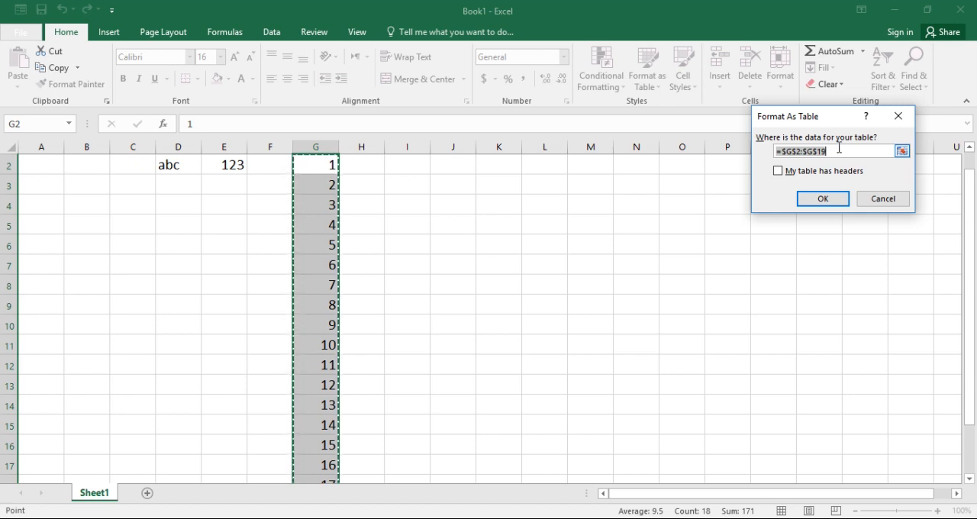
pyautogui.press('BackSpace')
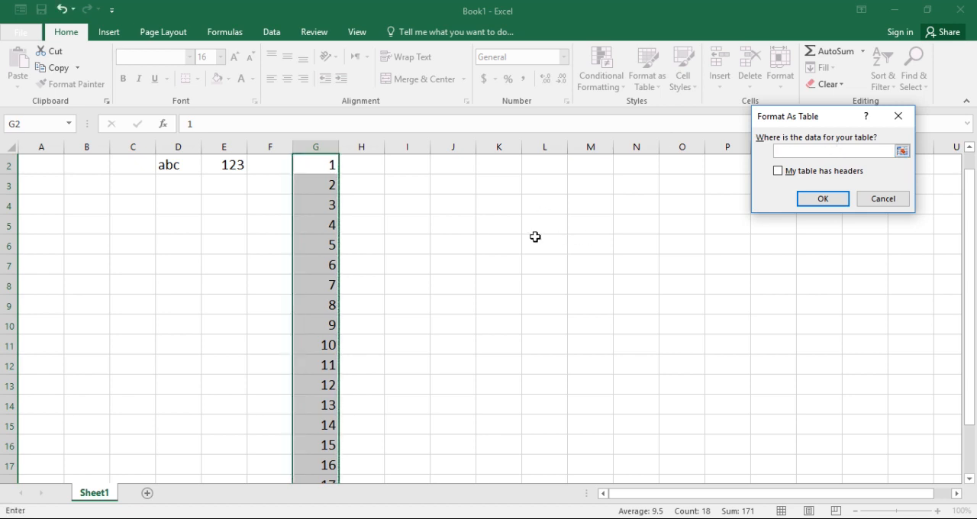
pyautogui.moveTo(328, 163); pyautogui.dragTo(328, 339)
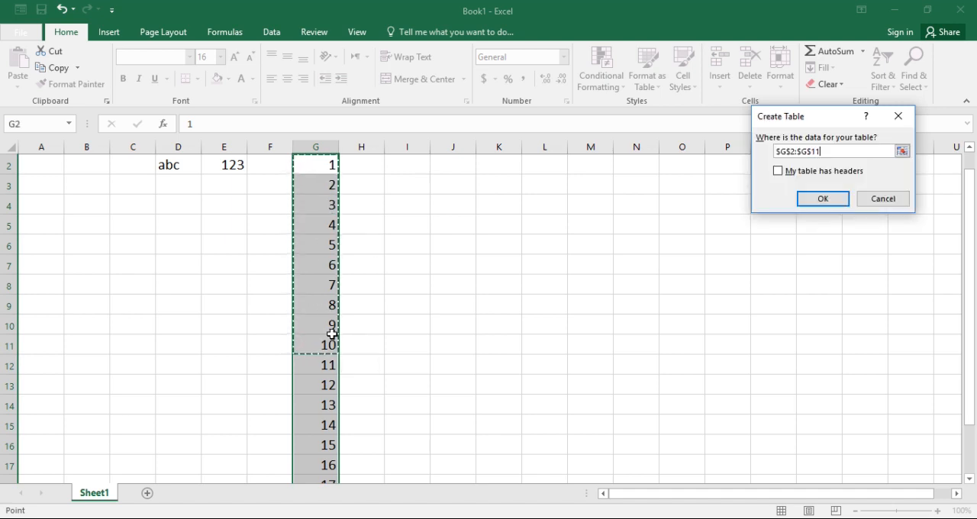
pyautogui.click(818, 199)
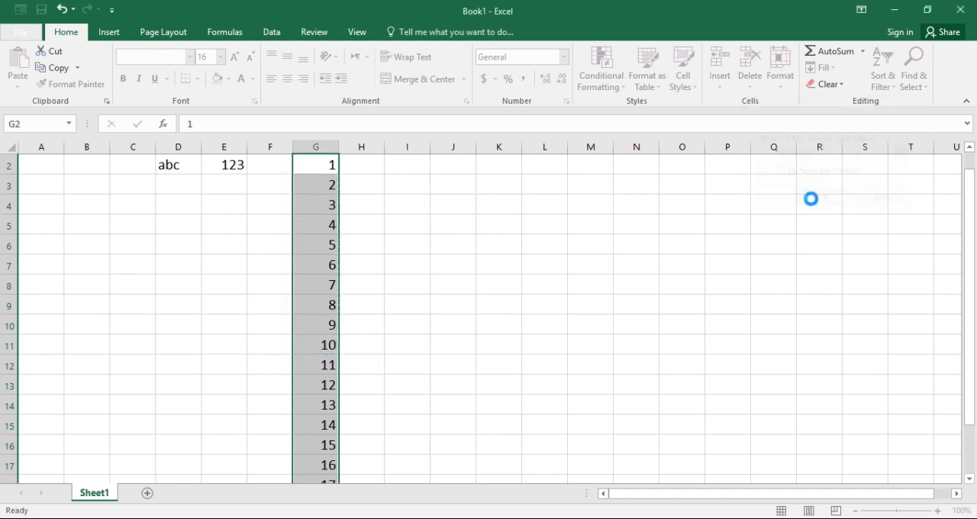
pyautogui.click(634, 242)
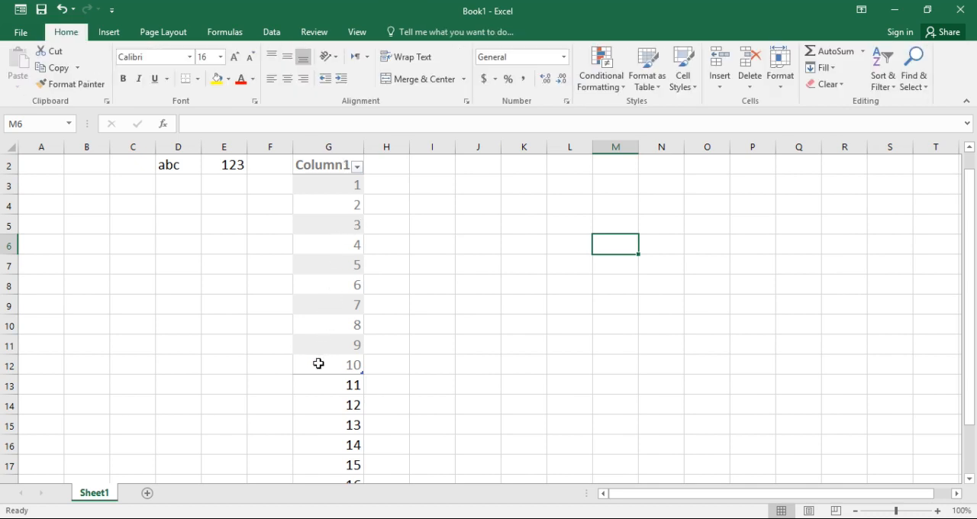
pyautogui.click(460, 343)
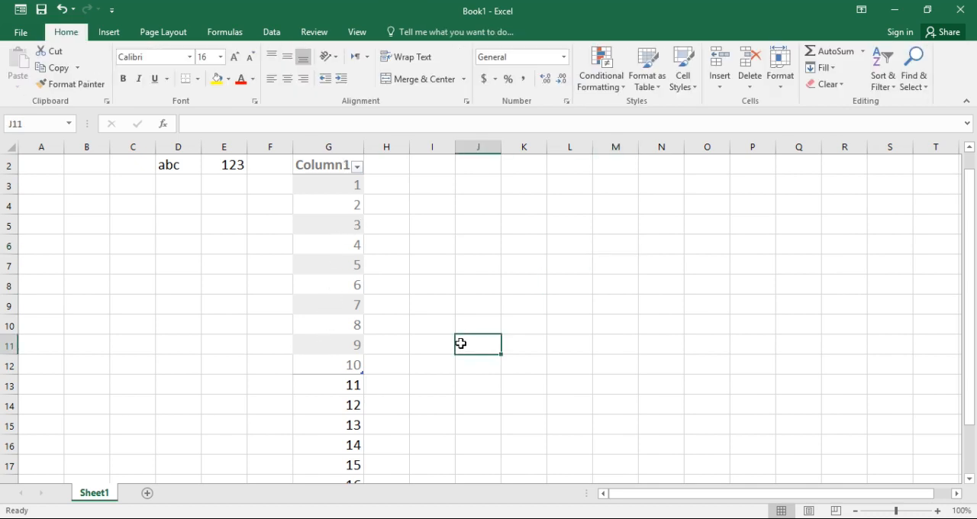
pyautogui.hotkey('ctrl', 'z')
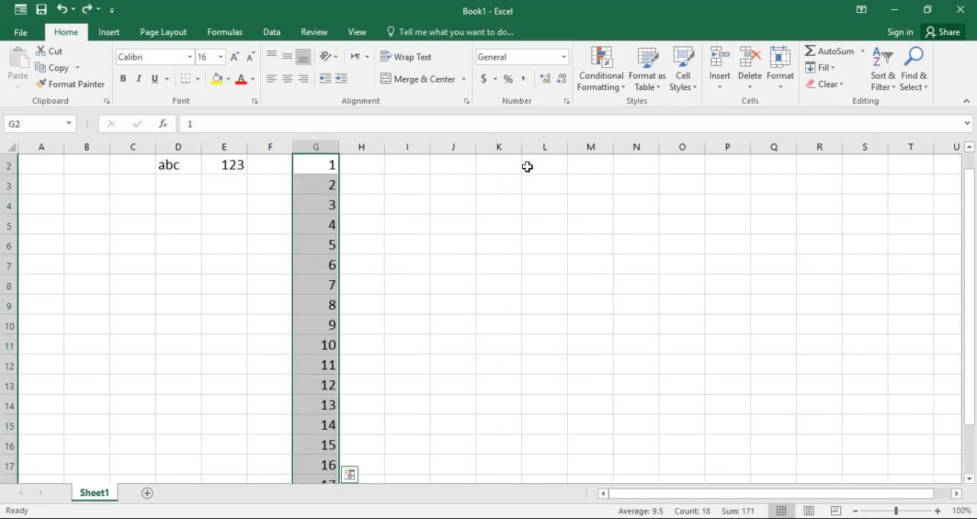
# Preview the 60% - Accent2 cell style on the number series without applying it
pyautogui.click(694, 88)
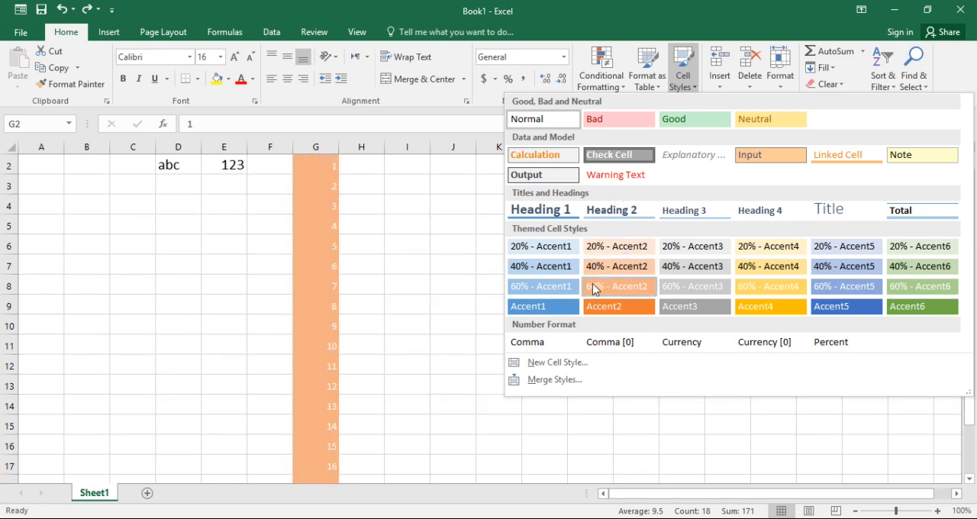
pyautogui.click(467, 210)
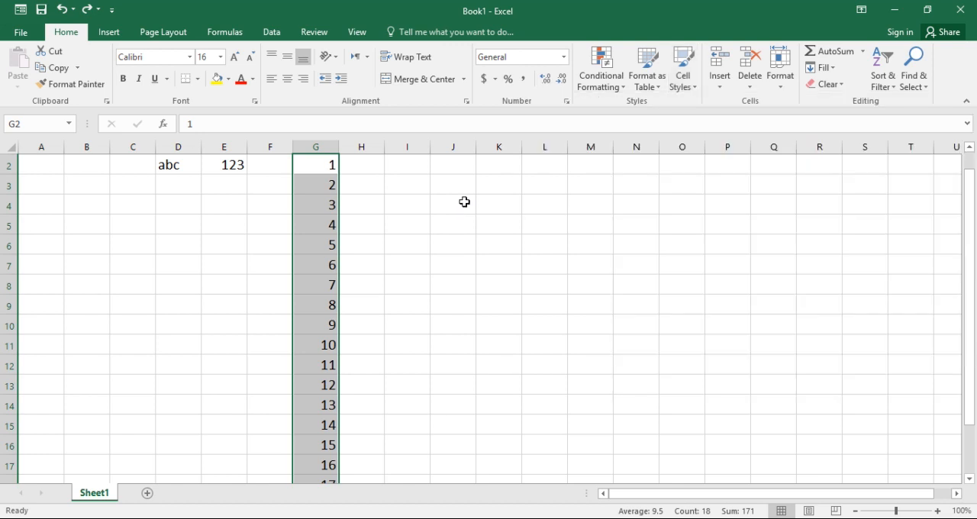
pyautogui.click(717, 88)
pyautogui.click(334, 260)
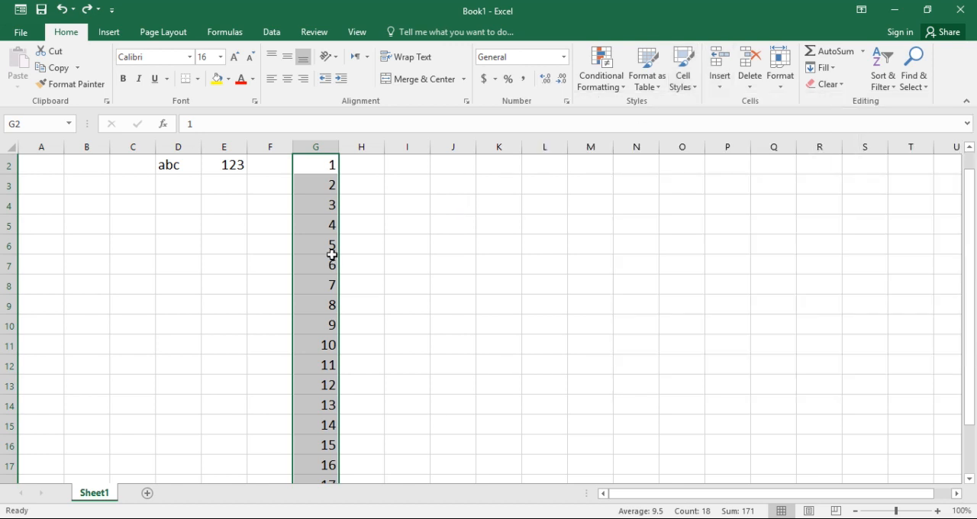
# Enter the values 1, 2 and 3 in cells C5 to C7
pyautogui.click(123, 229)
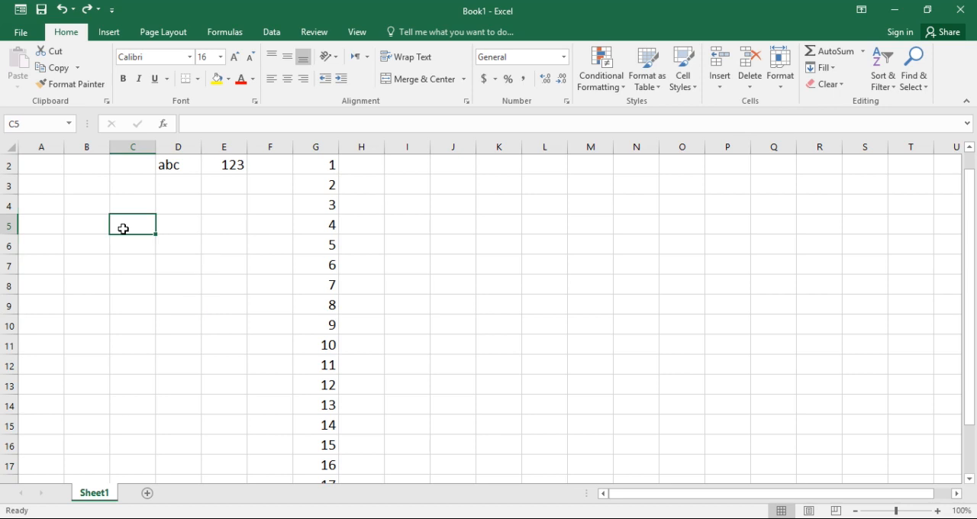
pyautogui.write('1')
pyautogui.press('Return')
pyautogui.write('2')
pyautogui.press('Return')
pyautogui.write('3')
pyautogui.press('Return')
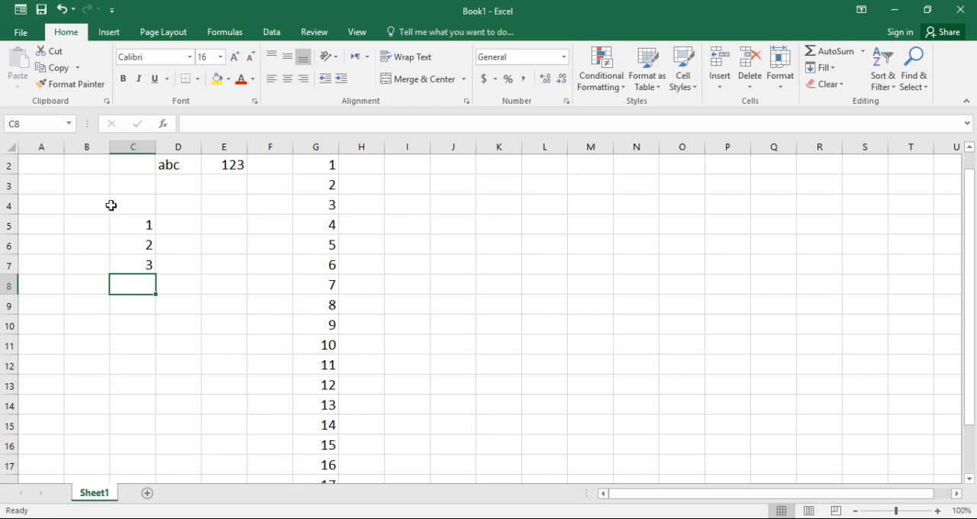
# Insert two sheet rows above row 3, shifting the data from row 3 downward
pyautogui.moveTo(34, 186); pyautogui.dragTo(171, 198)
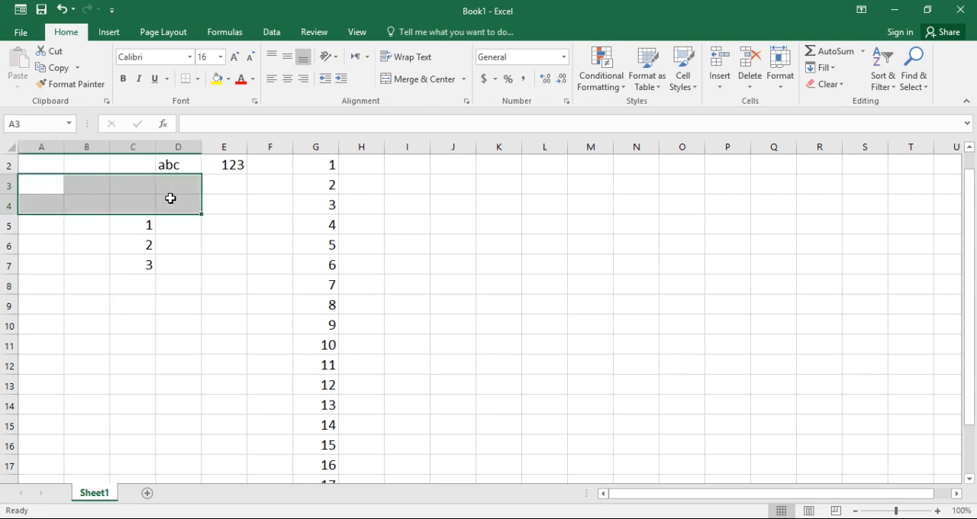
pyautogui.click(159, 246)
pyautogui.moveTo(9, 205)
pyautogui.mouseDown()
pyautogui.moveTo(9, 184)
pyautogui.moveTo(10, 200)
pyautogui.mouseUp()
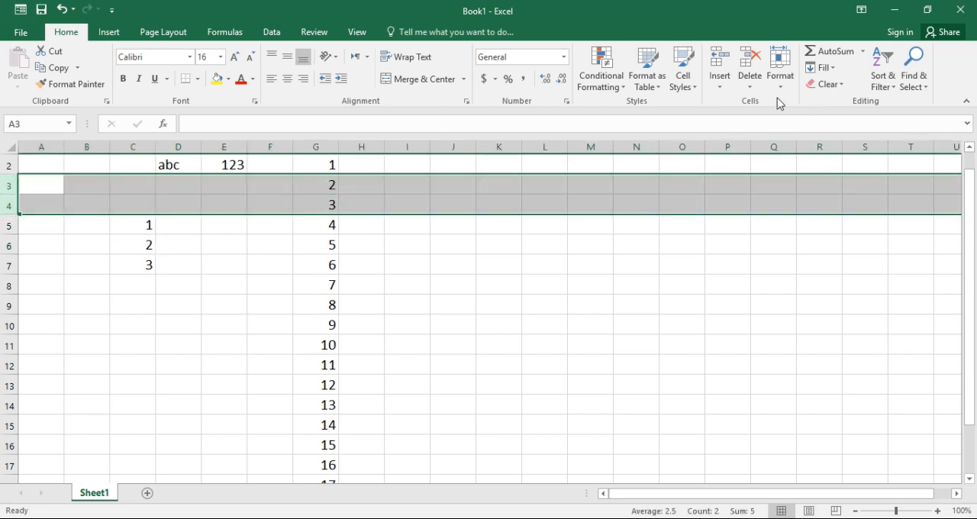
pyautogui.click(717, 90)
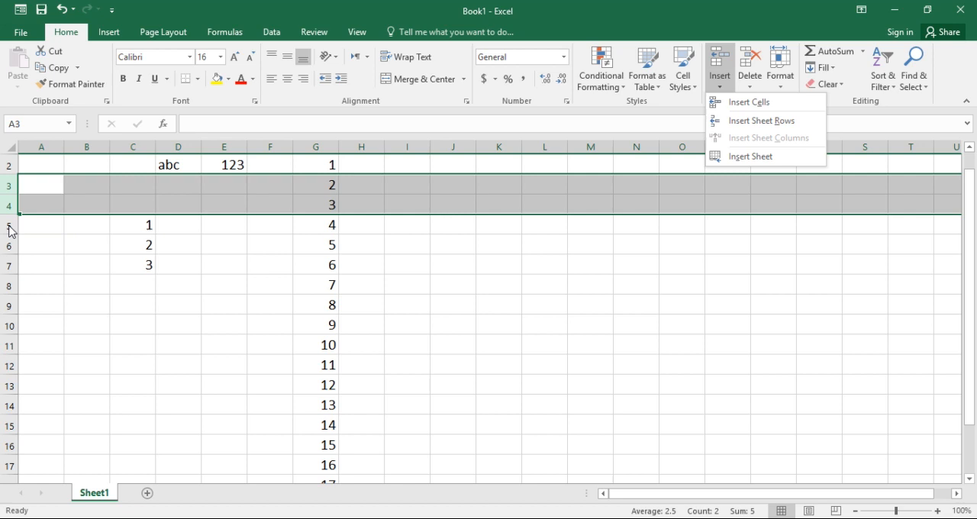
pyautogui.click(746, 126)
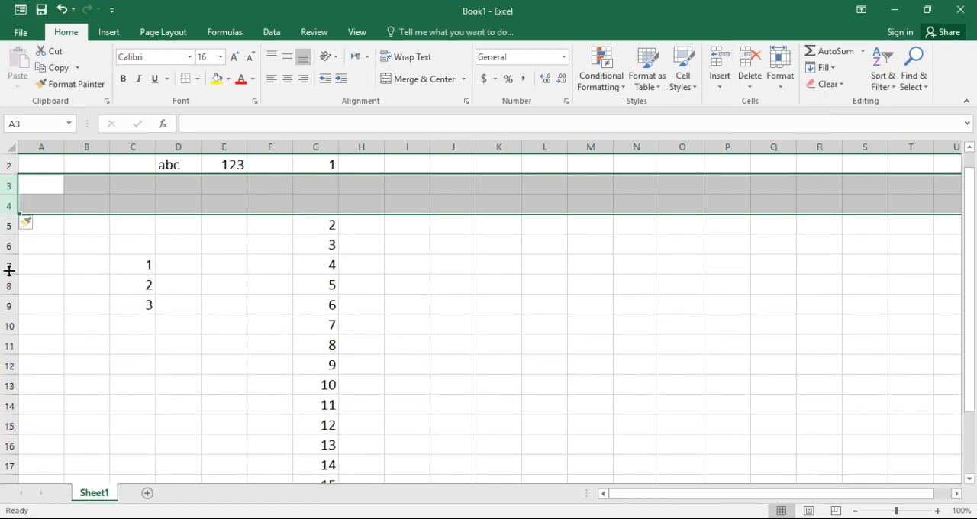
# Select the inserted rows 3 and 4 and the shifted numbers in column G to inspect them
pyautogui.click(161, 299)
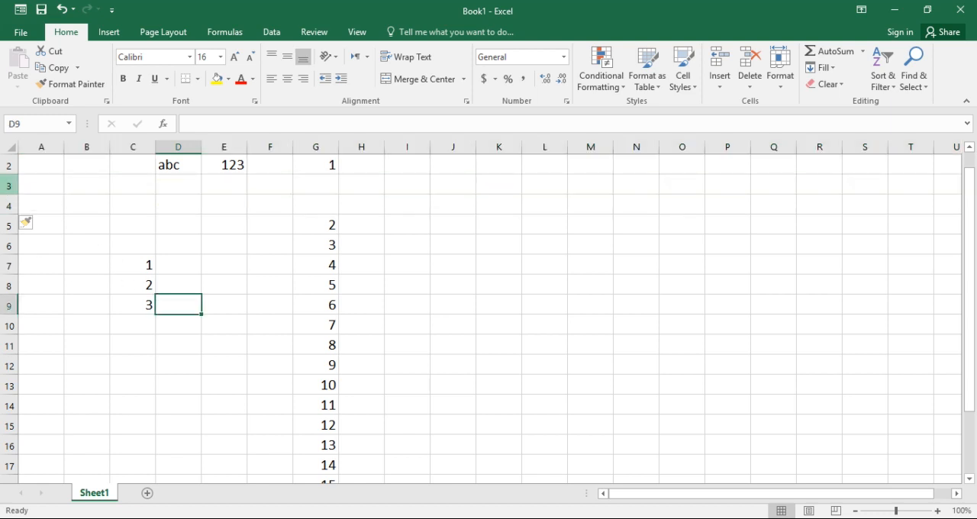
pyautogui.moveTo(7, 187); pyautogui.dragTo(9, 209)
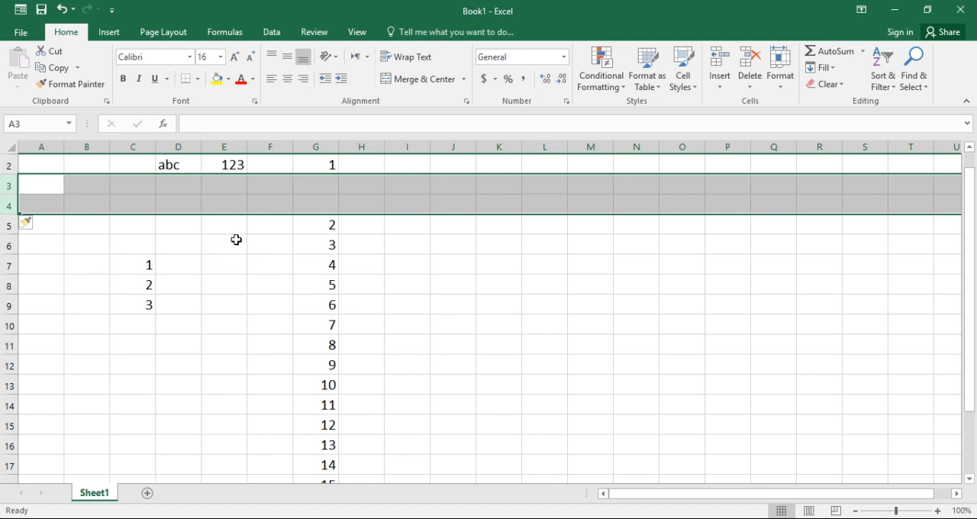
pyautogui.moveTo(323, 227); pyautogui.dragTo(320, 425)
pyautogui.click(9, 205)
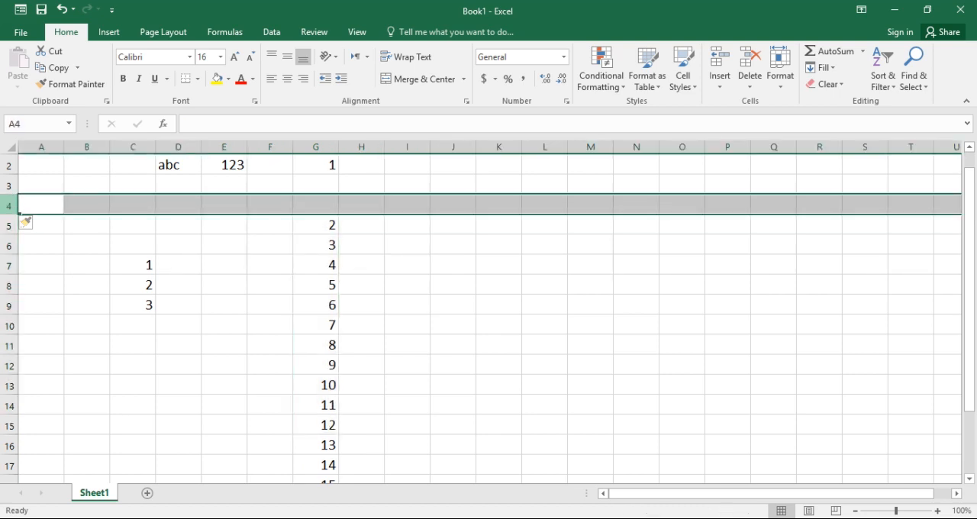
# Insert three sheet columns at D to F, in front of the abc column
pyautogui.click(89, 141)
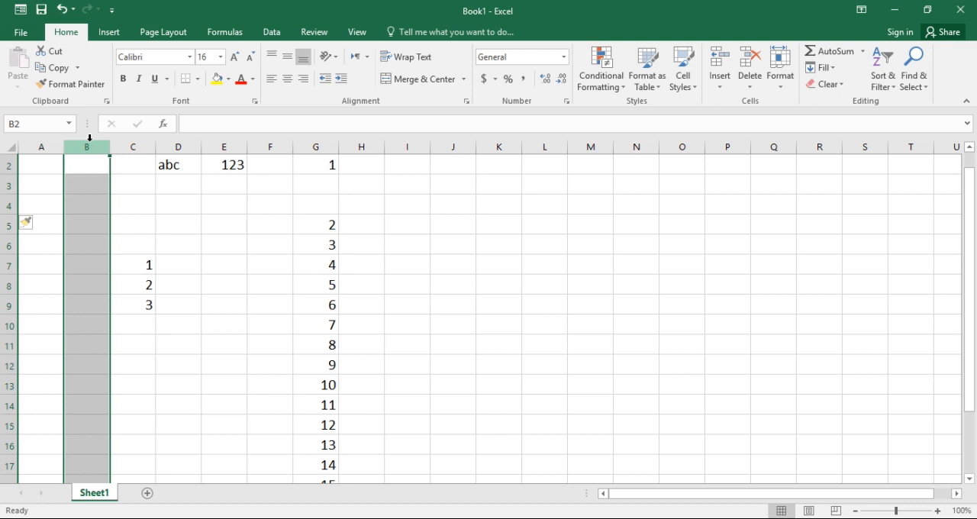
pyautogui.click(282, 145)
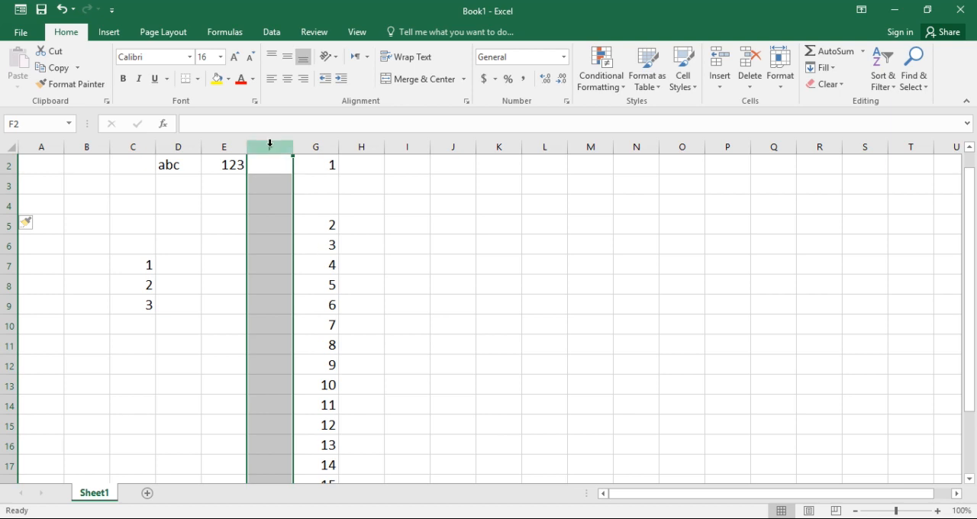
pyautogui.click(724, 90)
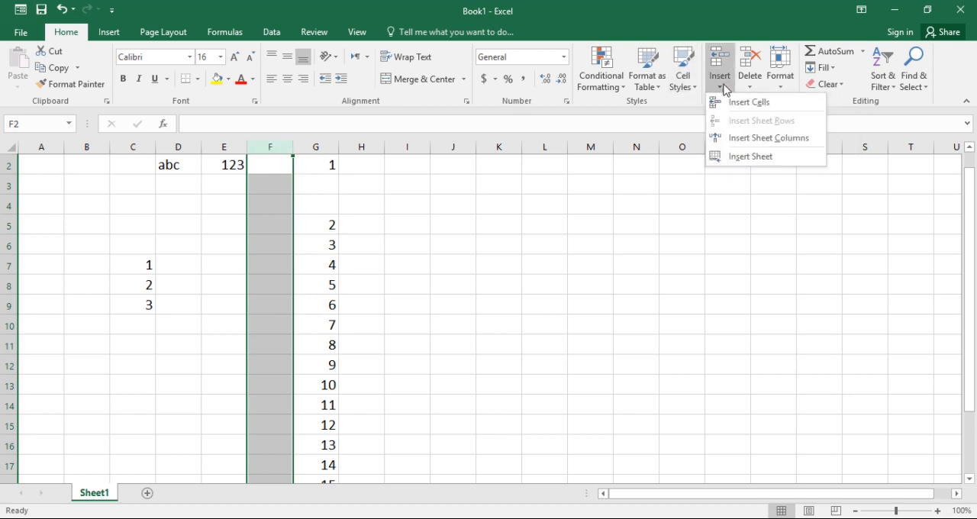
pyautogui.click(742, 140)
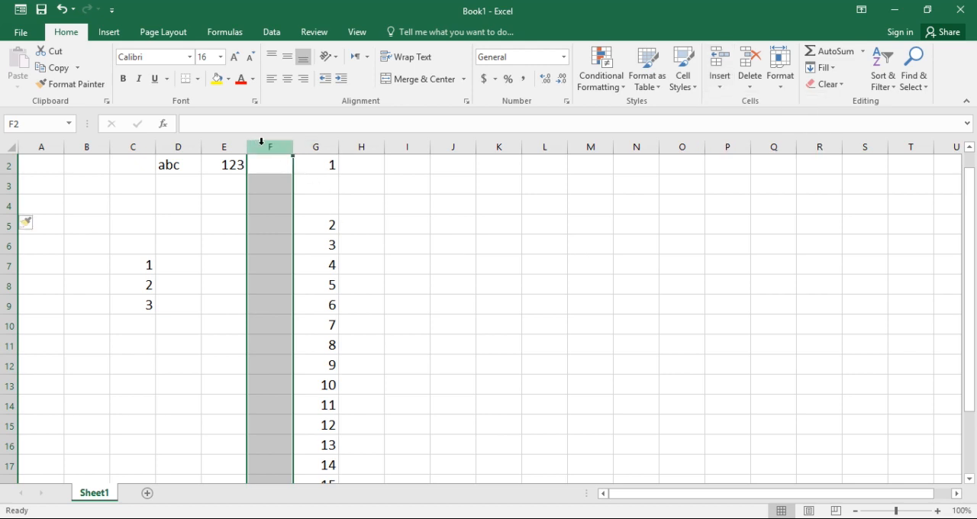
pyautogui.moveTo(178, 141); pyautogui.dragTo(283, 141)
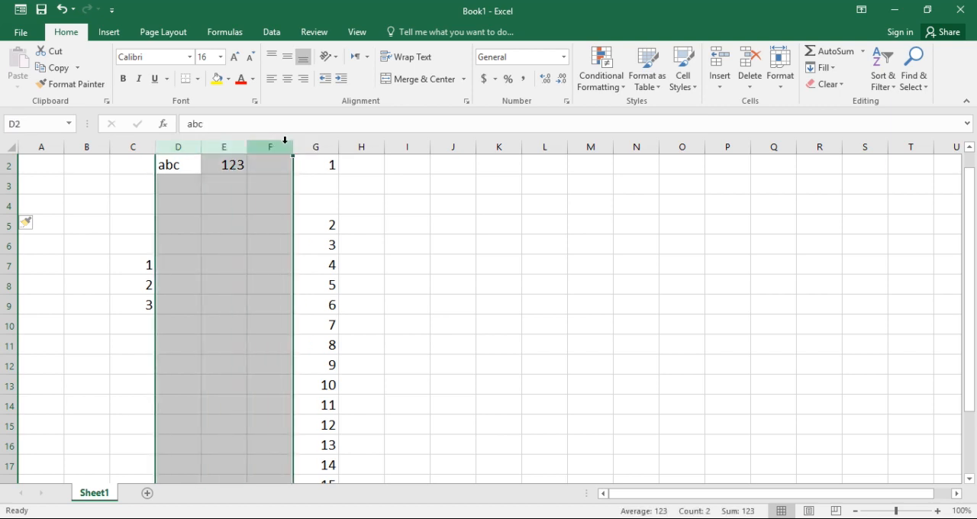
pyautogui.click(722, 86)
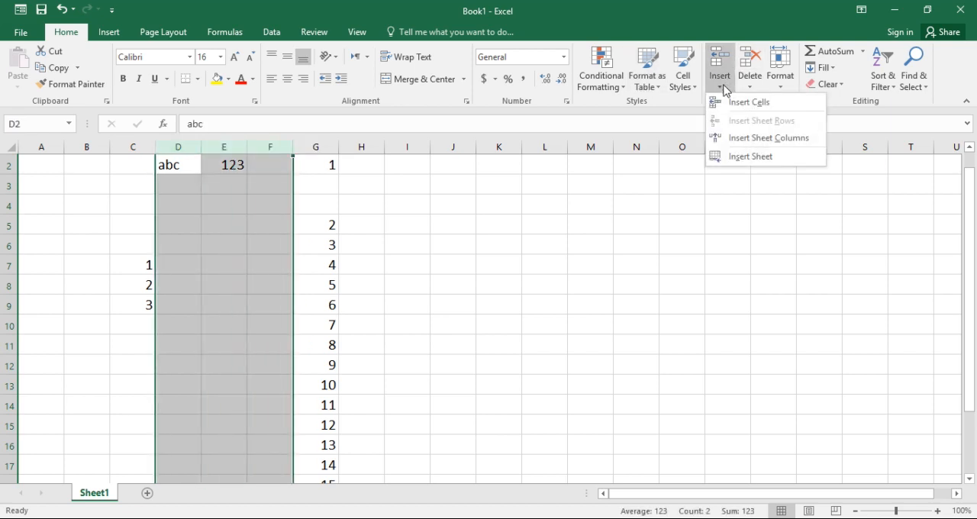
pyautogui.click(760, 138)
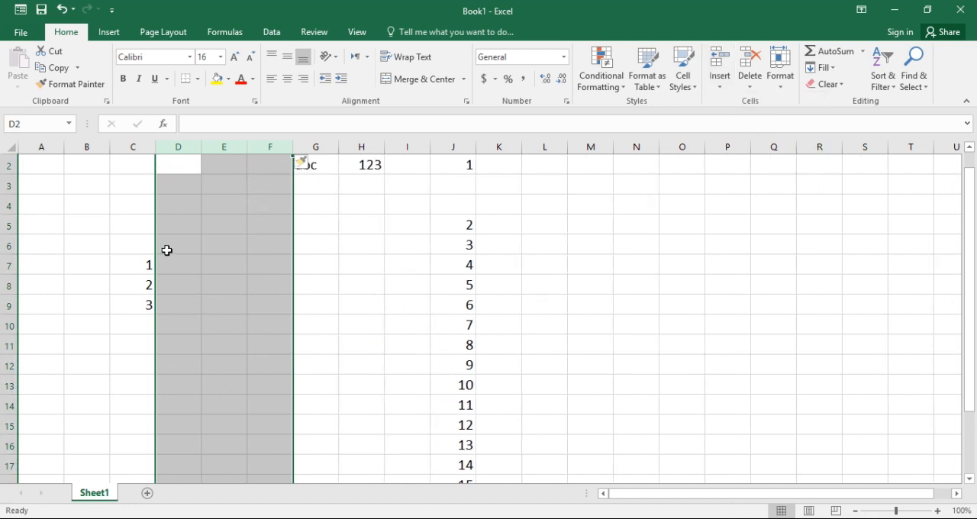
pyautogui.click(456, 167)
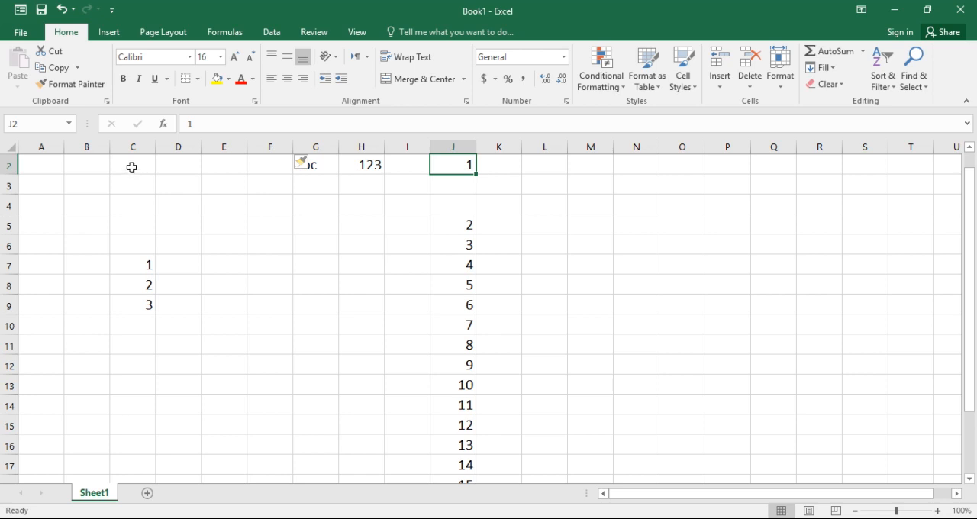
pyautogui.click(582, 246)
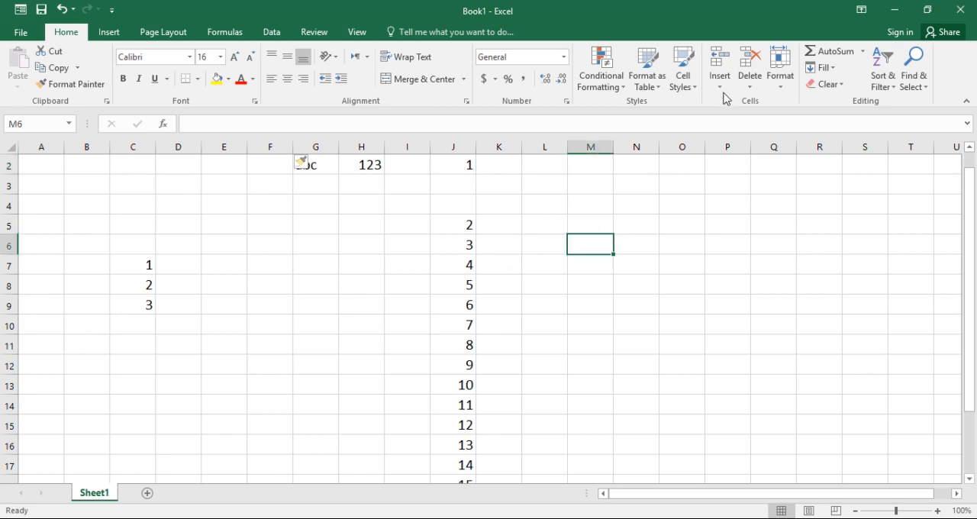
# Insert a new worksheet into the workbook and switch back to Sheet1
pyautogui.click(721, 86)
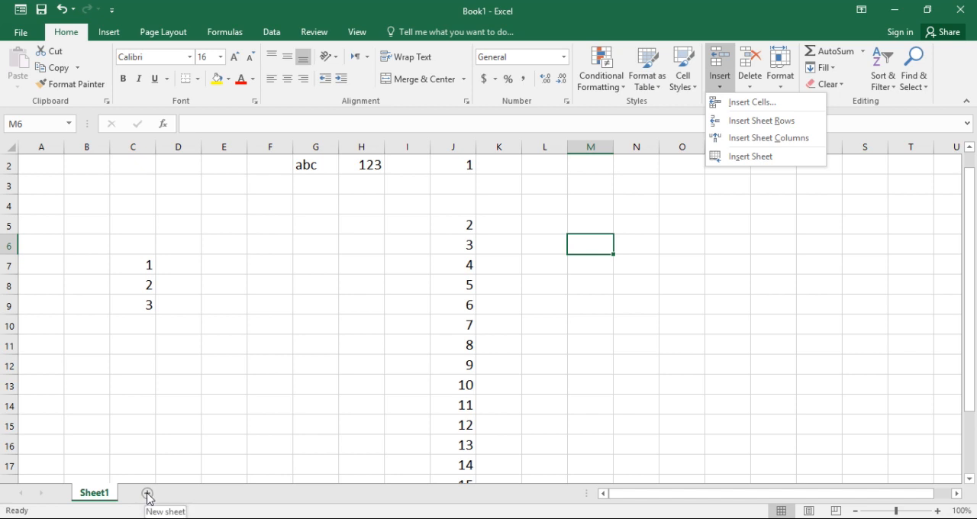
pyautogui.click(749, 157)
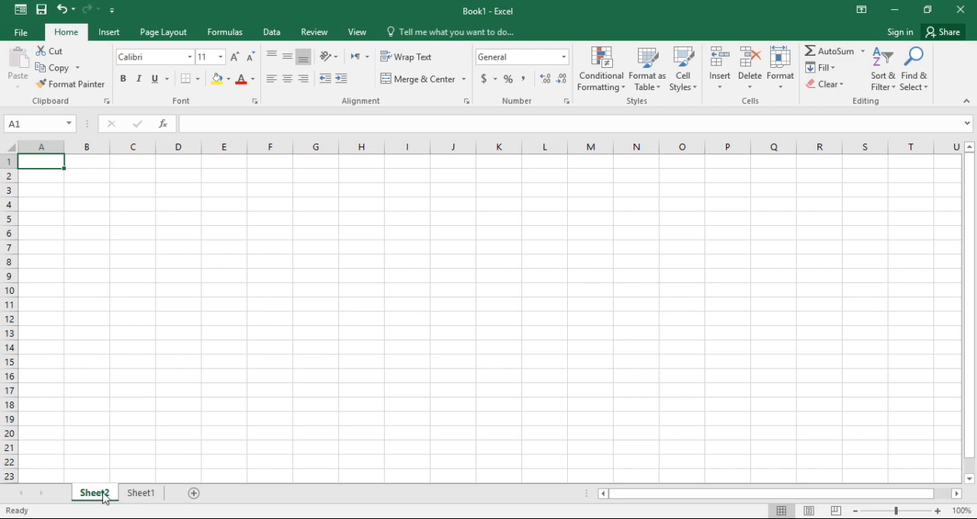
pyautogui.click(752, 89)
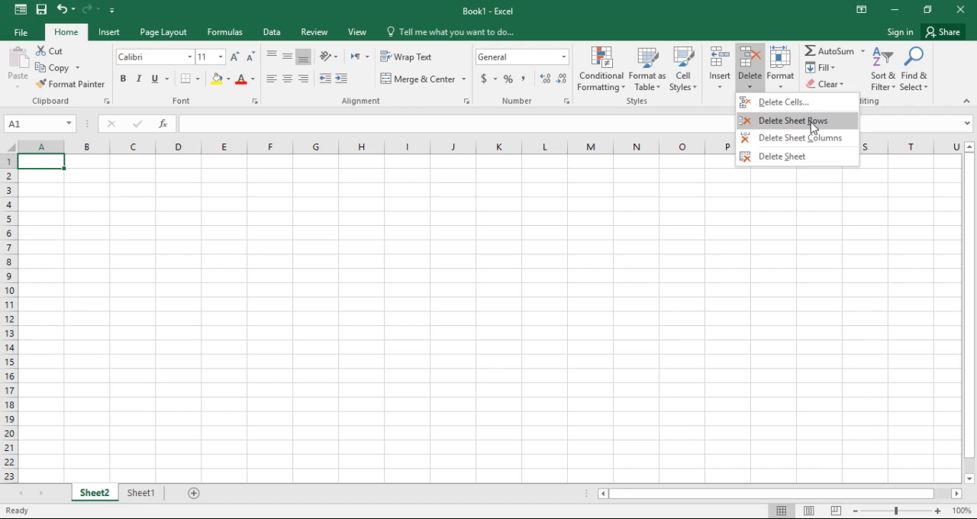
pyautogui.click(153, 498)
pyautogui.click(153, 498)
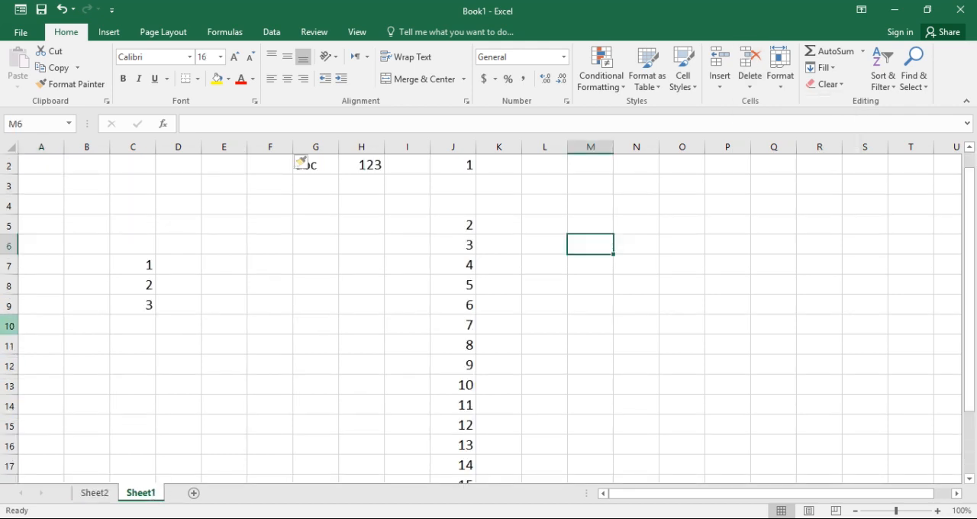
# Delete the whole of row 2, containing abc and 123, from Sheet1
pyautogui.click(9, 165)
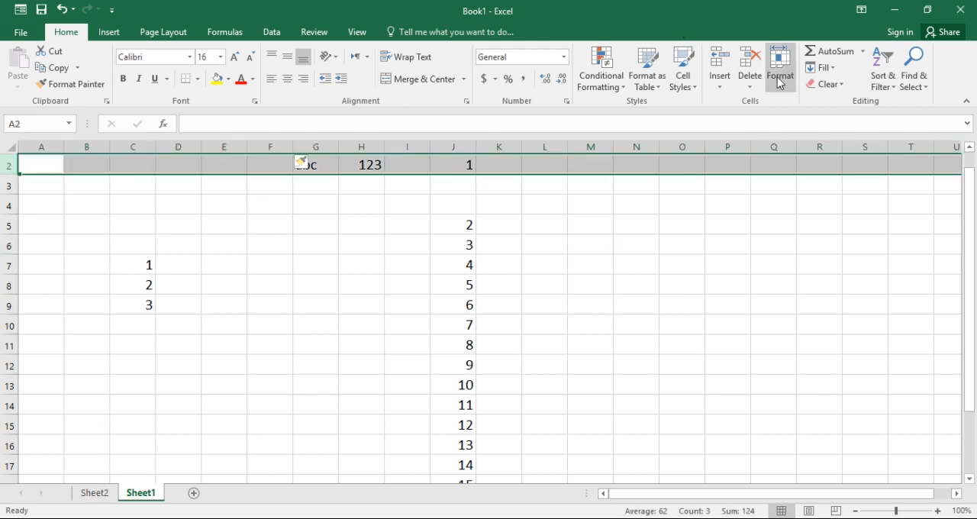
pyautogui.click(750, 83)
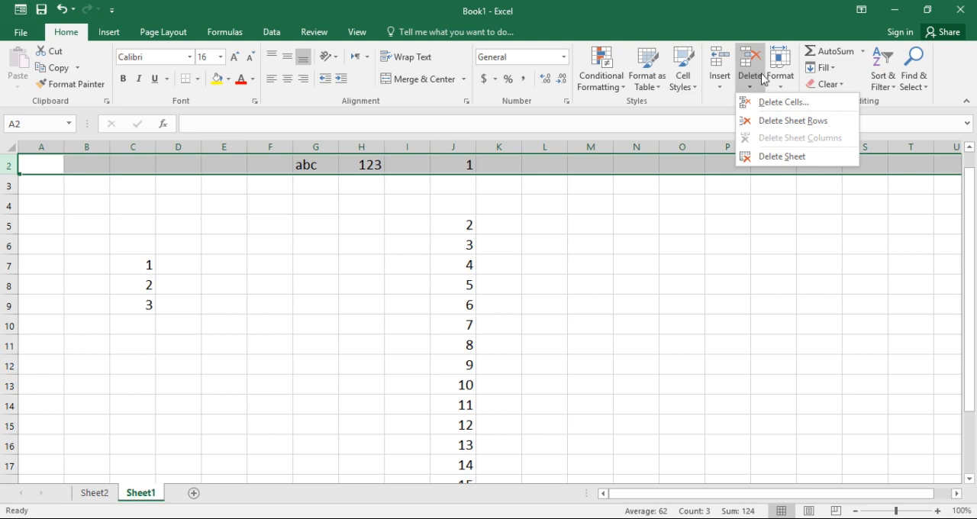
pyautogui.click(798, 120)
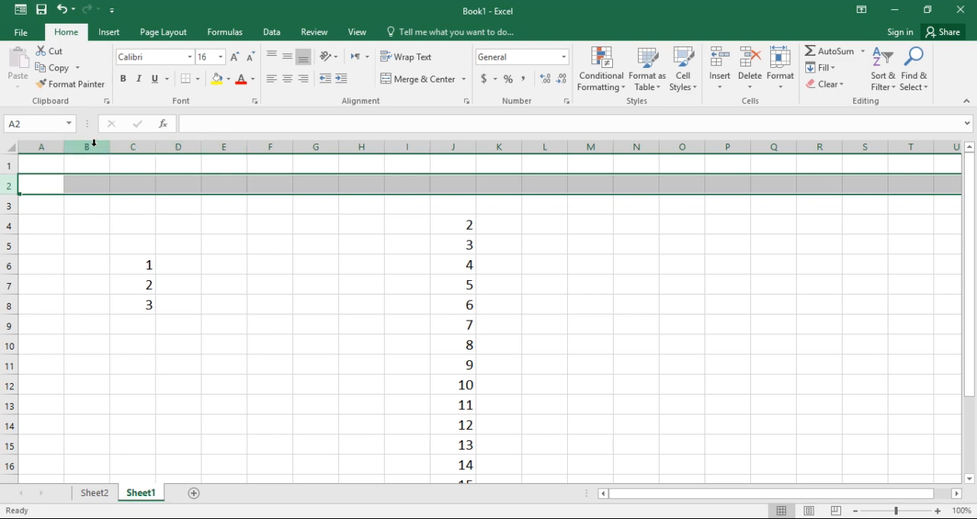
pyautogui.moveTo(94, 142); pyautogui.dragTo(210, 137)
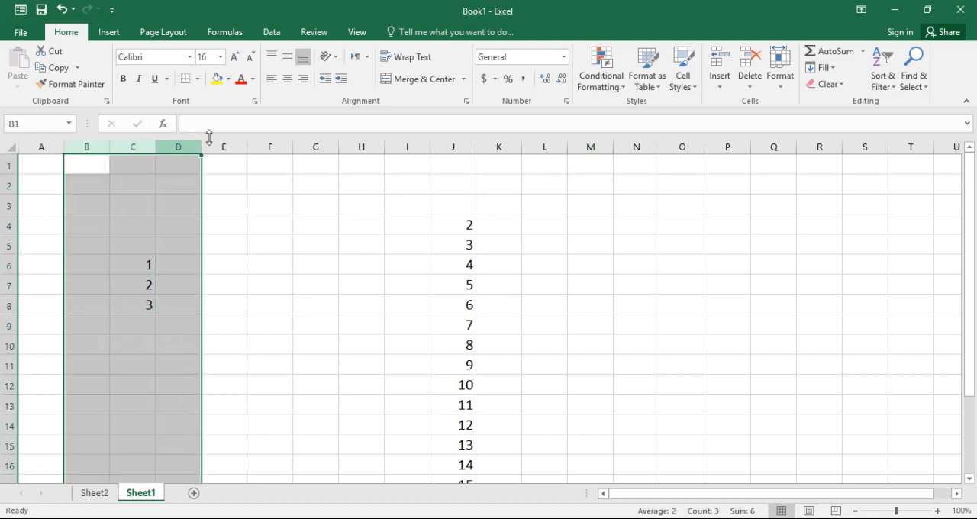
pyautogui.click(387, 208)
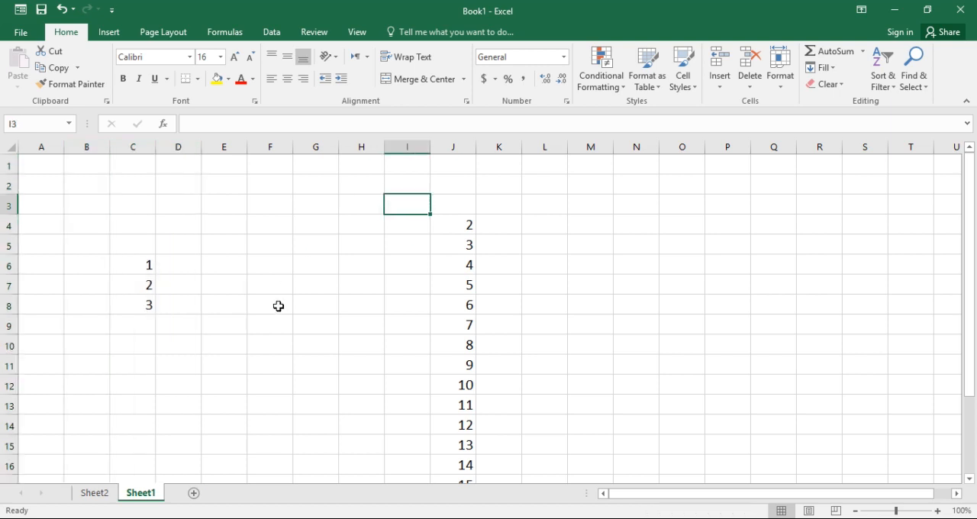
# Switch to Sheet2 and delete that sheet from the workbook
pyautogui.click(783, 88)
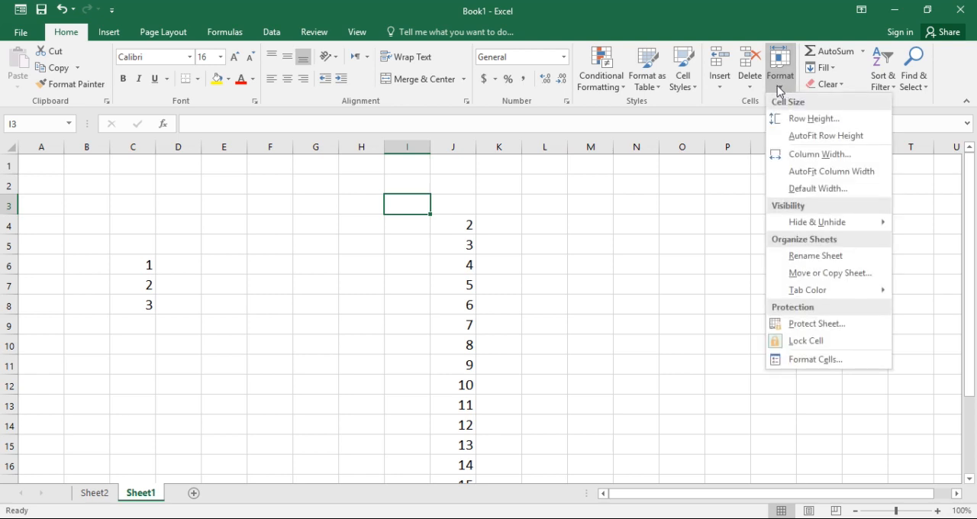
pyautogui.click(750, 89)
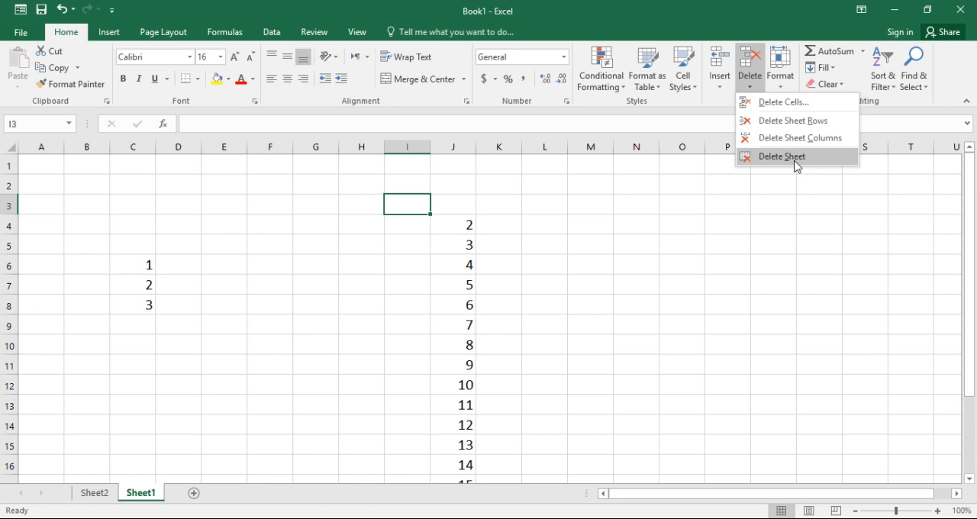
pyautogui.click(95, 494)
pyautogui.click(95, 495)
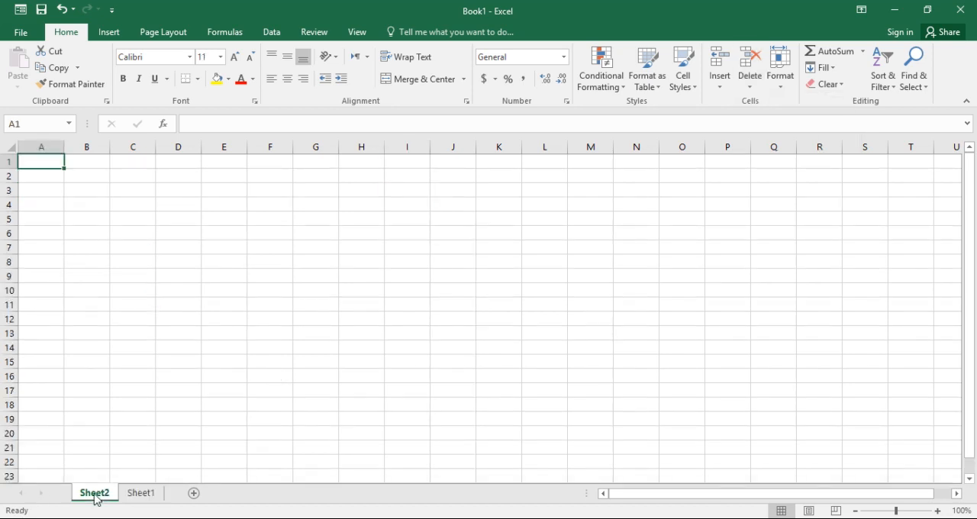
pyautogui.click(781, 83)
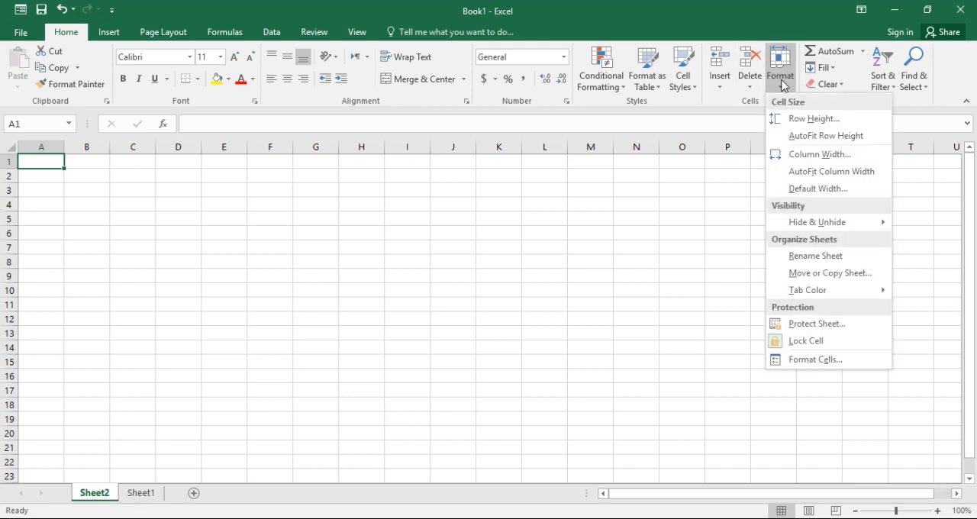
pyautogui.click(751, 85)
pyautogui.click(751, 85)
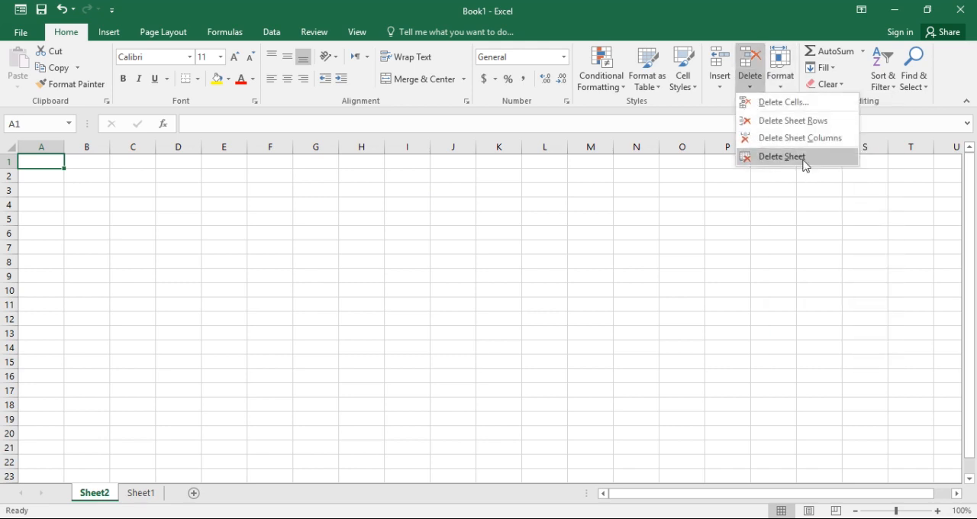
pyautogui.click(786, 157)
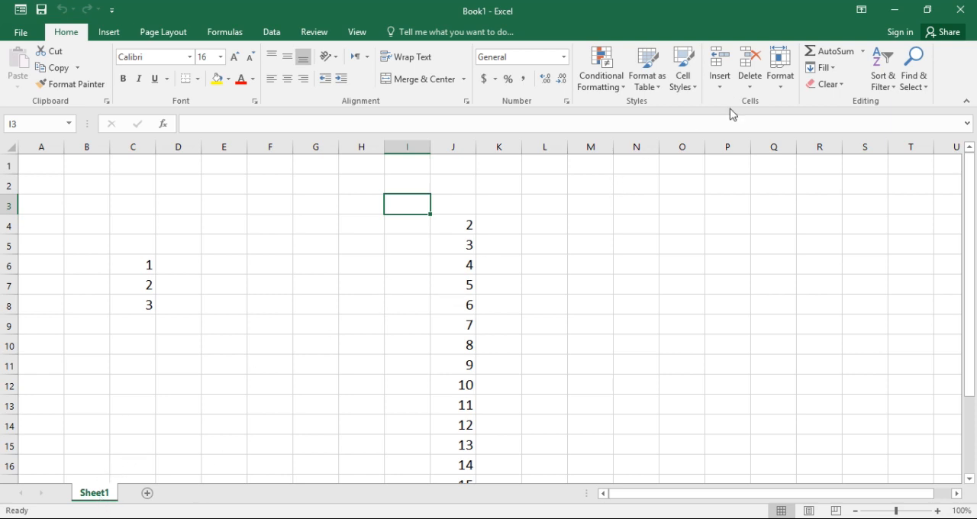
# Set the height of row 3 to 30 through the Row Height format option
pyautogui.click(782, 96)
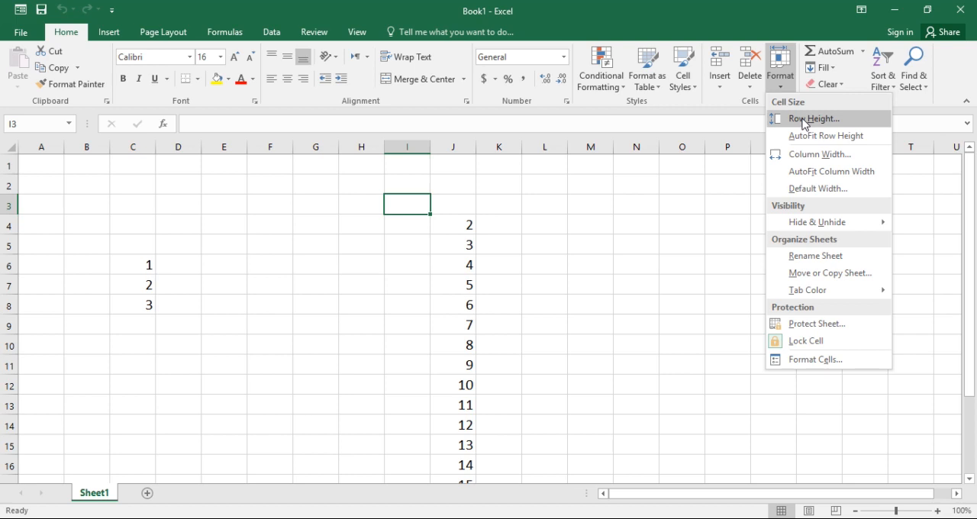
pyautogui.click(804, 120)
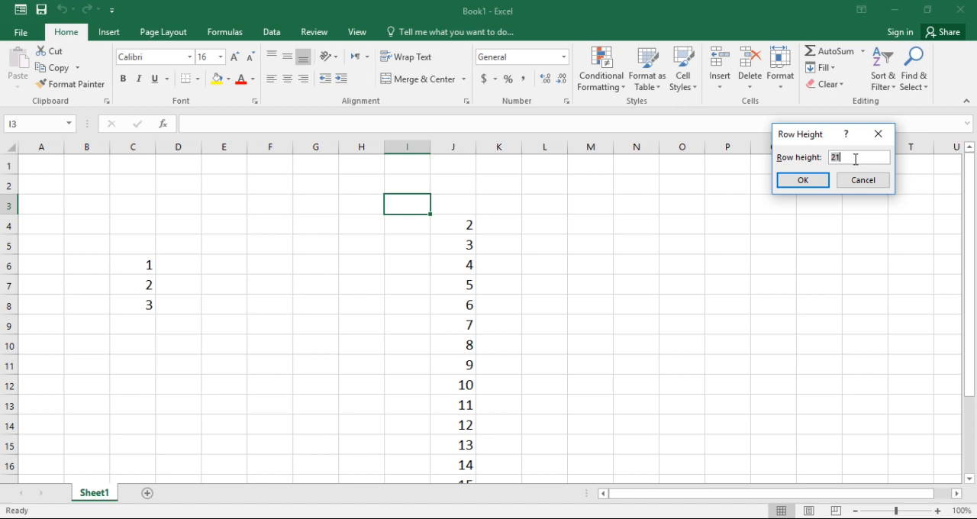
pyautogui.write('0')
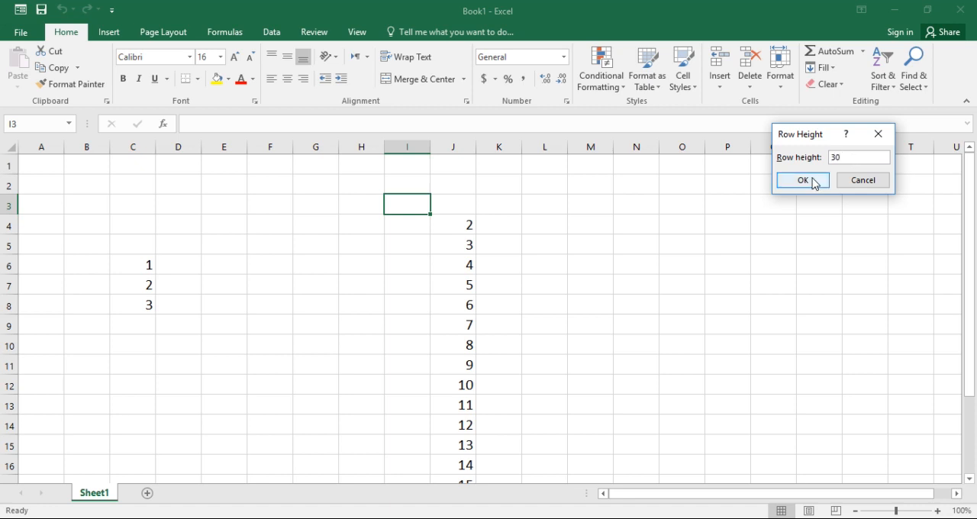
pyautogui.click(812, 179)
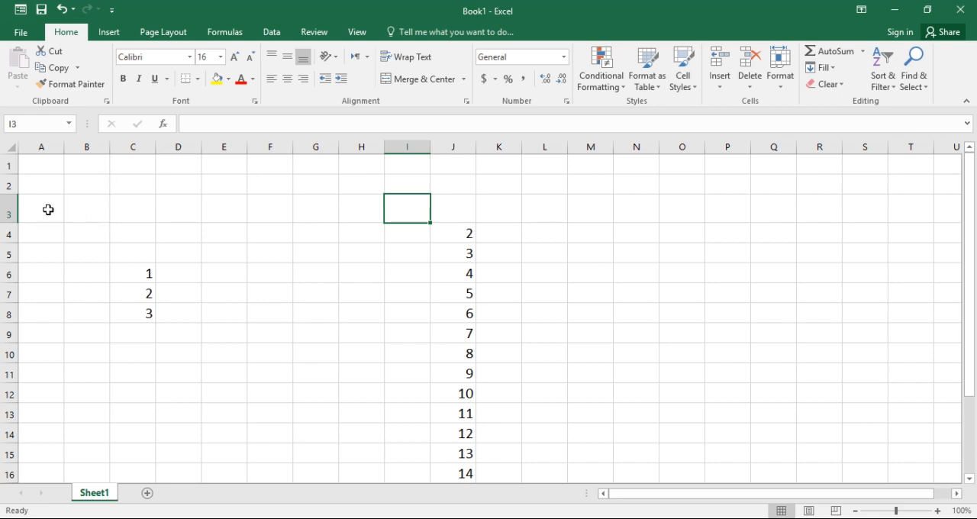
# Select the whole of column E and set its column width to 10
pyautogui.click(225, 145)
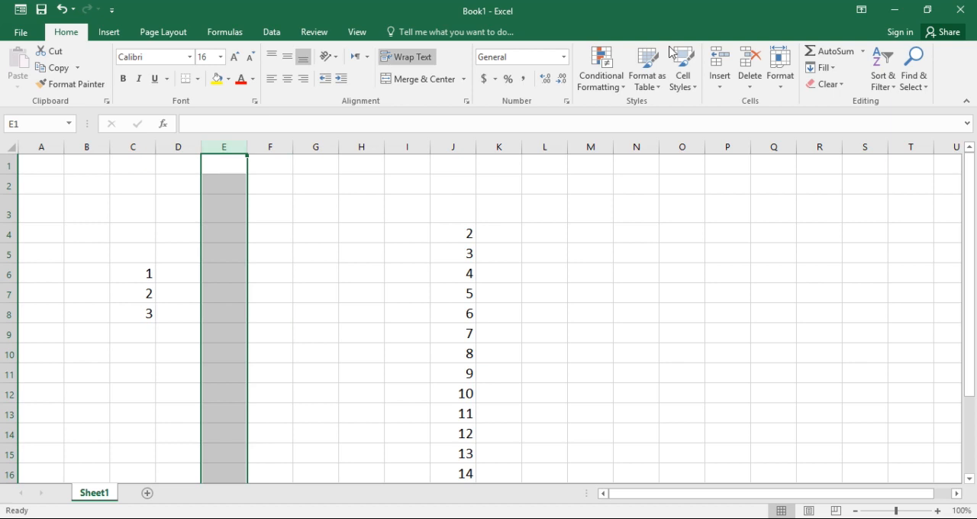
pyautogui.click(781, 84)
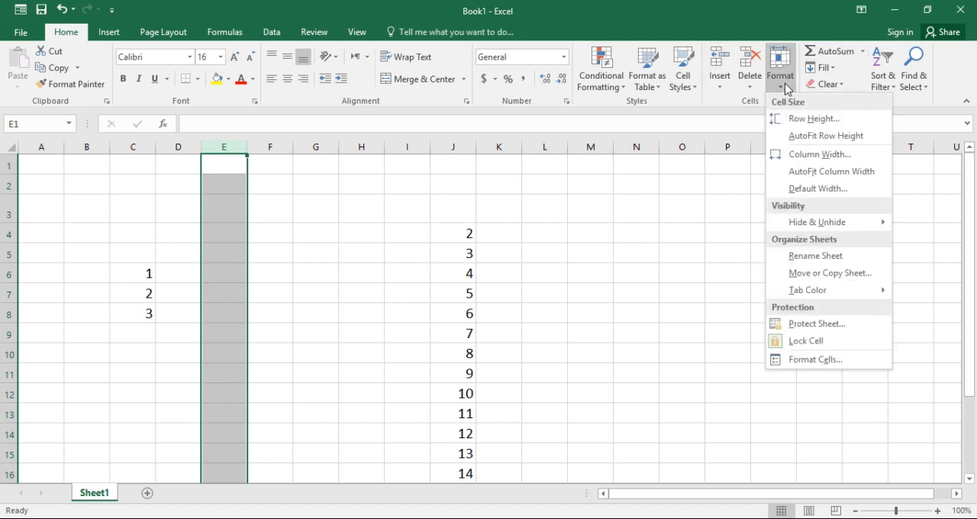
pyautogui.click(806, 155)
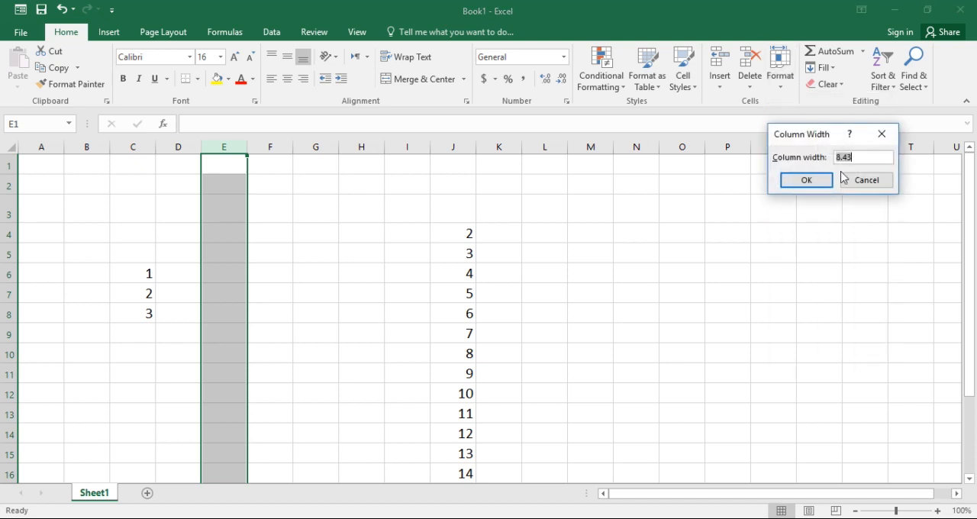
pyautogui.write('10')
pyautogui.click(804, 183)
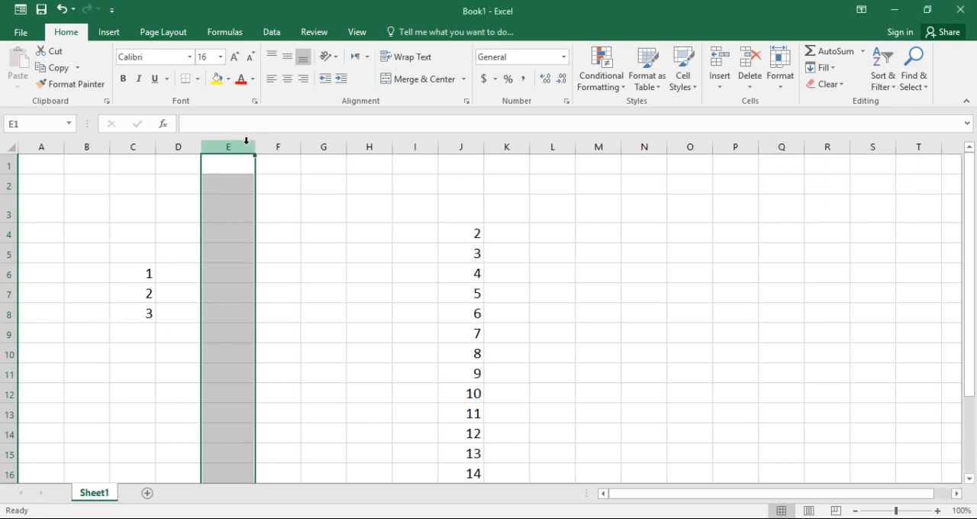
# Try widening column E and heightening row 3 freehand from their header borders, and undo both size changes
pyautogui.moveTo(254, 146); pyautogui.dragTo(333, 147)
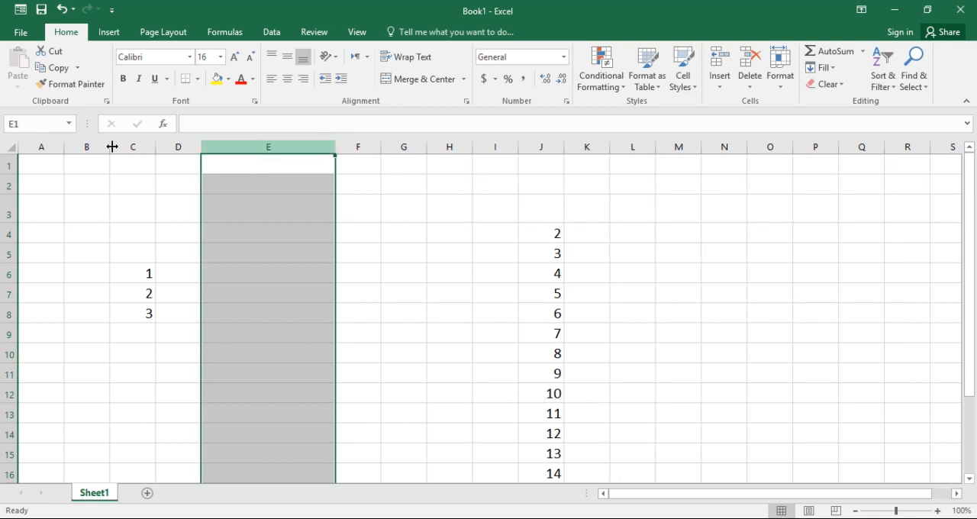
pyautogui.moveTo(11, 222); pyautogui.dragTo(11, 267)
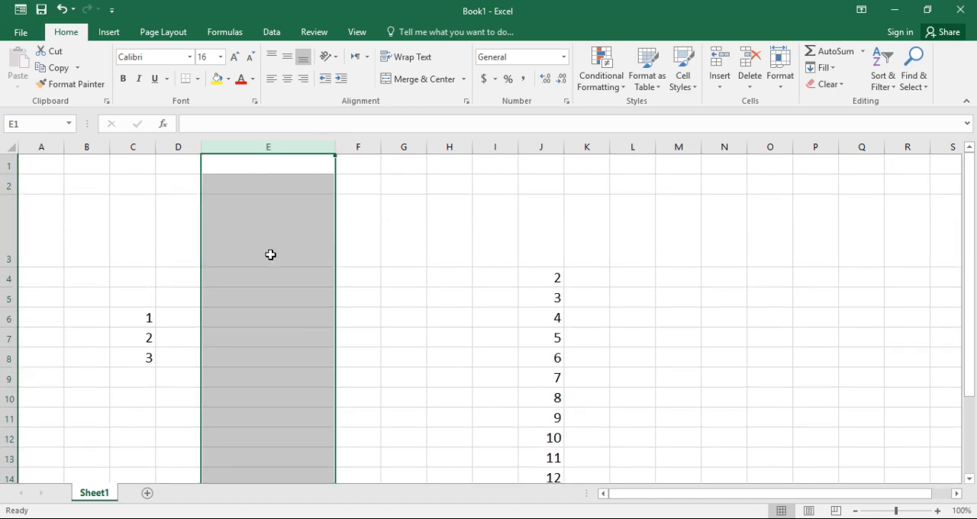
pyautogui.hotkey('ctrl', 'z')
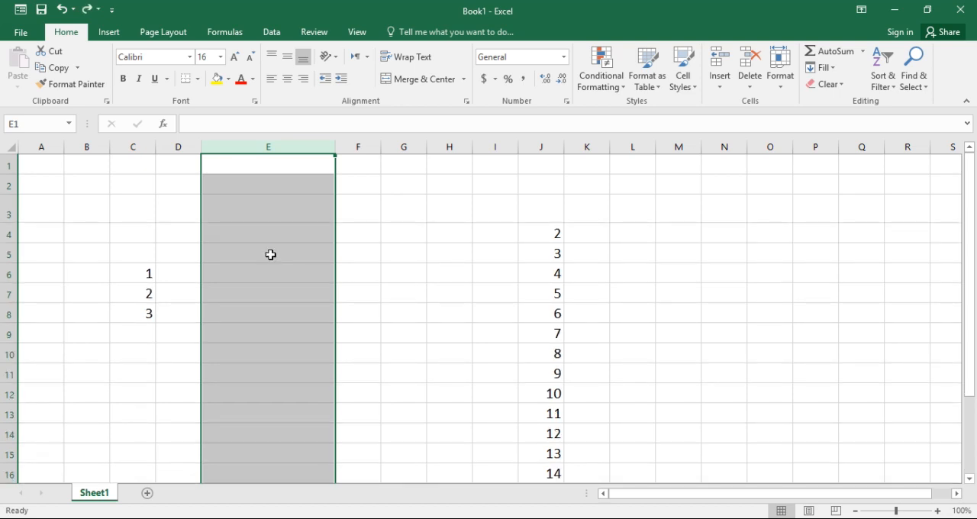
pyautogui.hotkey('ctrl', 'z')
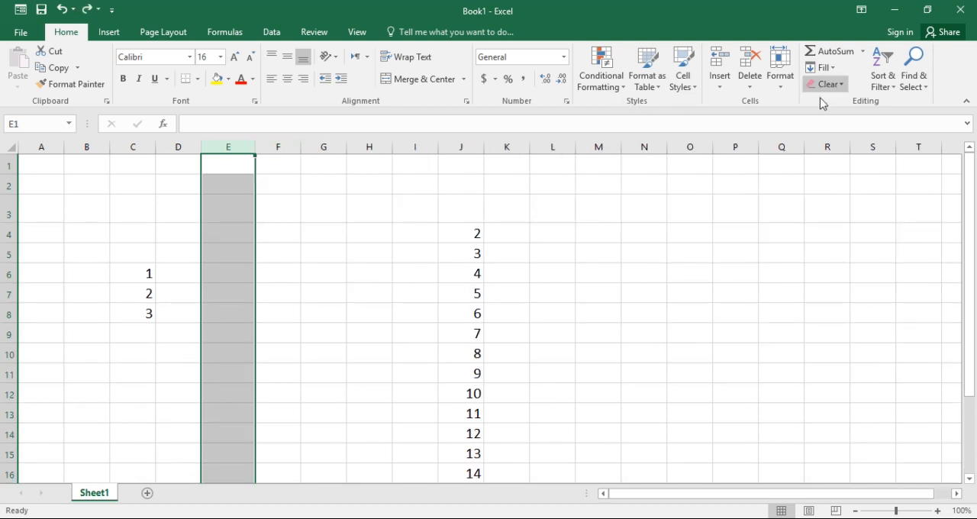
pyautogui.click(788, 85)
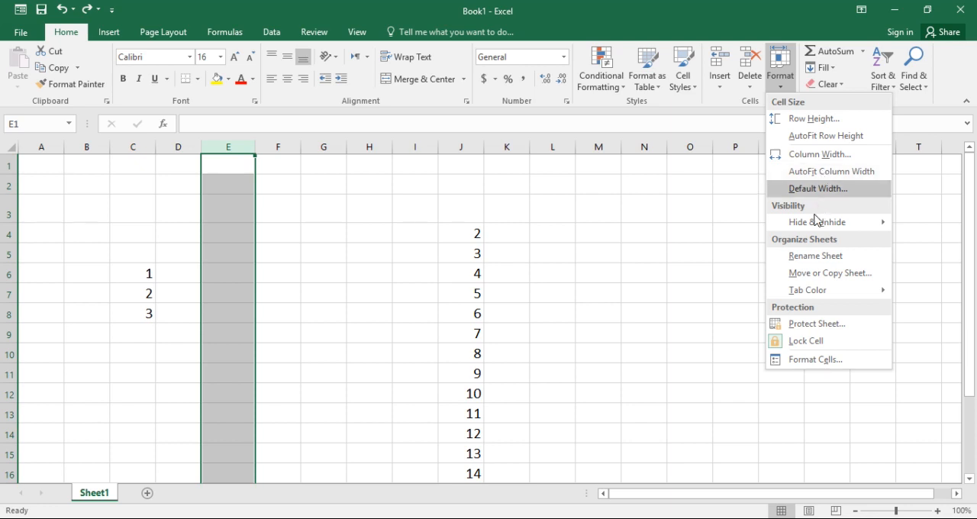
pyautogui.moveTo(821, 228)
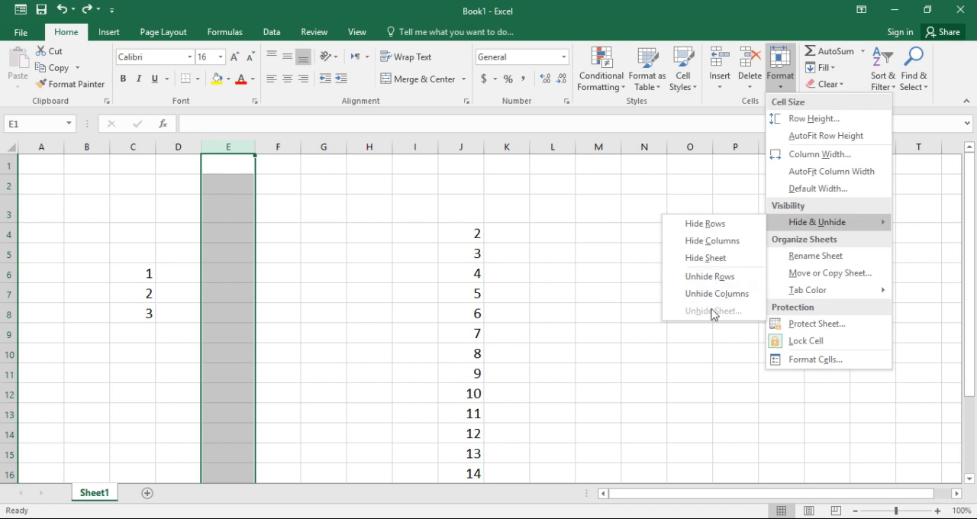
pyautogui.click(659, 347)
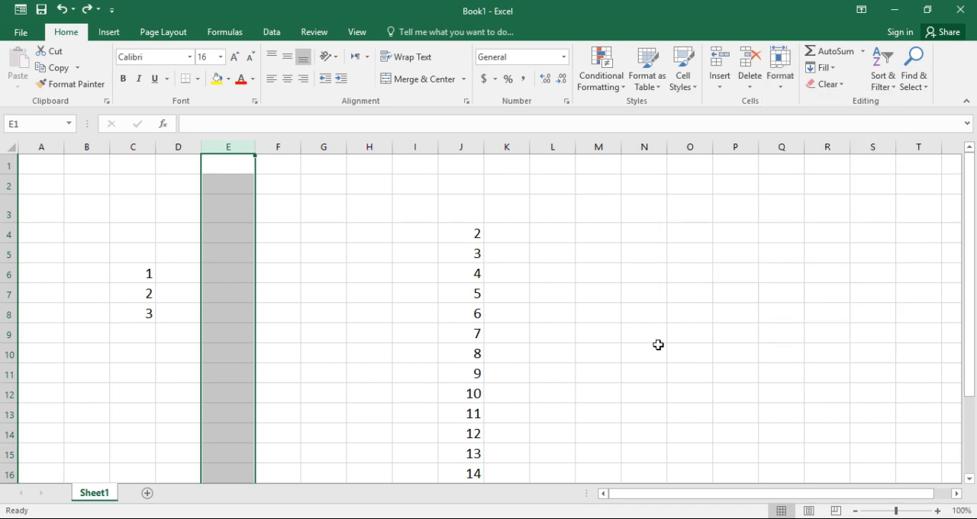
pyautogui.click(386, 259)
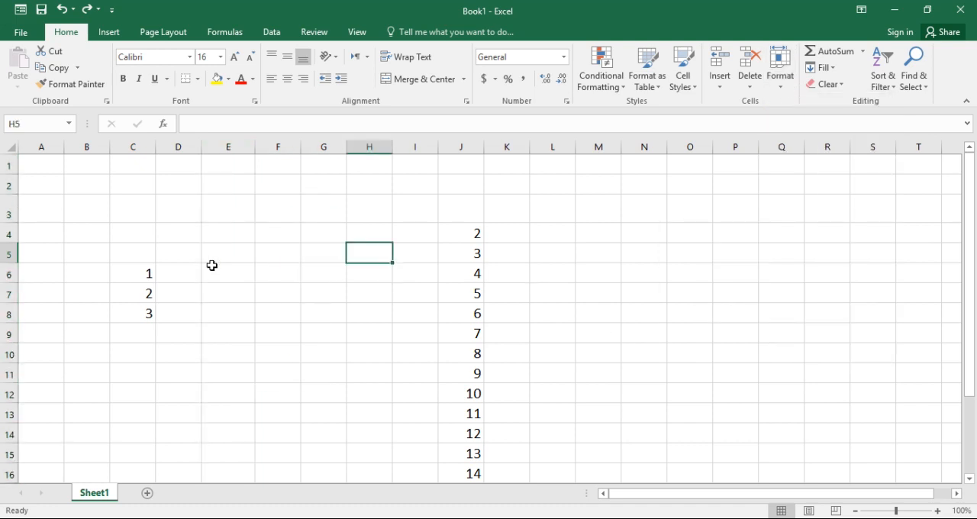
# Hide the whole of row 6, which contains the values 1 and 4
pyautogui.click(8, 275)
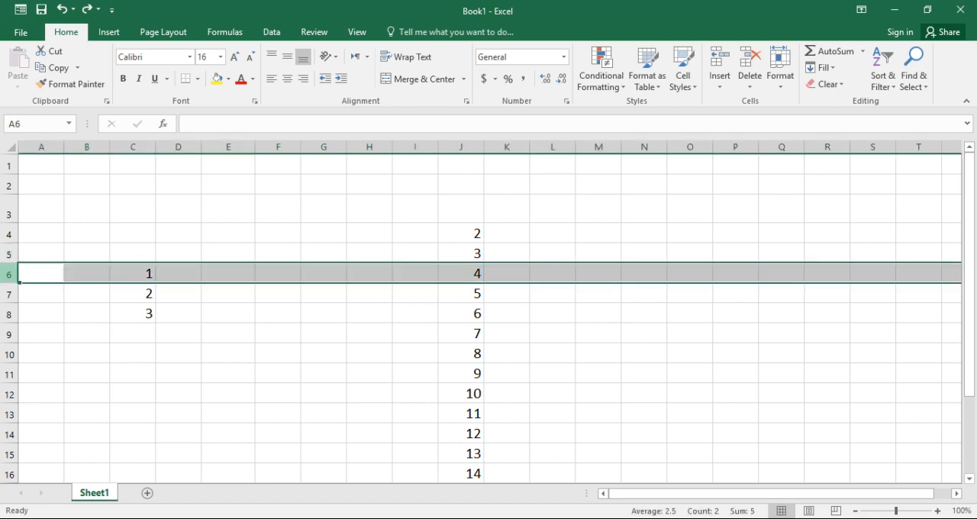
pyautogui.click(780, 84)
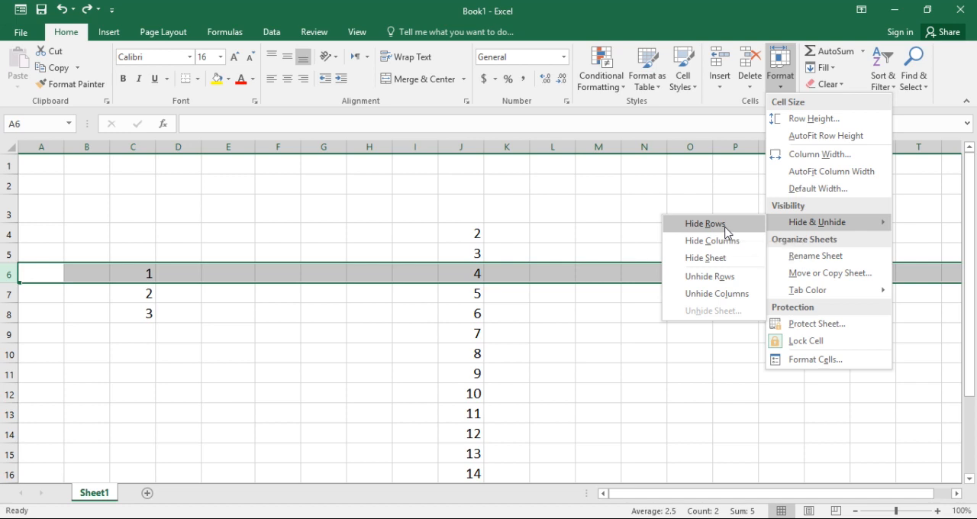
pyautogui.click(725, 228)
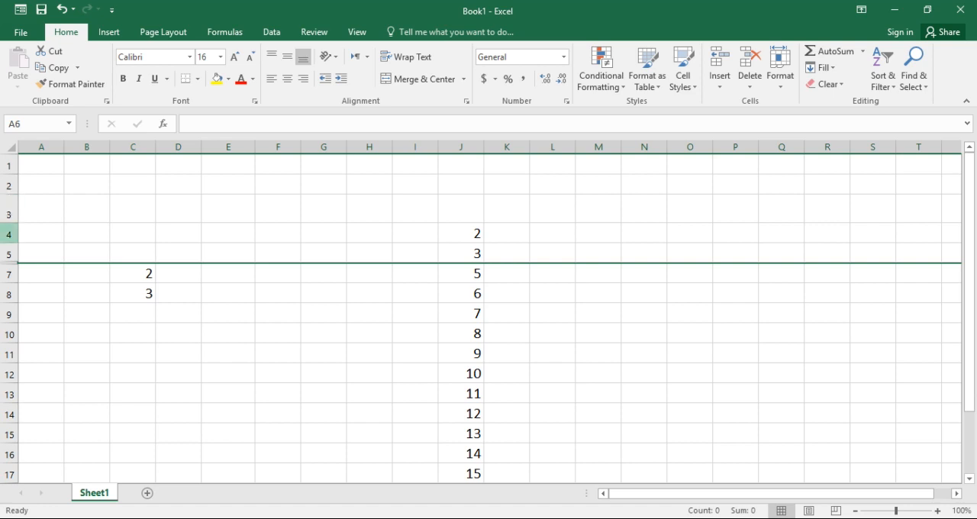
# Unhide row 6 between rows 5 and 7, dismissing the screen recorder notification, and select cell N9
pyautogui.rightClick(12, 262)
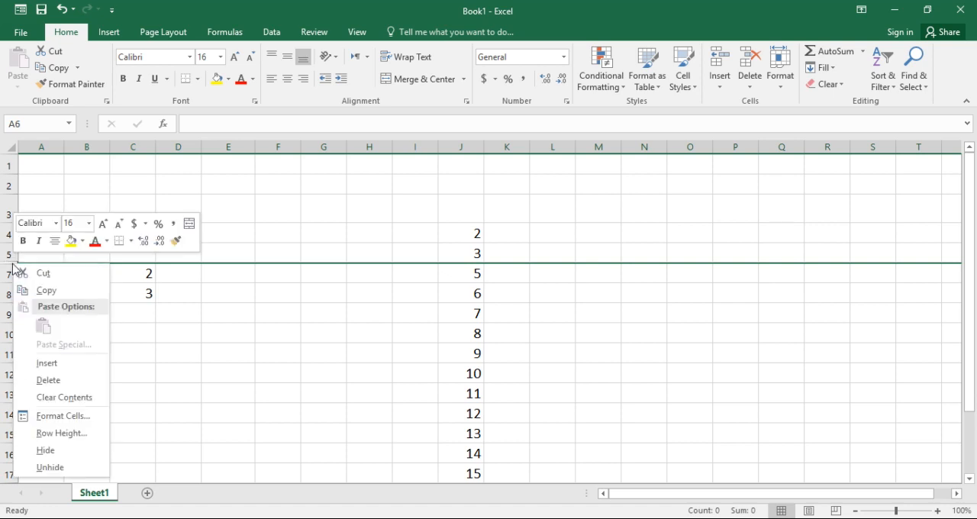
pyautogui.click(51, 466)
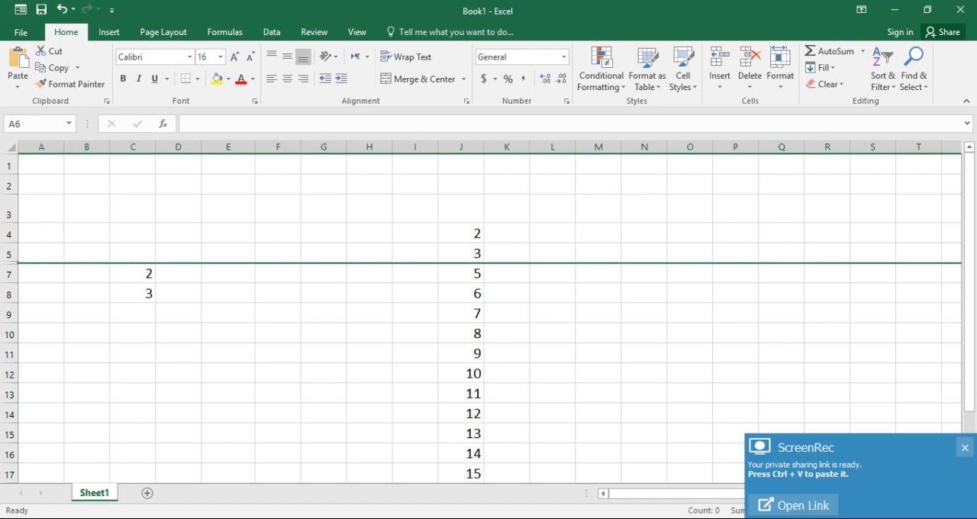
pyautogui.click(964, 448)
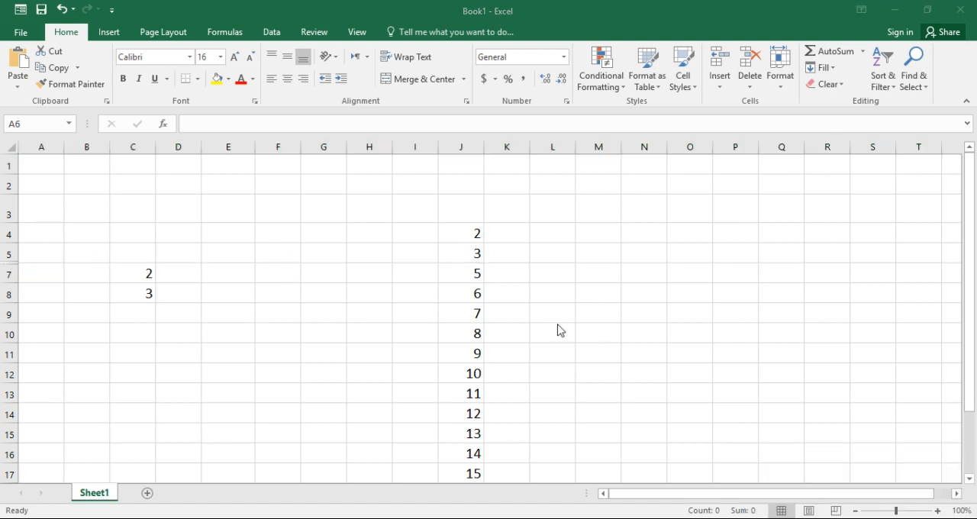
pyautogui.rightClick(11, 264)
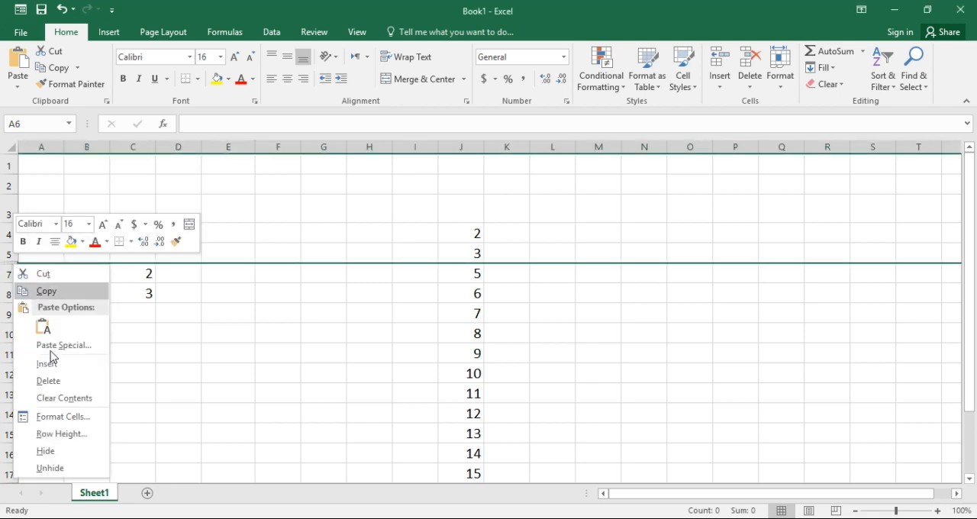
pyautogui.click(51, 469)
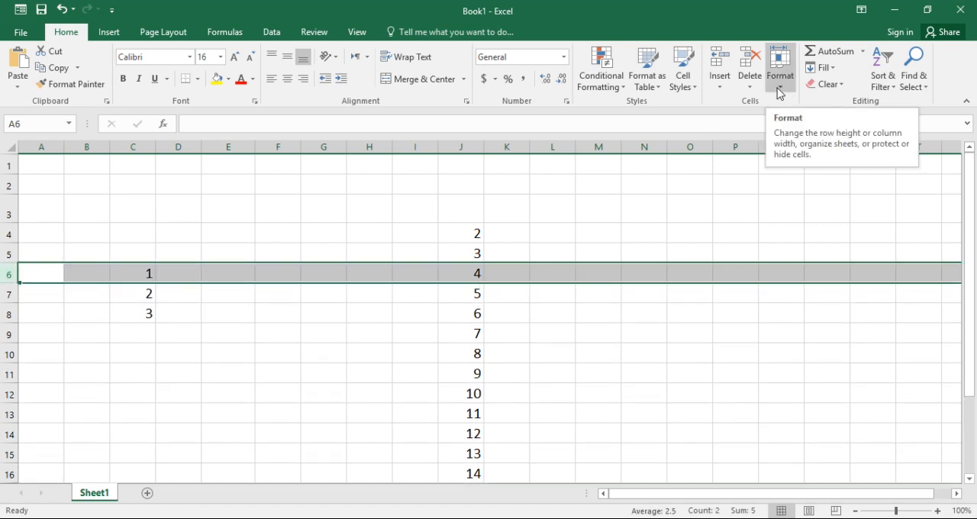
pyautogui.click(649, 341)
# Rename Sheet1 as "MKM record"
pyautogui.click(781, 86)
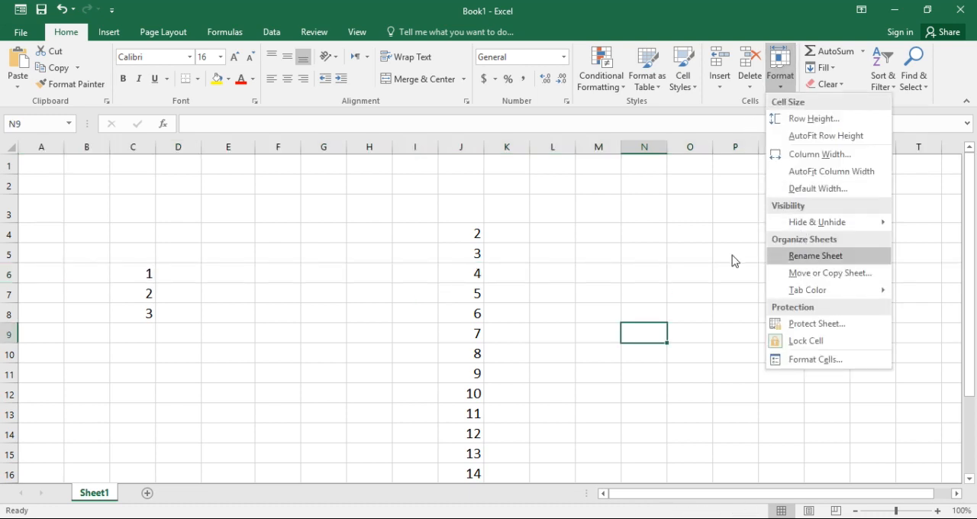
pyautogui.moveTo(811, 220)
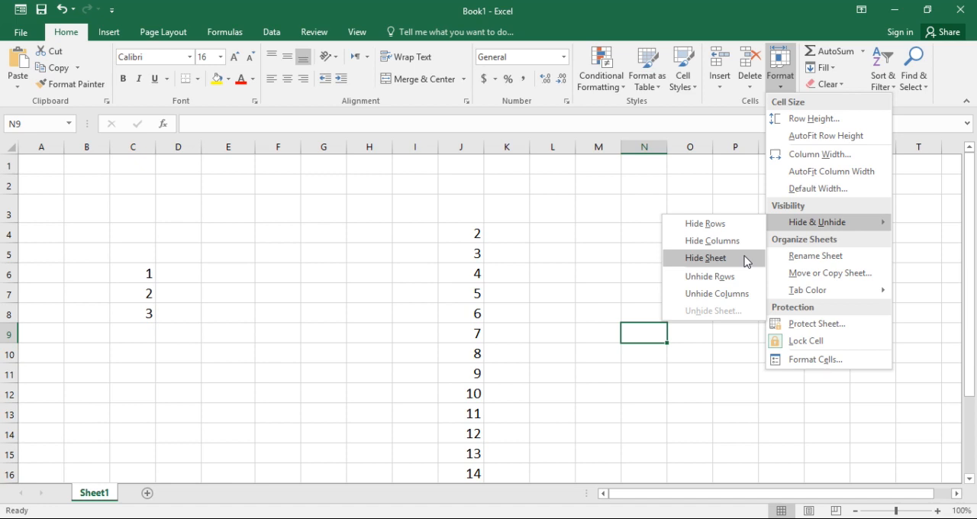
pyautogui.click(789, 256)
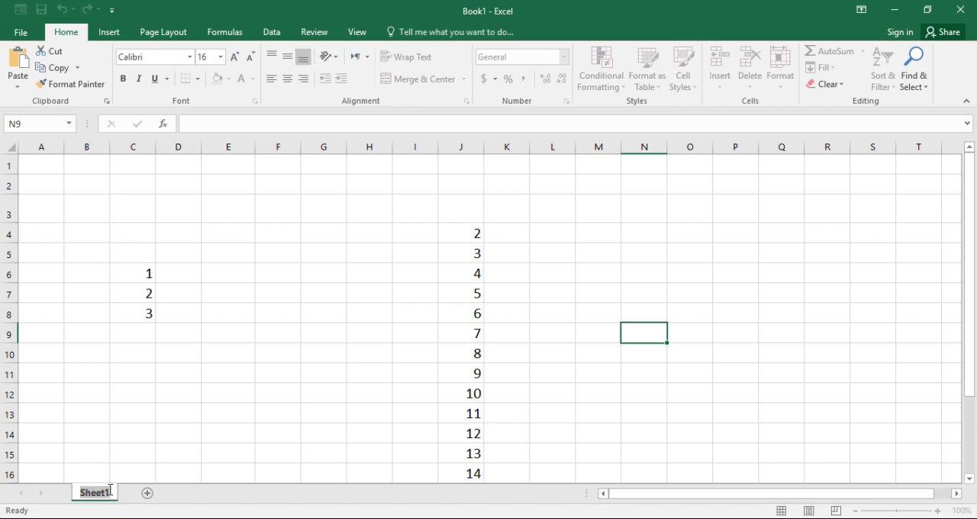
pyautogui.write('MKM')
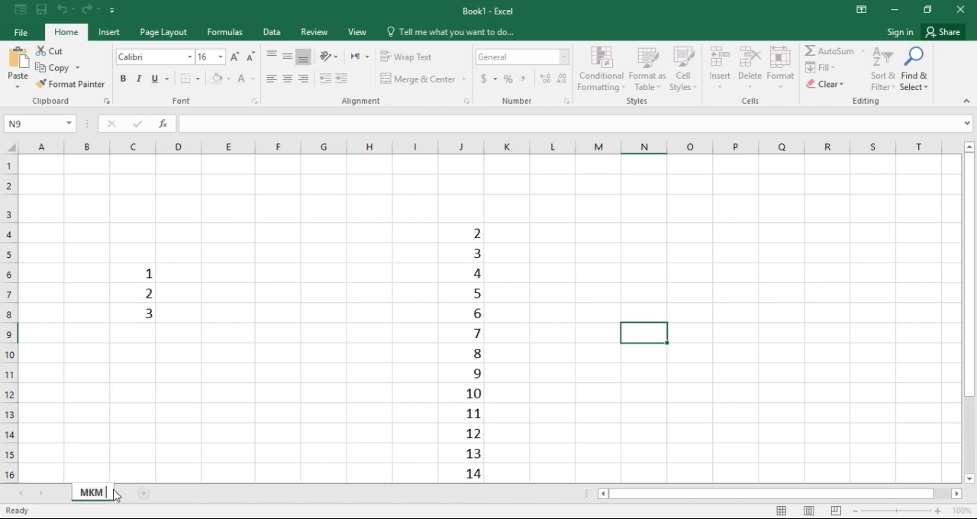
pyautogui.write(' record')
pyautogui.click(265, 432)
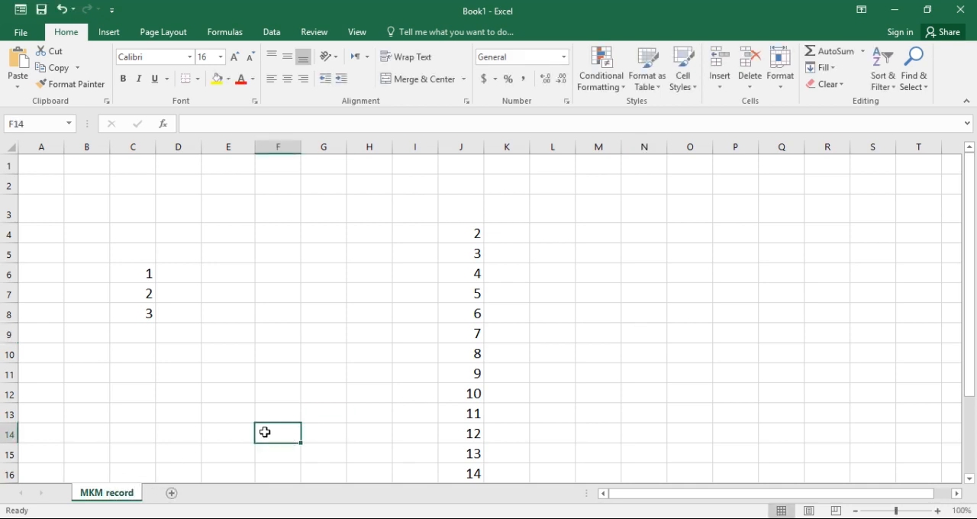
# Try reopening the MKM record sheet's name for editing twice from its tab, leaving both edits without entering a new name
pyautogui.click(152, 431)
pyautogui.doubleClick(113, 498)
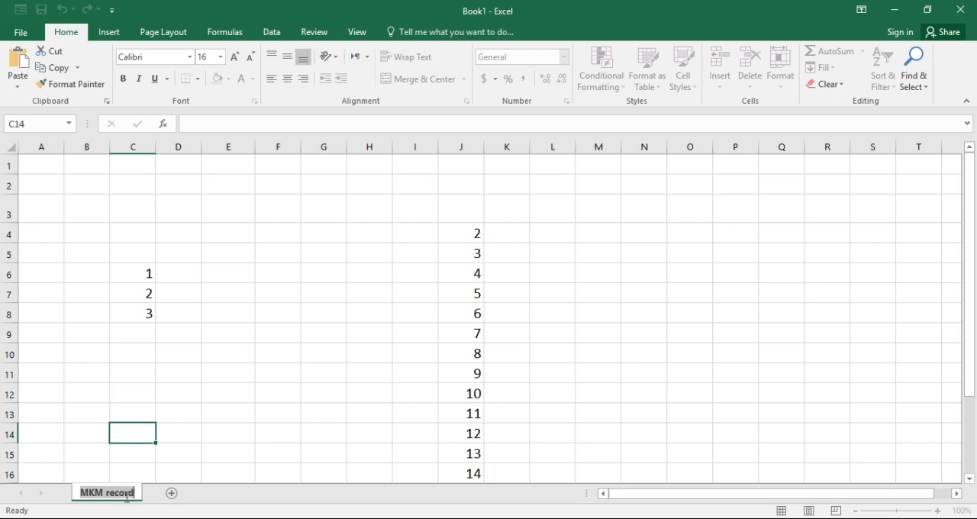
pyautogui.click(195, 414)
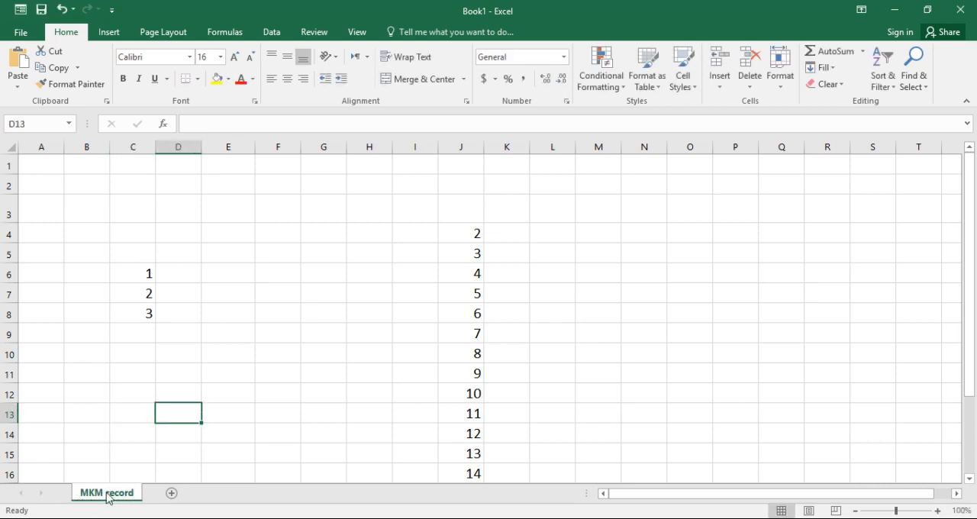
pyautogui.rightClick(186, 458)
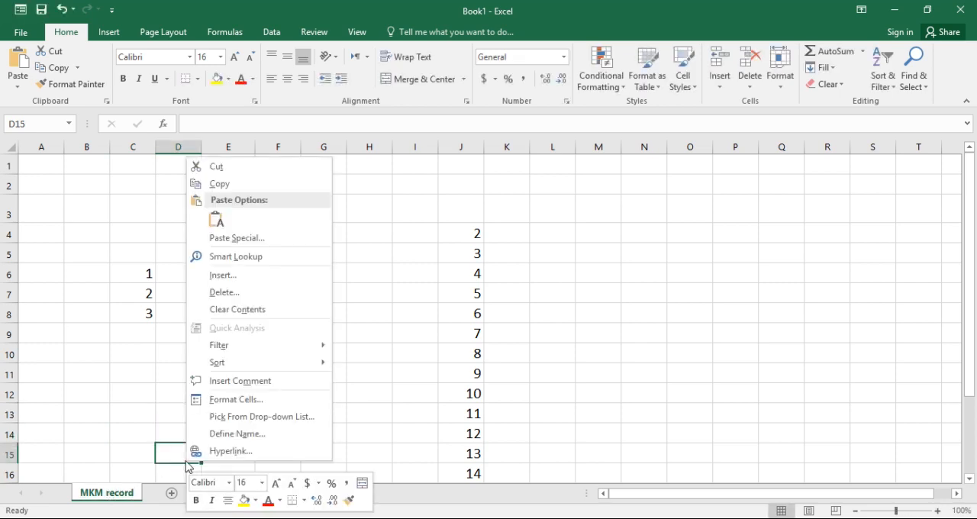
pyautogui.click(345, 315)
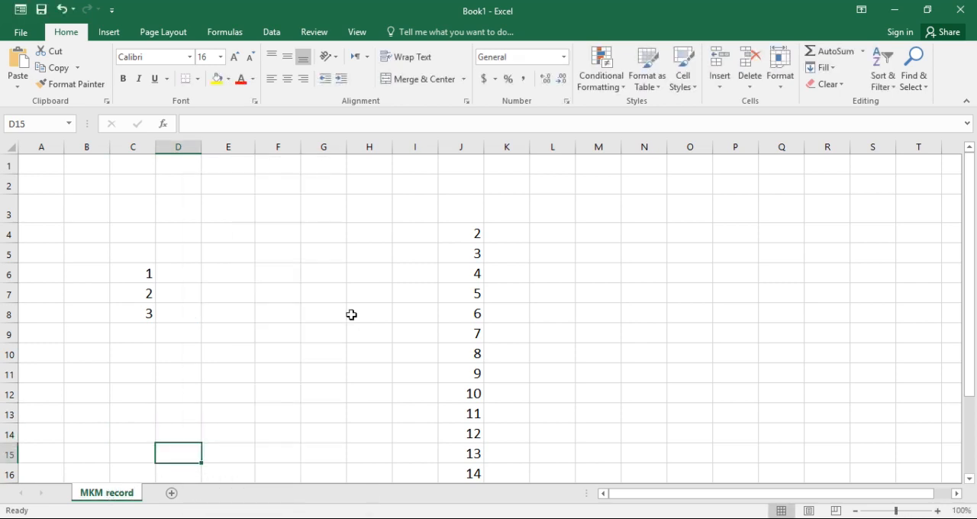
pyautogui.click(345, 315)
pyautogui.click(180, 398)
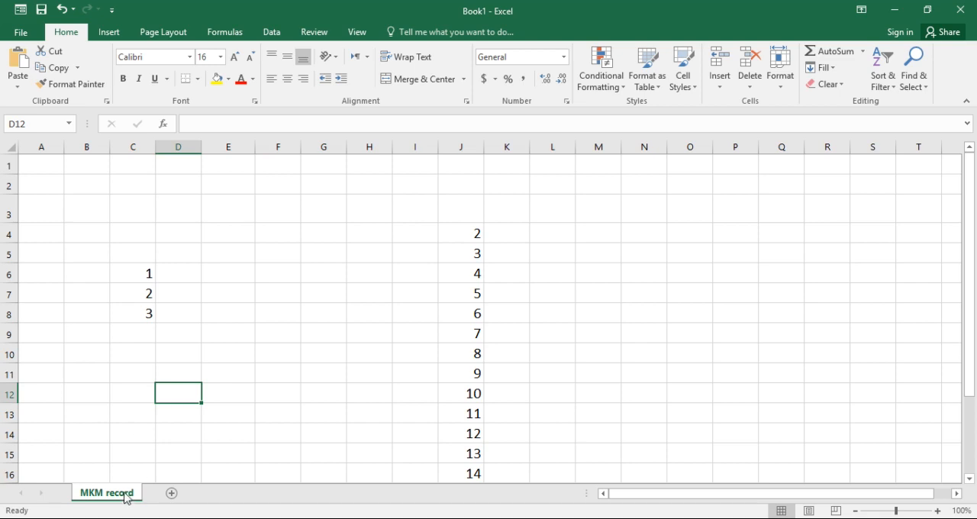
pyautogui.rightClick(127, 496)
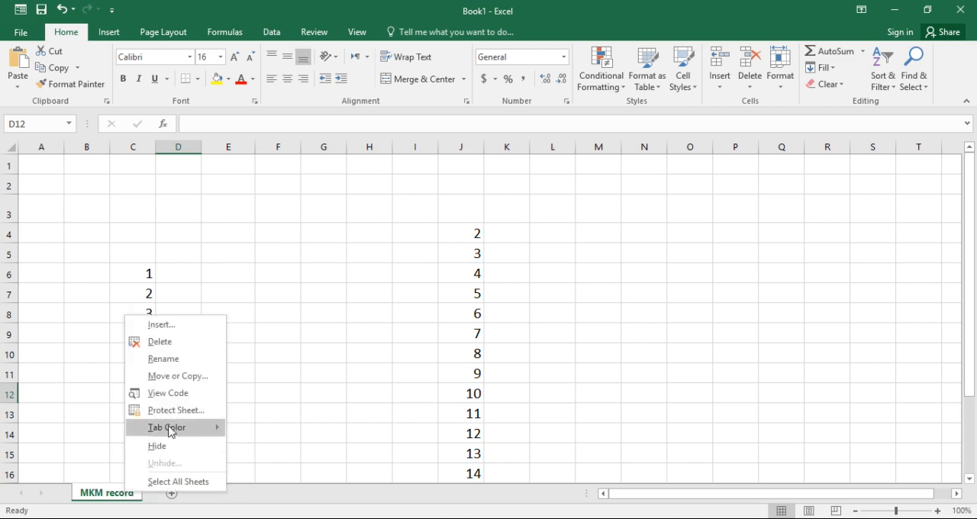
pyautogui.click(179, 363)
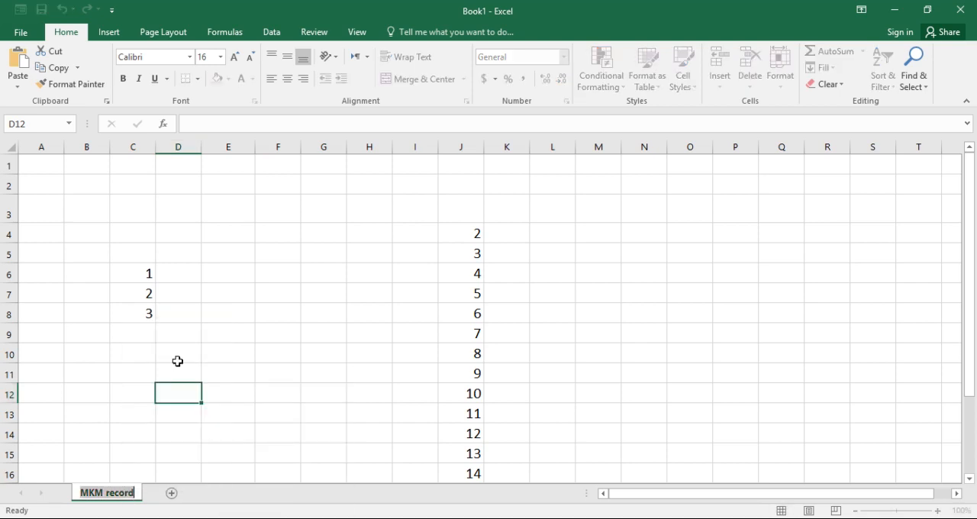
pyautogui.click(397, 288)
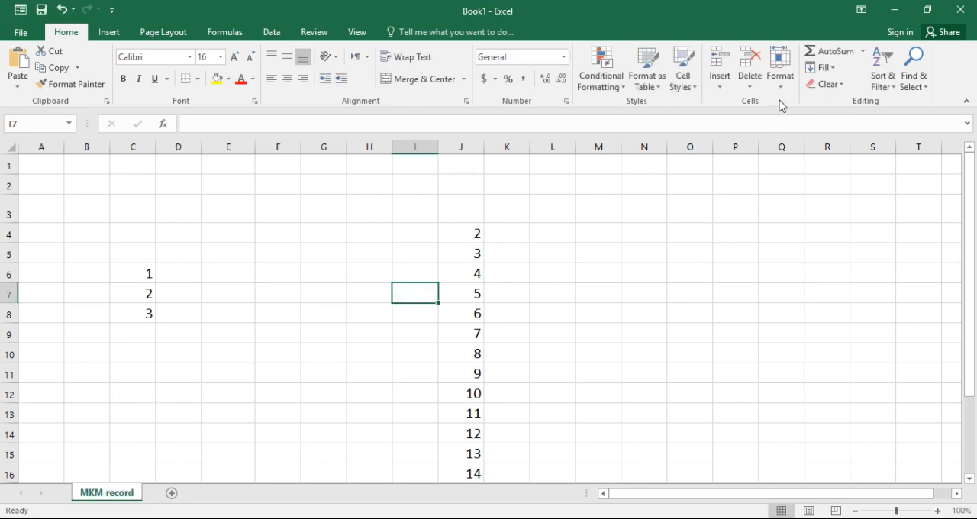
# Try moving the MKM record sheet within Book1, before MKM record, without creating a copy
pyautogui.click(780, 76)
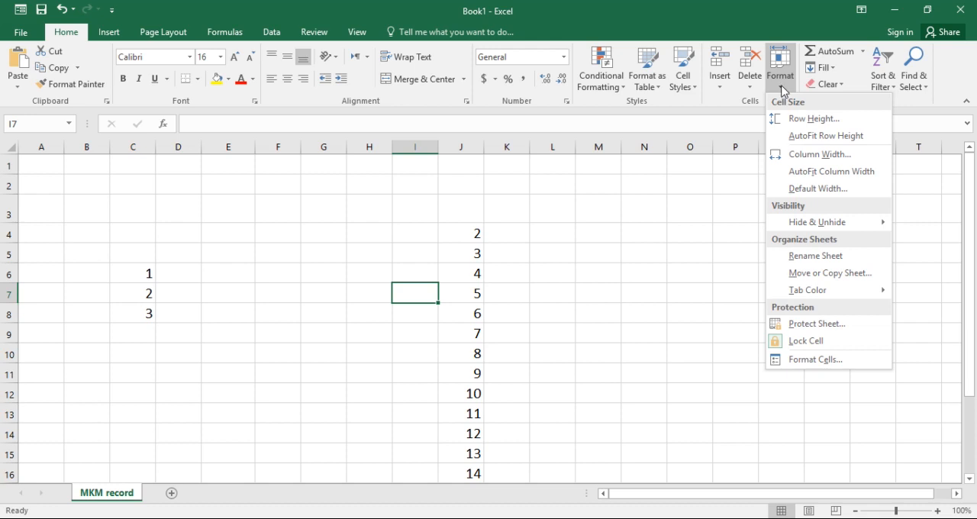
pyautogui.click(844, 278)
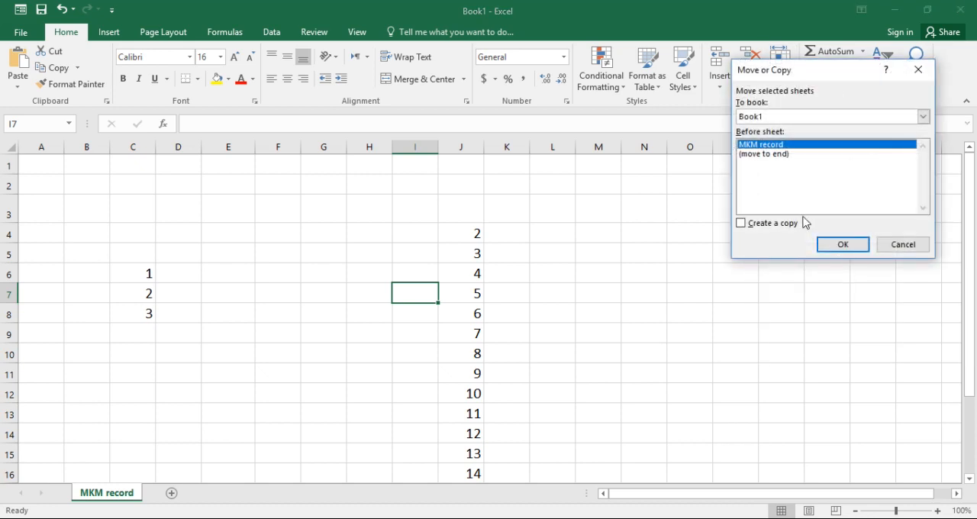
pyautogui.click(844, 245)
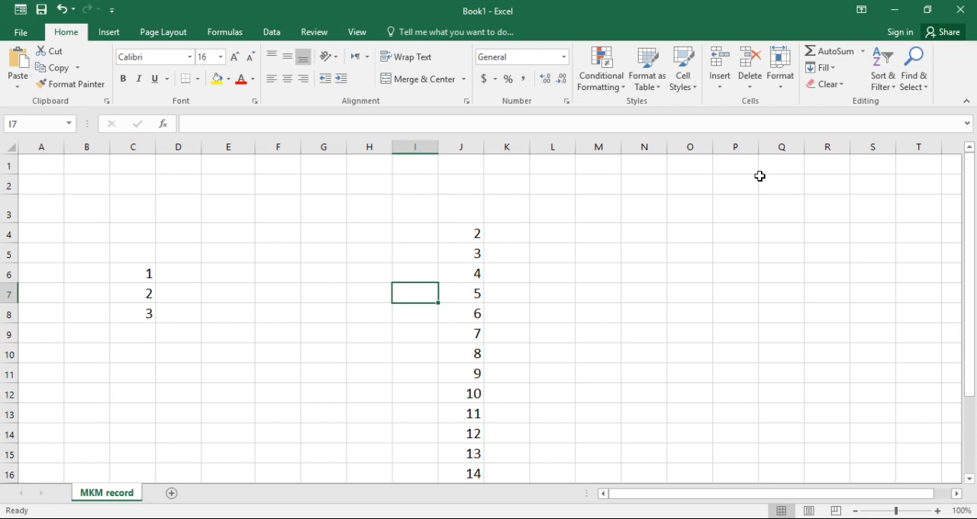
# Create a copy of the MKM record sheet in Book1, placed before the original MKM record sheet
pyautogui.click(781, 77)
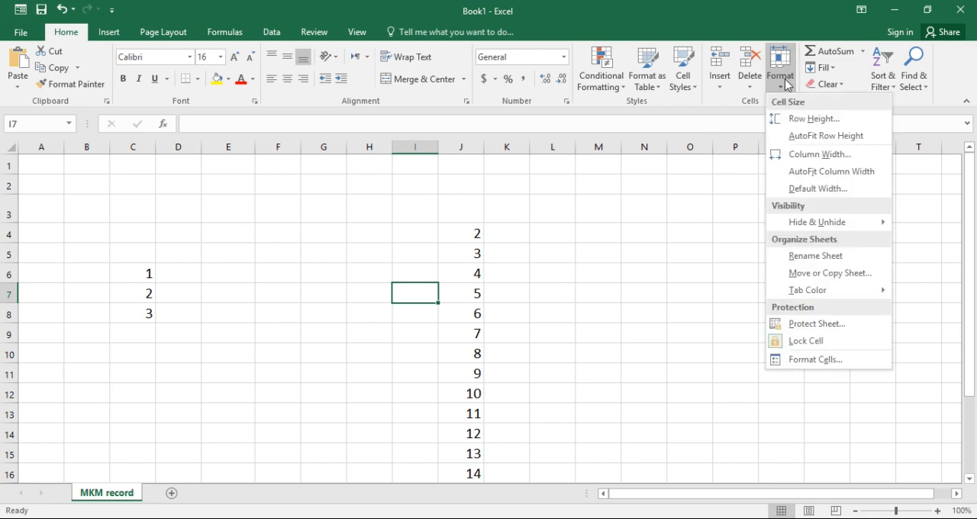
pyautogui.click(817, 275)
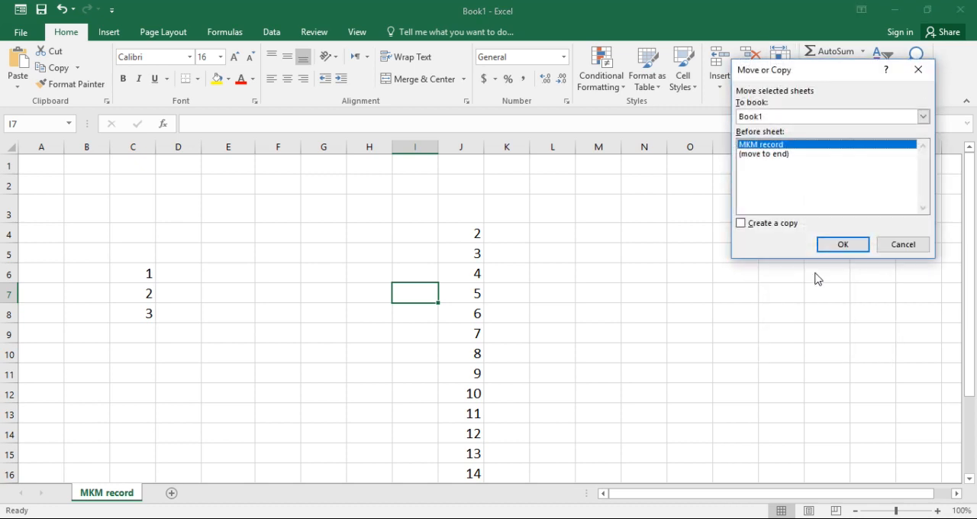
pyautogui.click(745, 225)
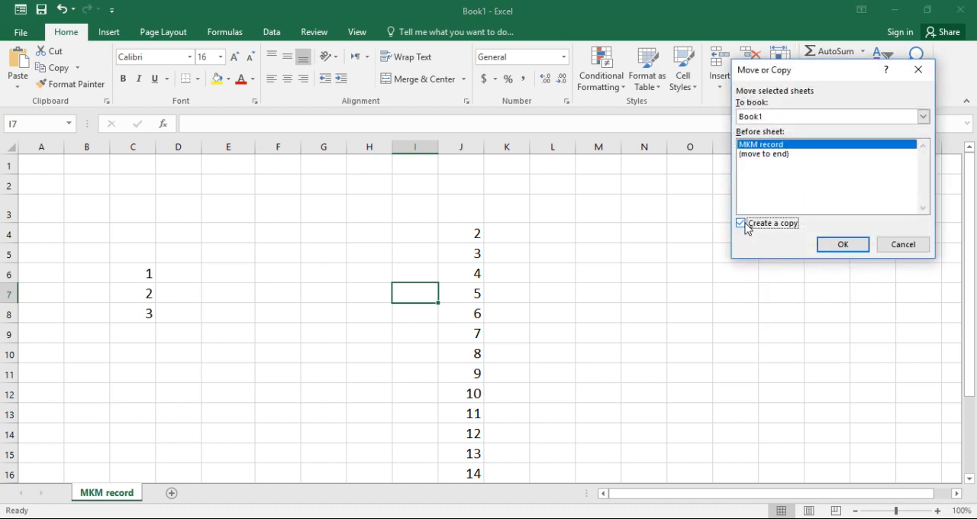
pyautogui.click(840, 245)
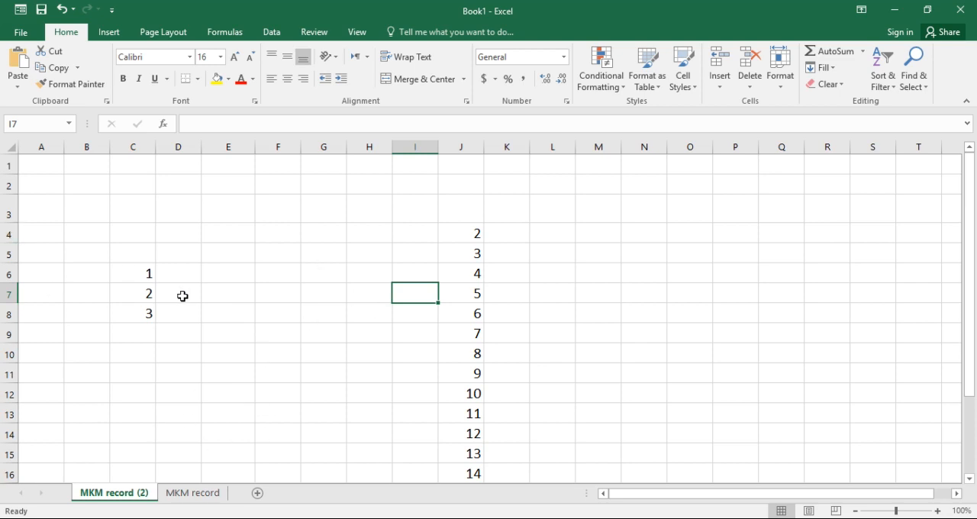
# Select all the cells of the copied sheet, MKM record (2), starting from cell E7
pyautogui.hotkey('ctrl', 'a')
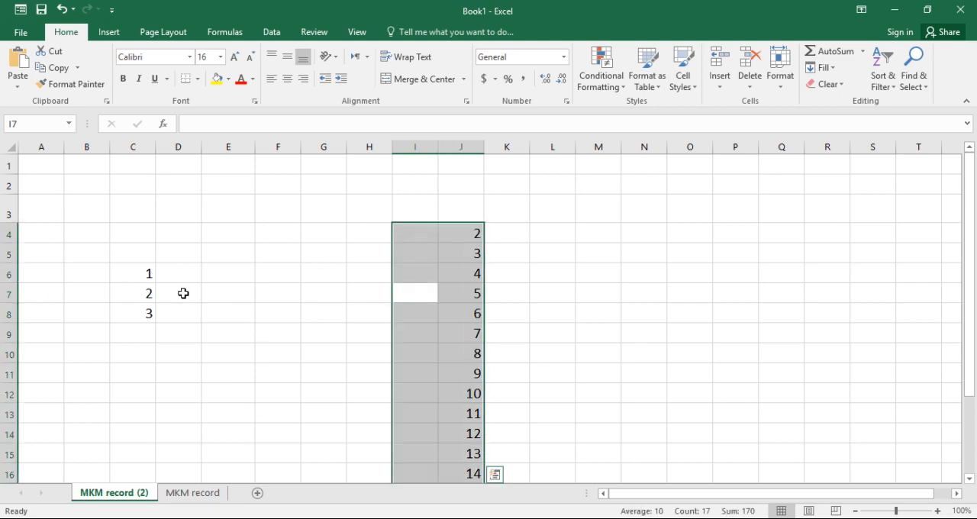
pyautogui.click(210, 299)
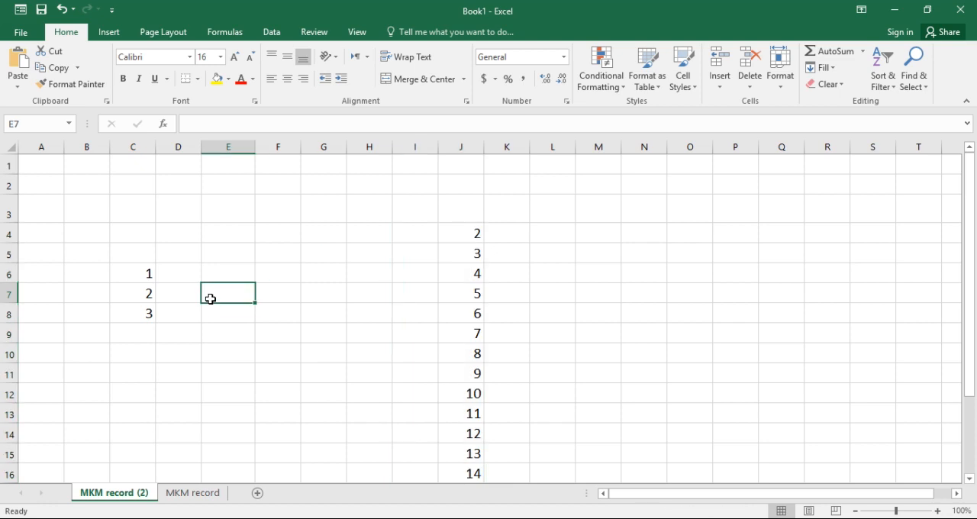
pyautogui.hotkey('ctrl', 'a')
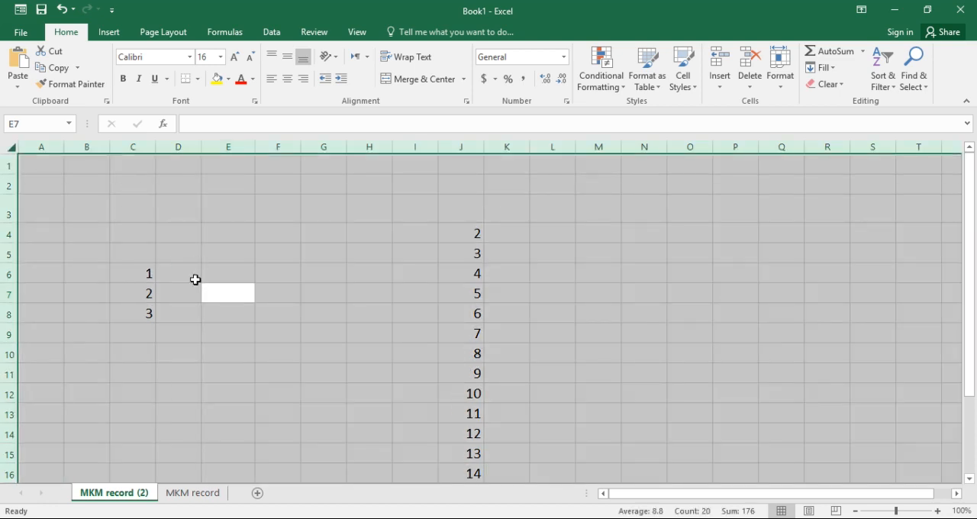
# Insert a blank sheet after MKM record (2), and undo the unhiding of row 6 on the MKM record sheet
pyautogui.click(257, 494)
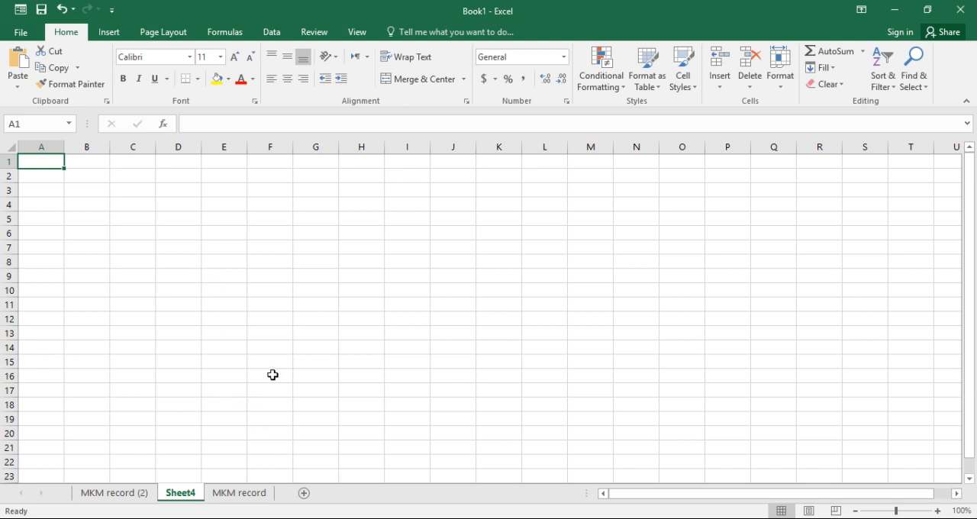
pyautogui.hotkey('ctrl', 'pagedown')
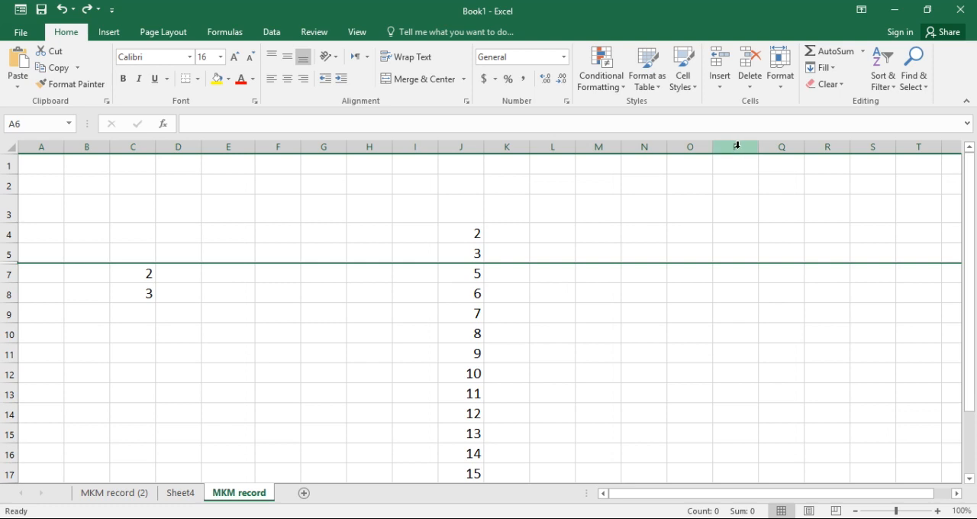
# Examine the theme and standard colours offered for the MKM record sheet's tab, without applying one
pyautogui.click(784, 94)
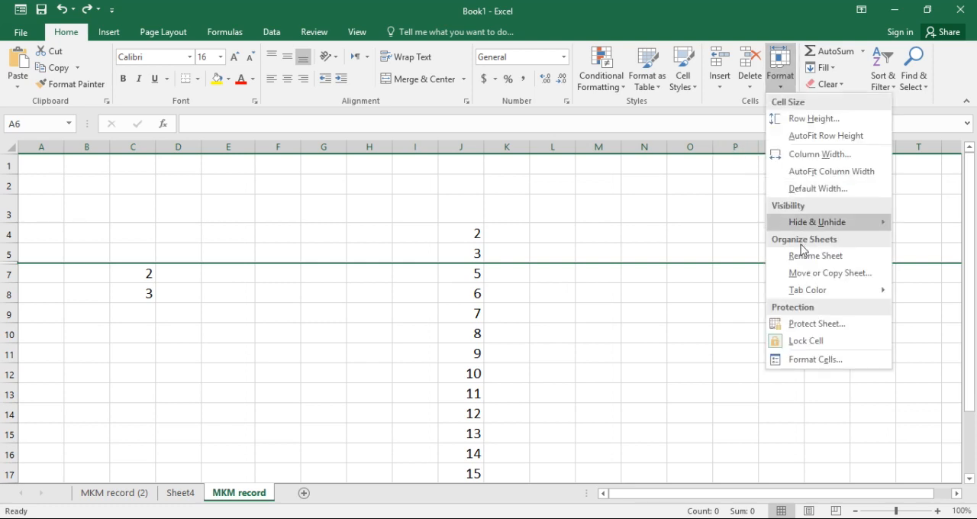
pyautogui.moveTo(817, 295)
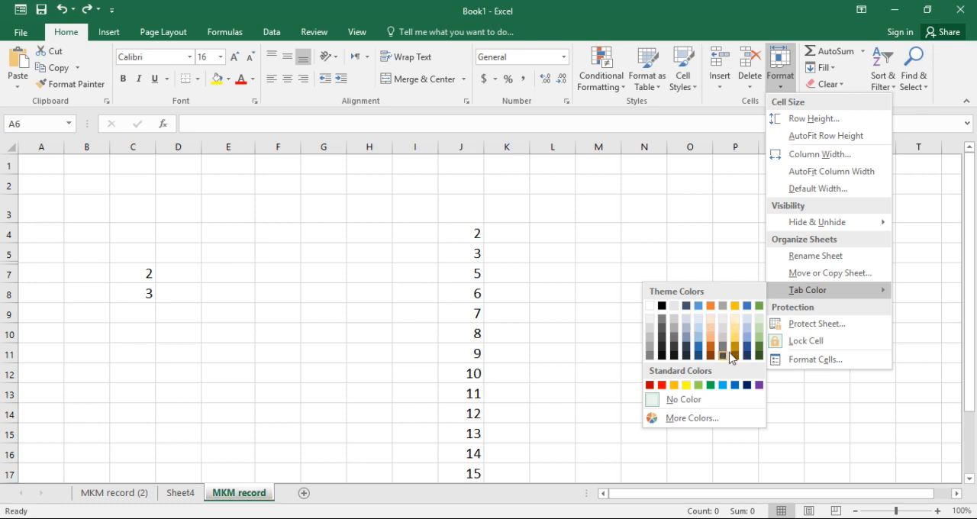
pyautogui.press('Escape')
pyautogui.press('Escape')
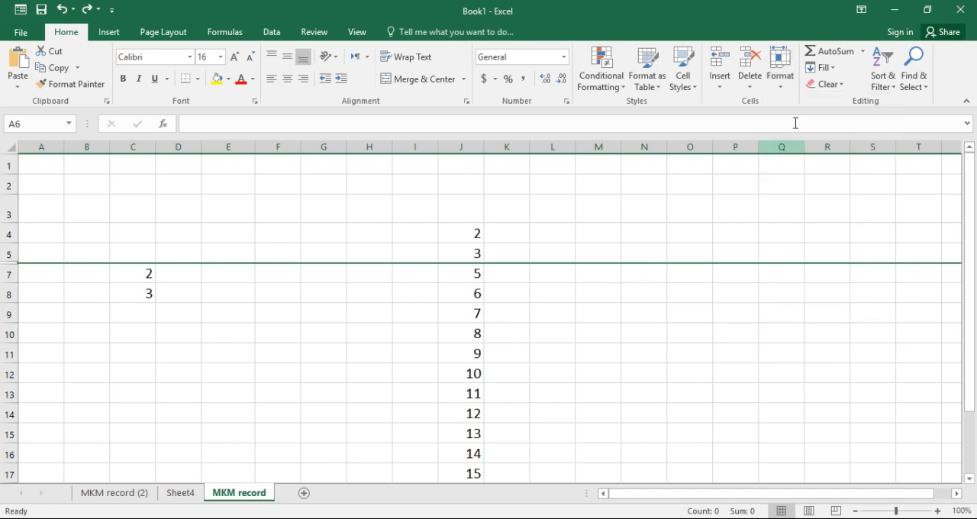
# Try setting up protection for the MKM record sheet with selecting locked and unlocked cells disallowed, and cancel it
pyautogui.click(780, 90)
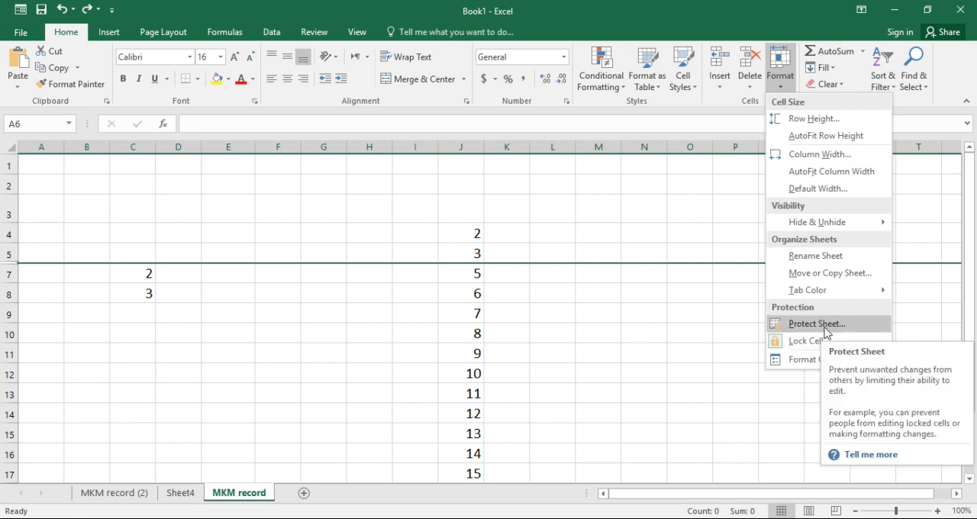
pyautogui.click(511, 372)
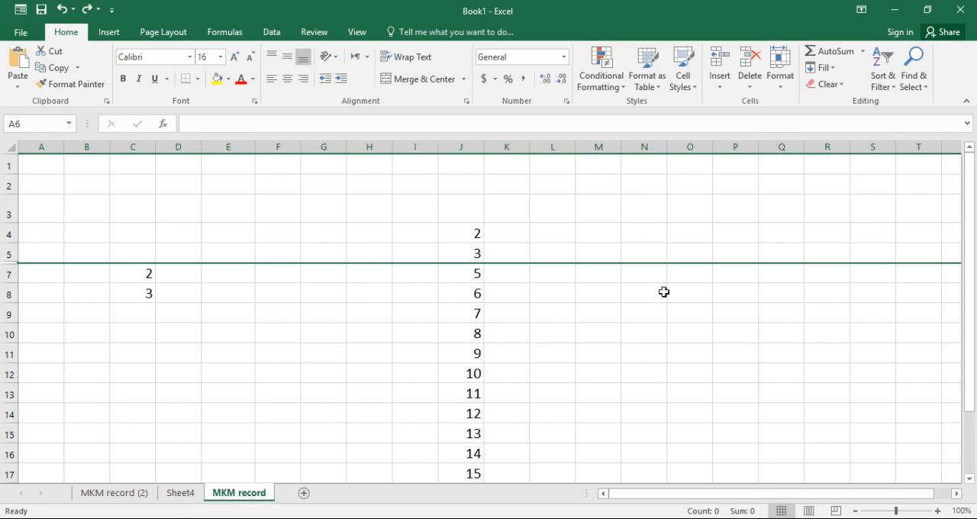
pyautogui.click(779, 90)
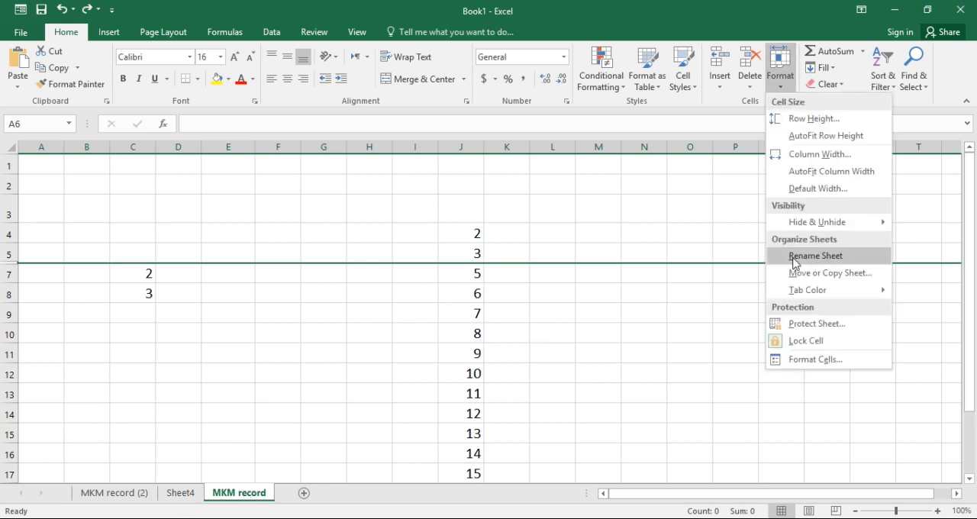
pyautogui.click(822, 326)
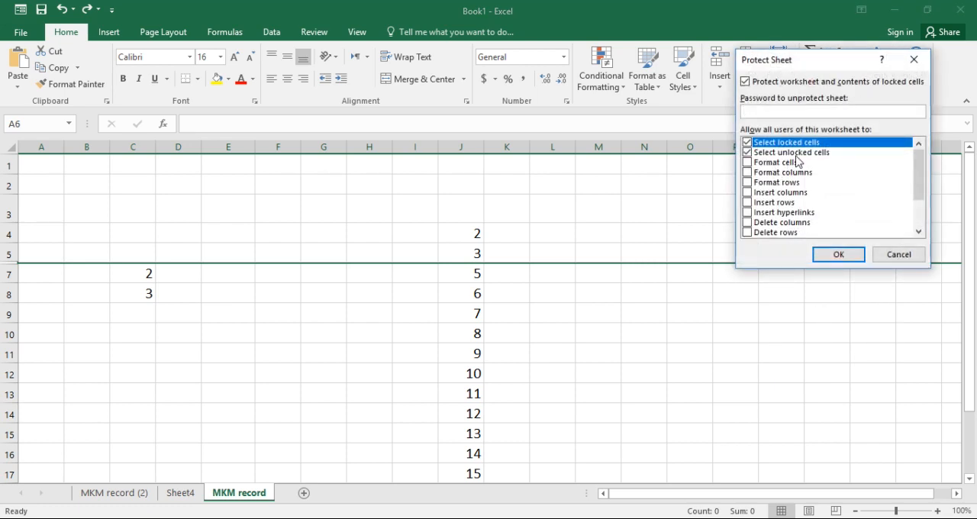
pyautogui.click(747, 152)
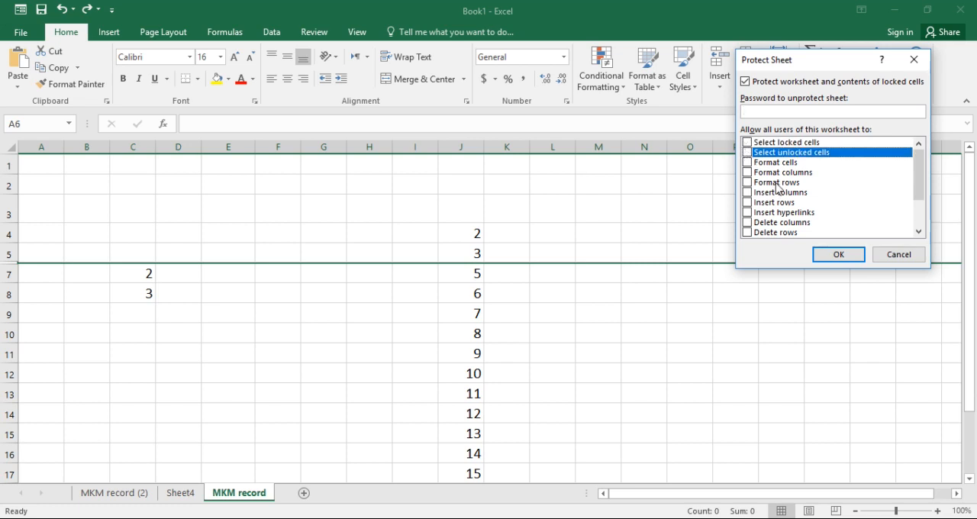
pyautogui.click(887, 254)
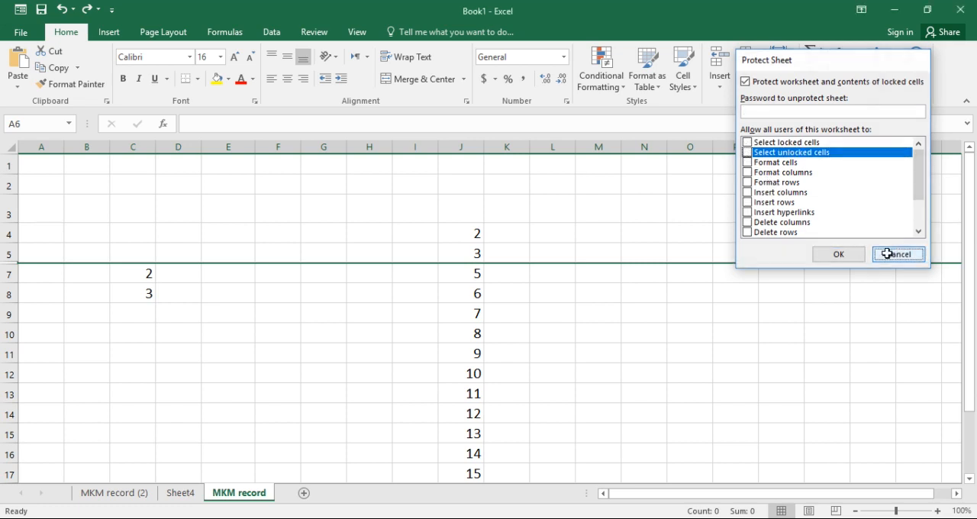
# Select cells A7 to J12 and protect the MKM record sheet with a password, allowing locked and unlocked cells to be selected
pyautogui.moveTo(25, 272); pyautogui.dragTo(476, 375)
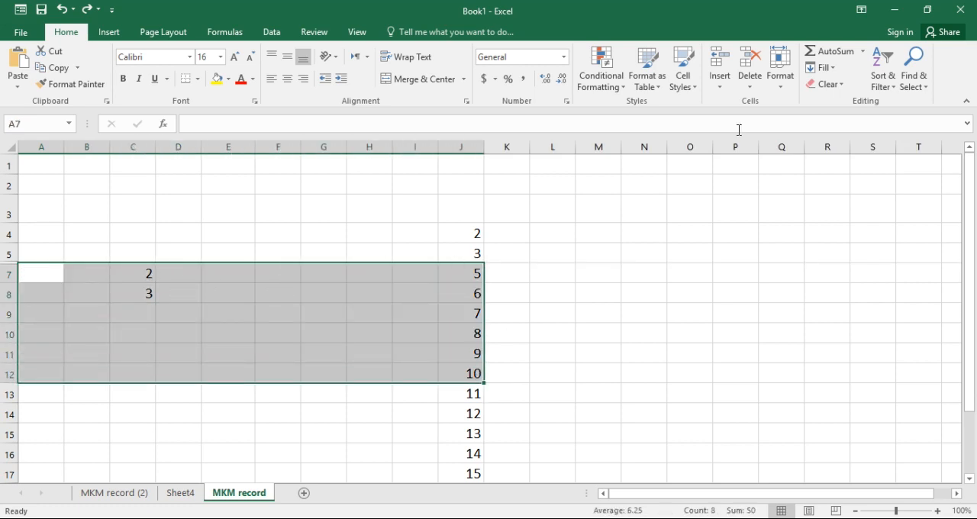
pyautogui.click(786, 84)
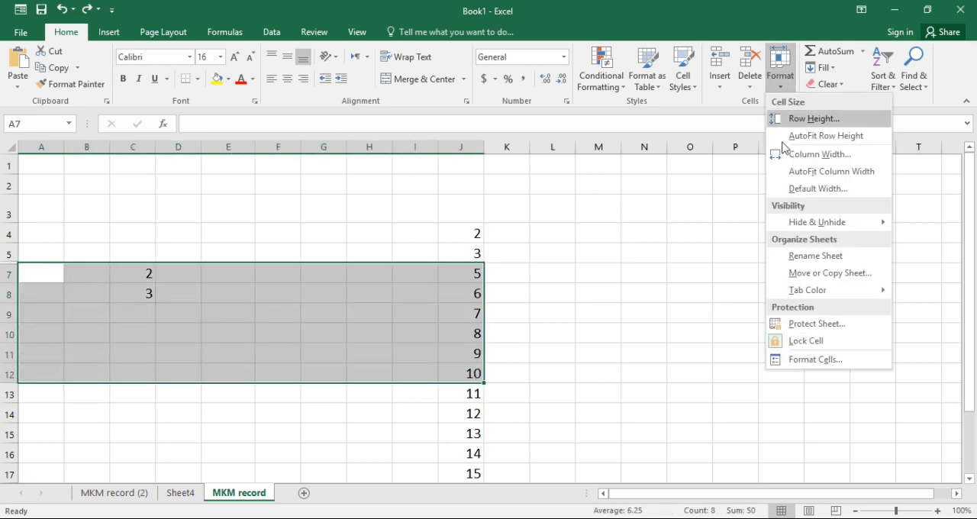
pyautogui.click(810, 325)
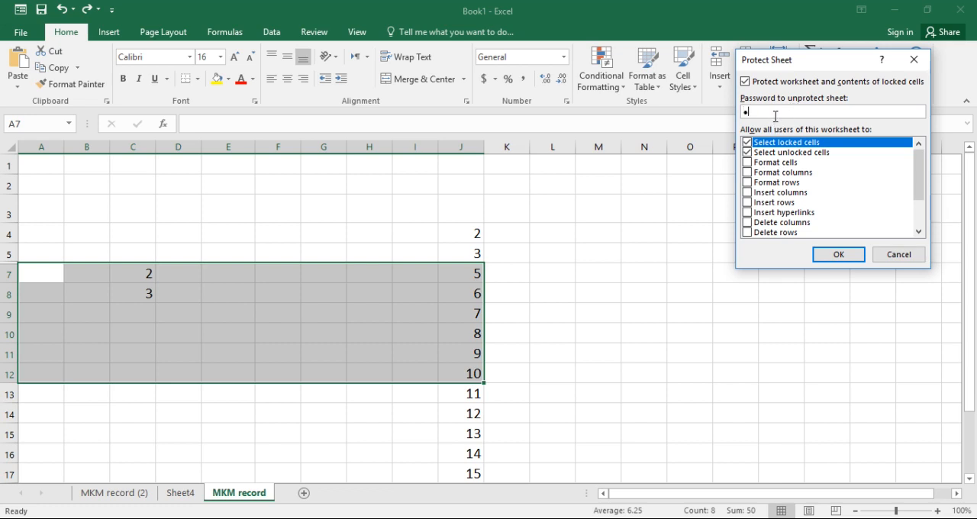
pyautogui.click(834, 256)
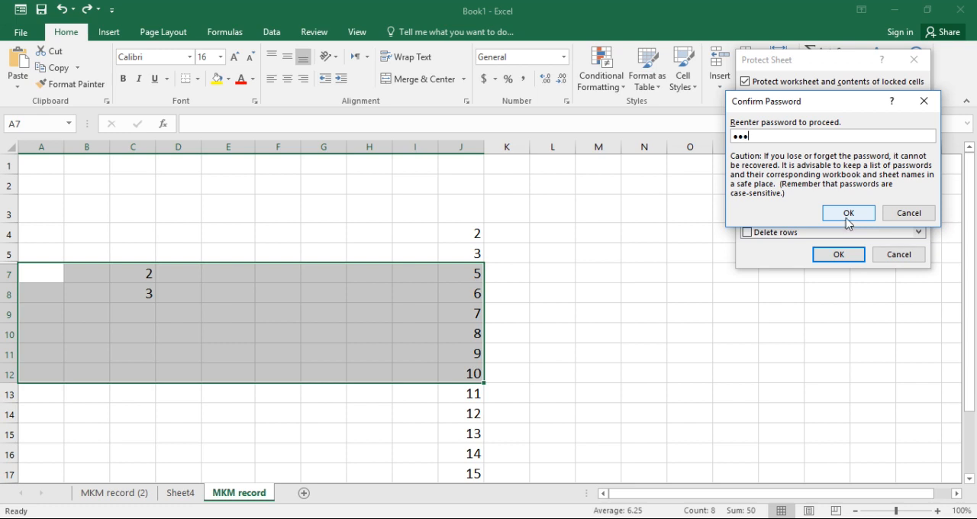
pyautogui.click(847, 217)
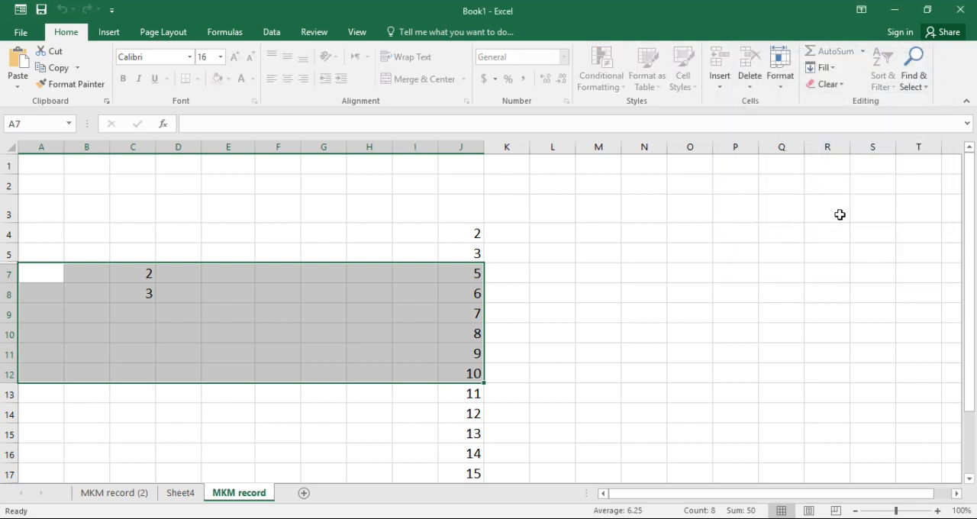
# Try to edit cell C7 on the protected MKM record sheet
pyautogui.click(693, 278)
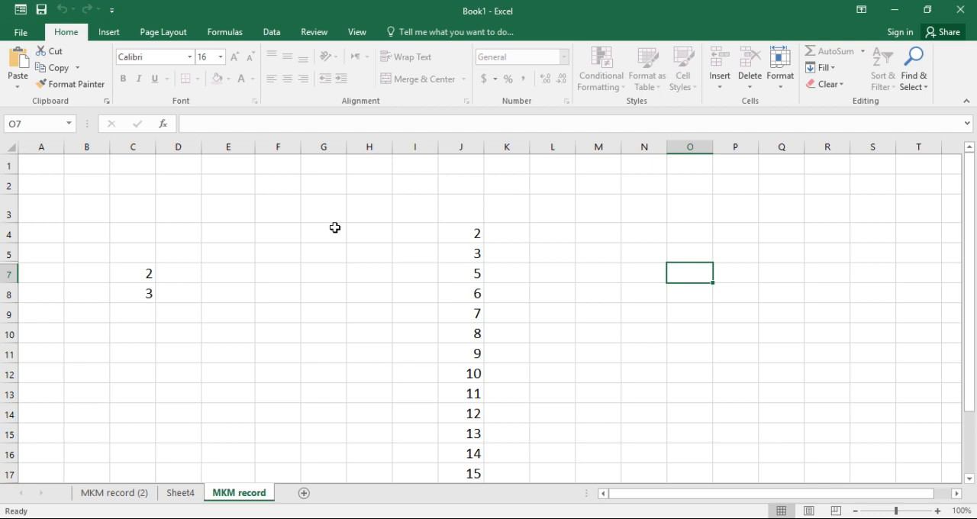
pyautogui.click(206, 298)
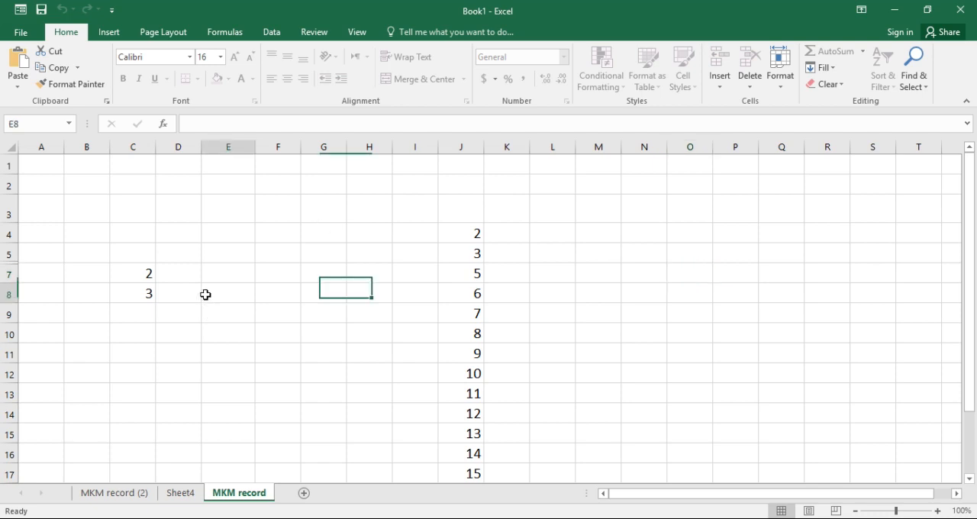
pyautogui.click(122, 272)
pyautogui.doubleClick(122, 276)
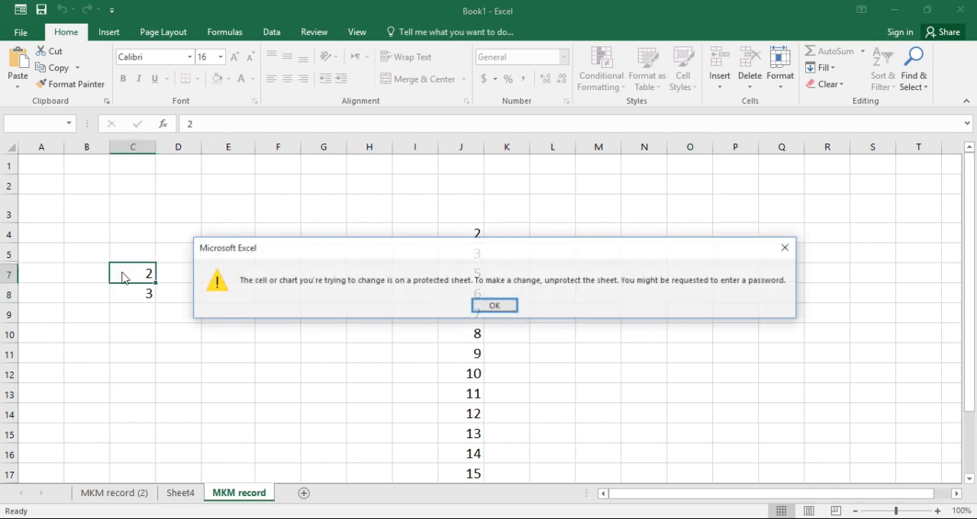
pyautogui.click(787, 249)
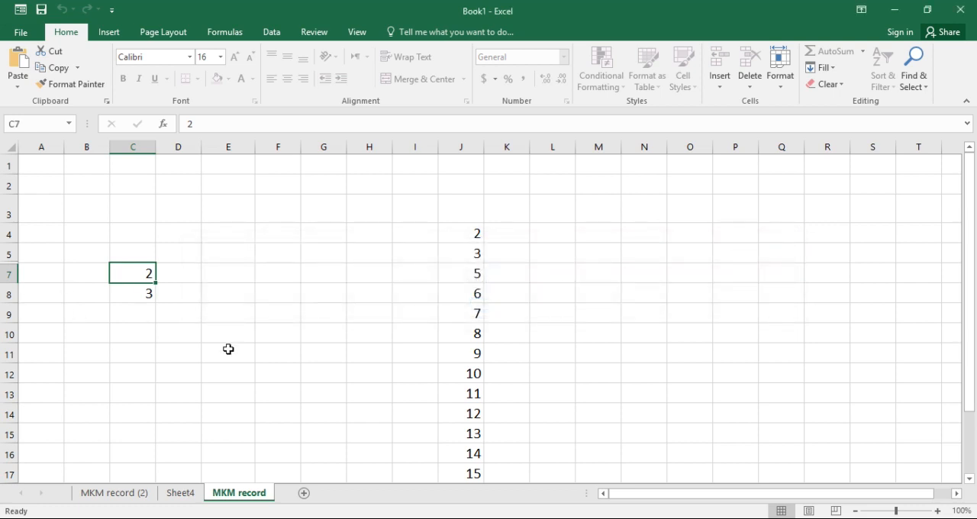
# Unprotect the MKM record sheet by entering its protection password
pyautogui.click(782, 87)
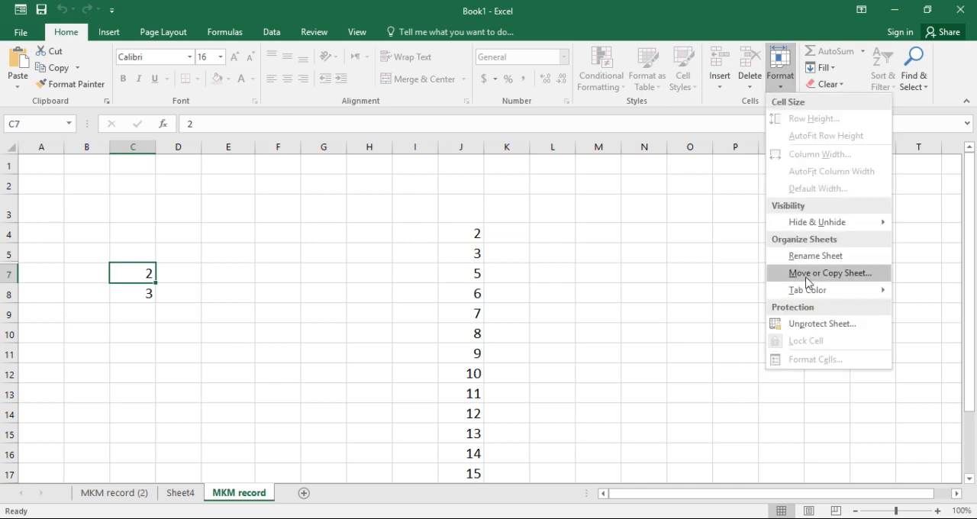
pyautogui.click(815, 326)
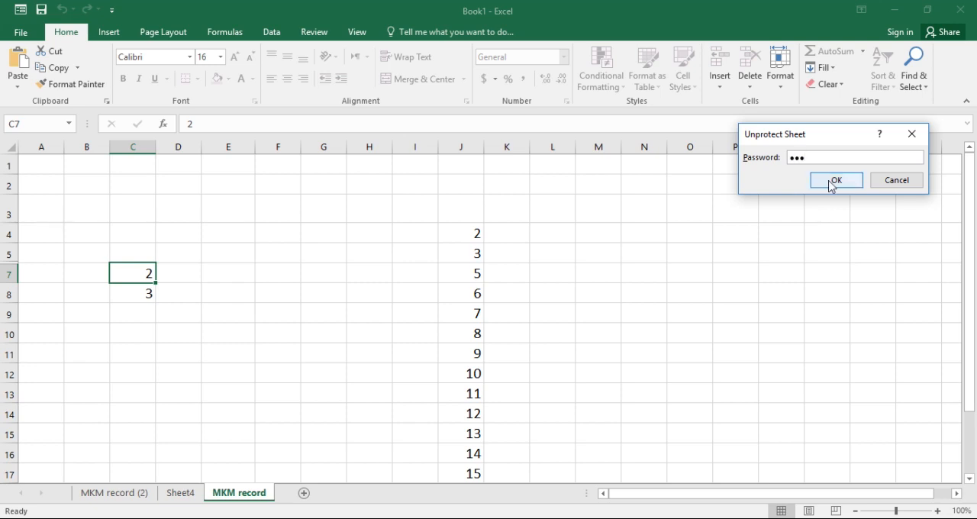
pyautogui.click(831, 183)
# Enter the text hfakskdjja in cell F11 of the MKM record sheet, and look briefly at the MKM record (2) sheet
pyautogui.click(291, 356)
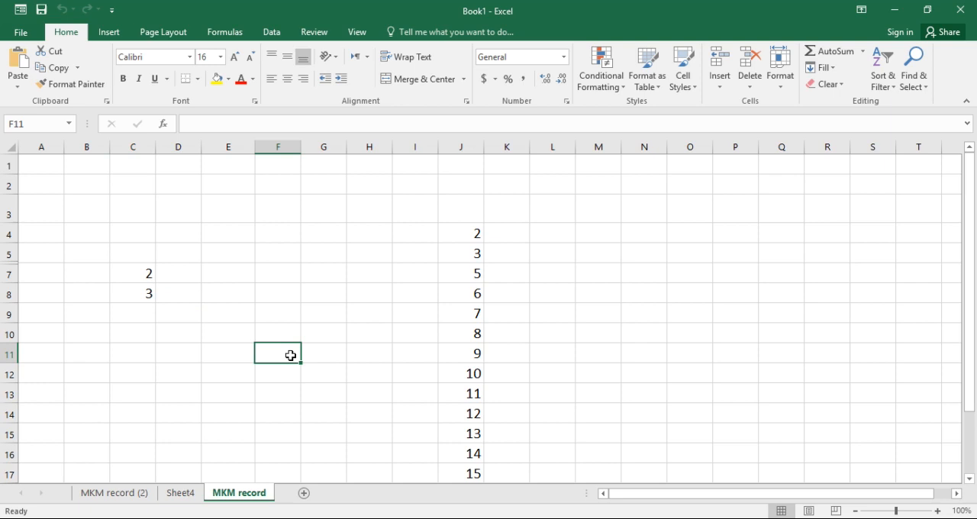
pyautogui.write('hfakskdjja')
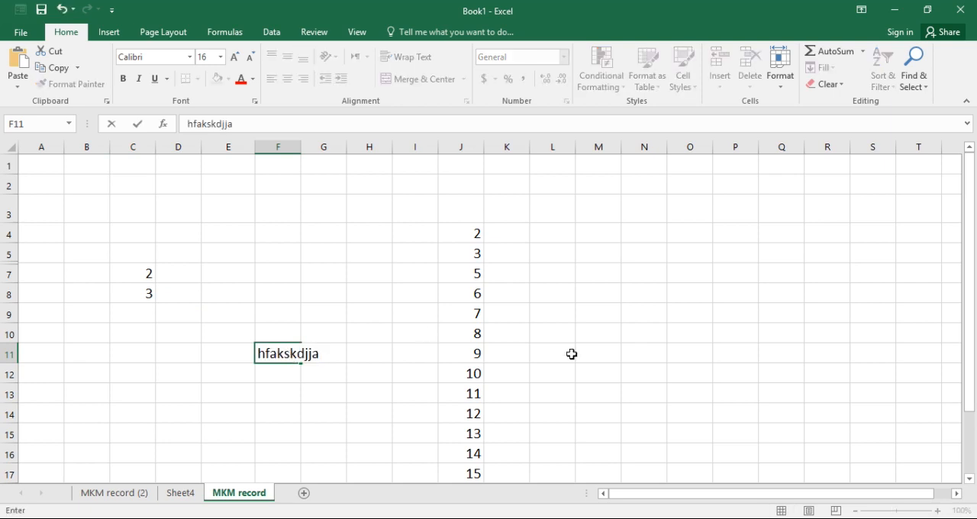
pyautogui.click(571, 354)
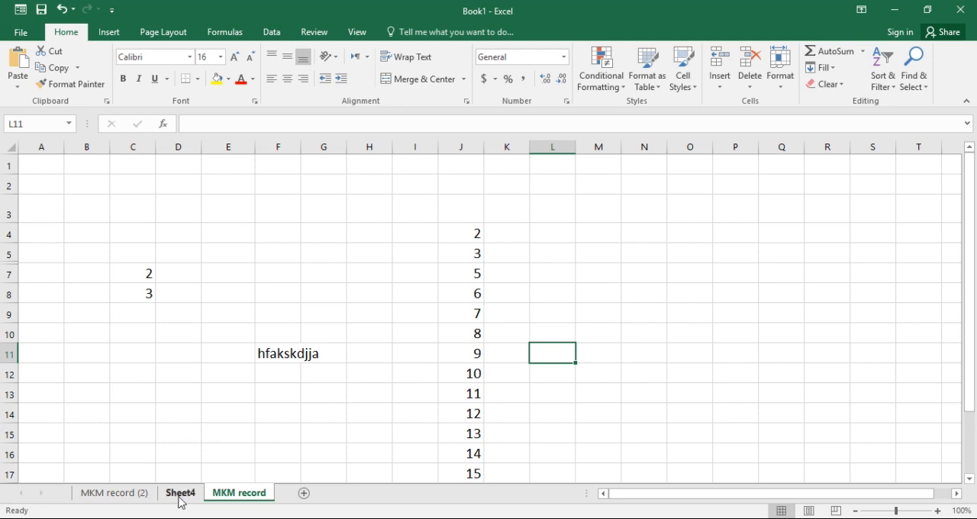
pyautogui.click(147, 493)
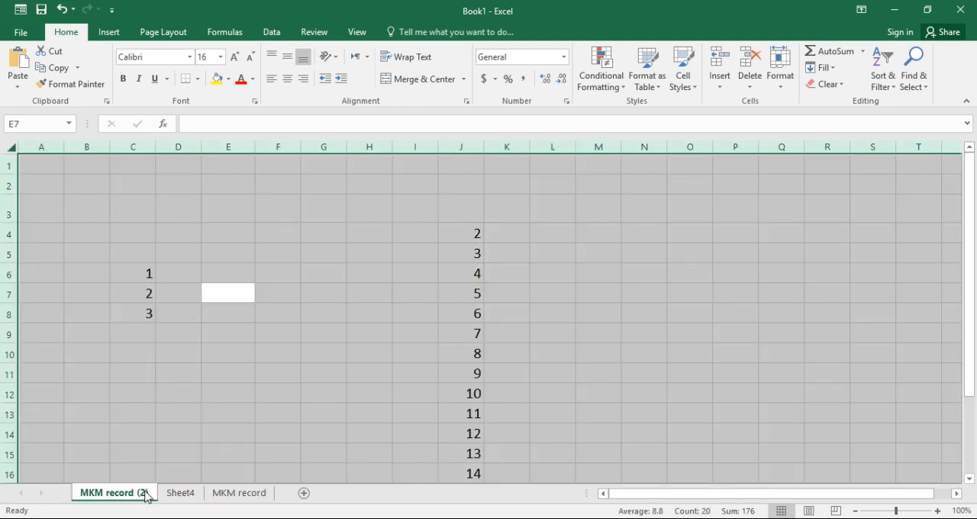
pyautogui.click(229, 495)
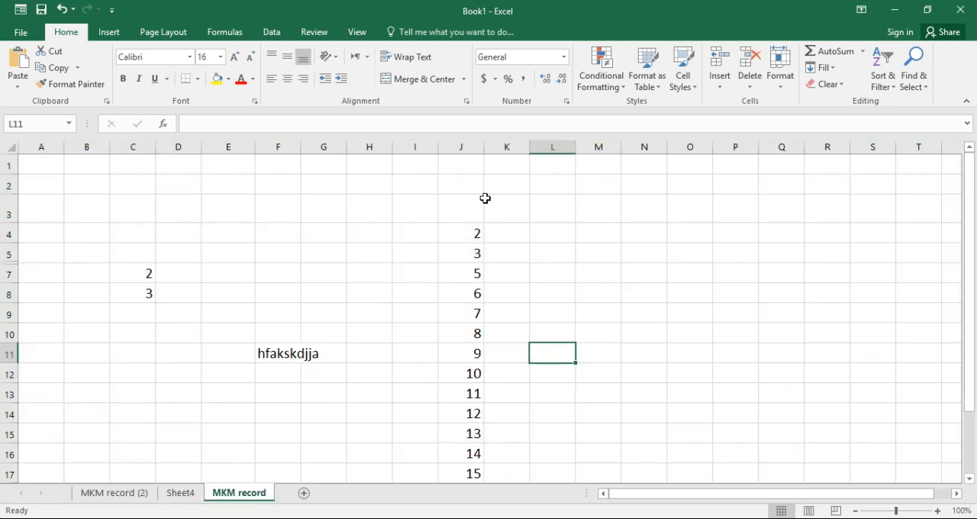
# Switch the Lock Cell setting off and back on for cells J4 to J8
pyautogui.click(779, 84)
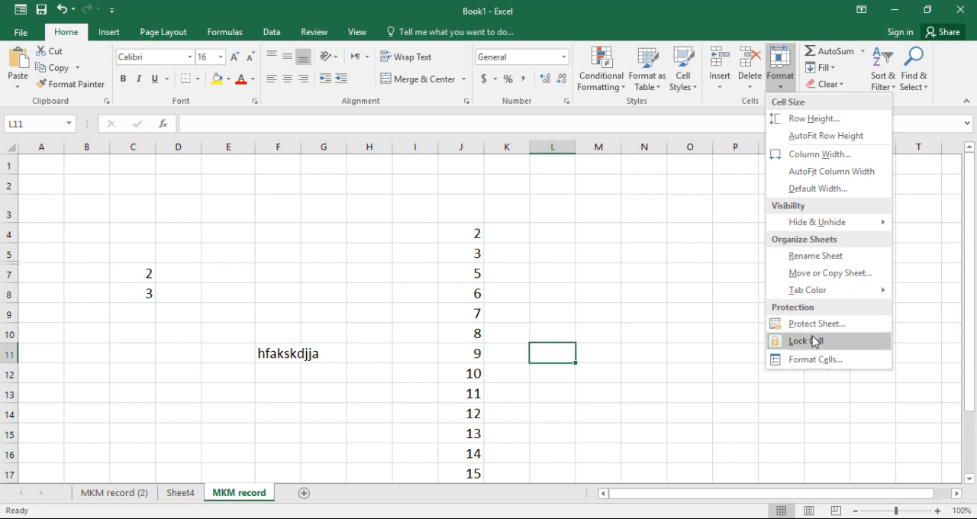
pyautogui.click(279, 359)
pyautogui.click(280, 356)
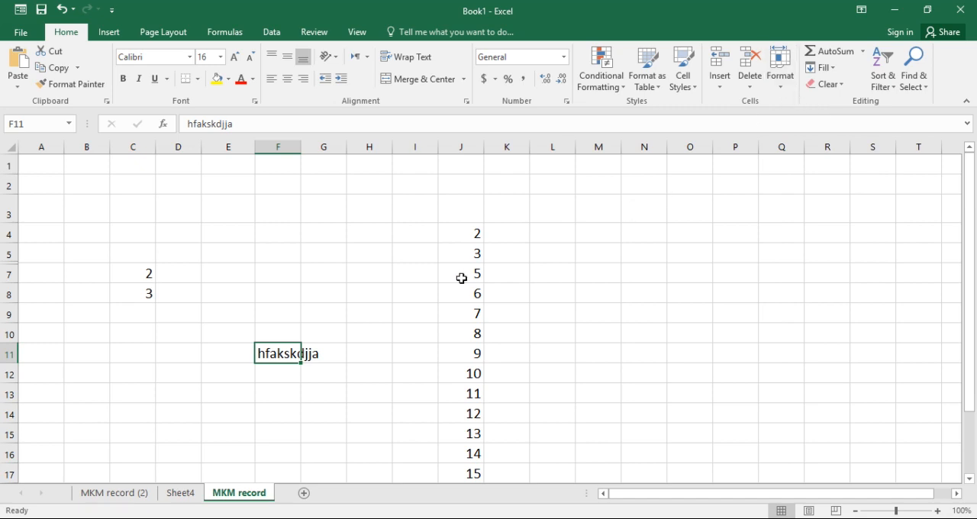
pyautogui.click(464, 239)
pyautogui.moveTo(466, 257); pyautogui.dragTo(469, 294)
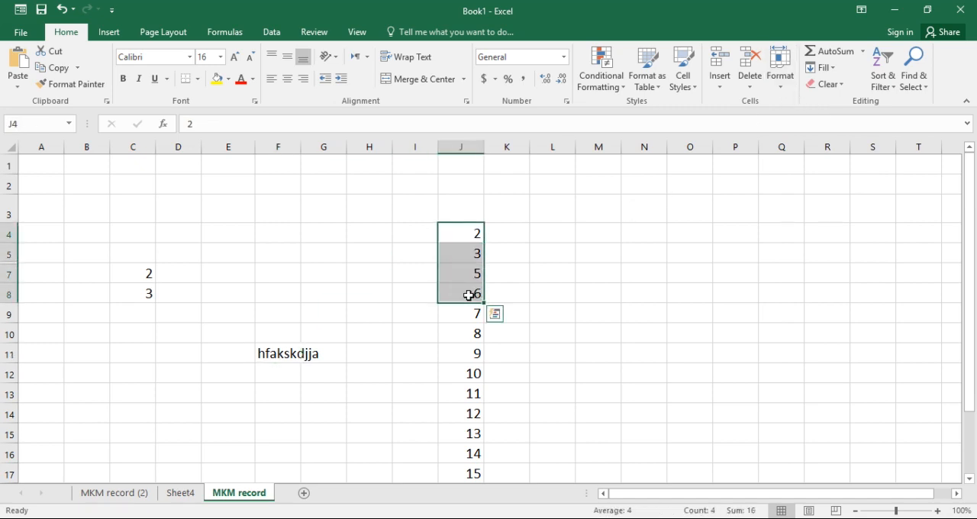
pyautogui.click(778, 92)
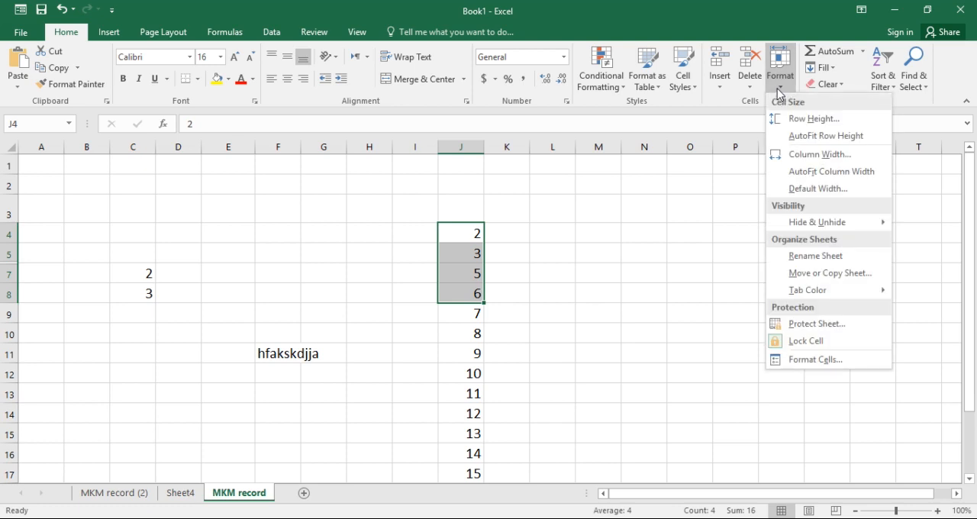
pyautogui.click(824, 335)
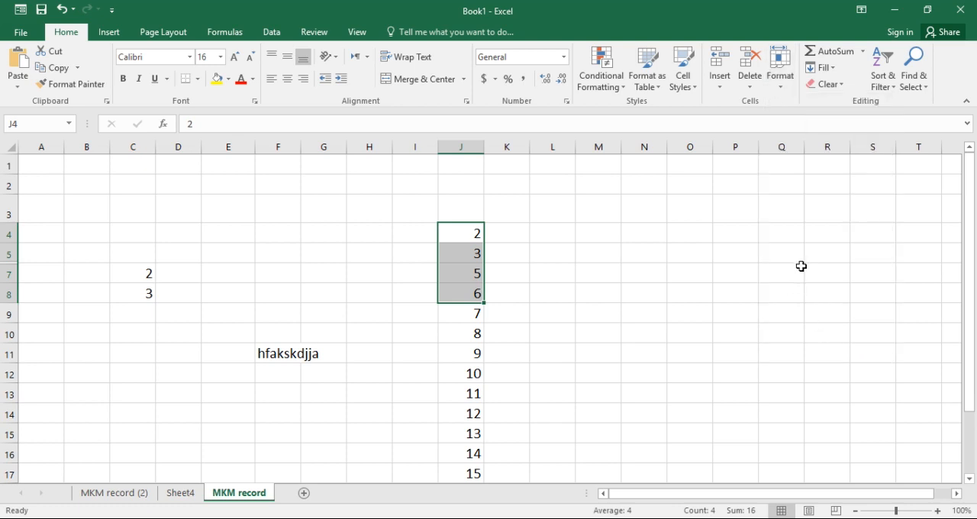
pyautogui.click(778, 90)
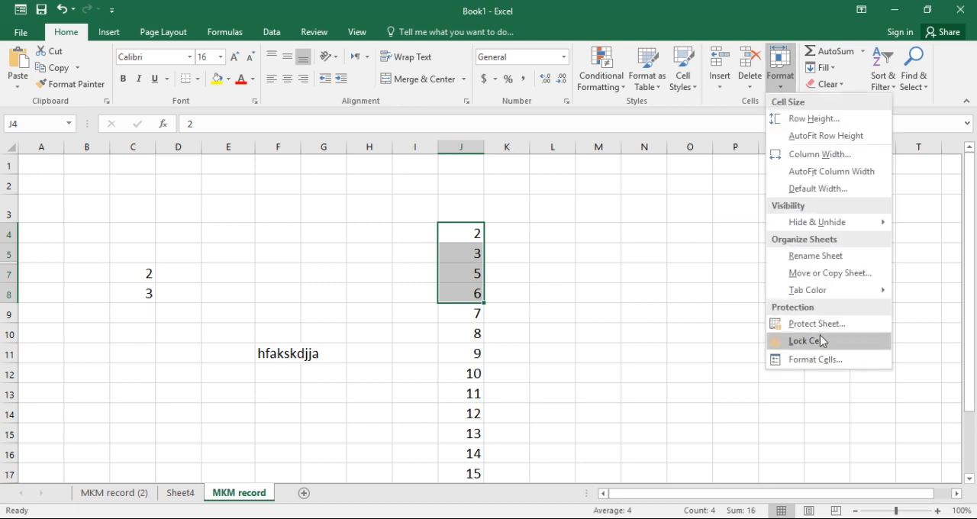
pyautogui.click(820, 336)
pyautogui.click(582, 255)
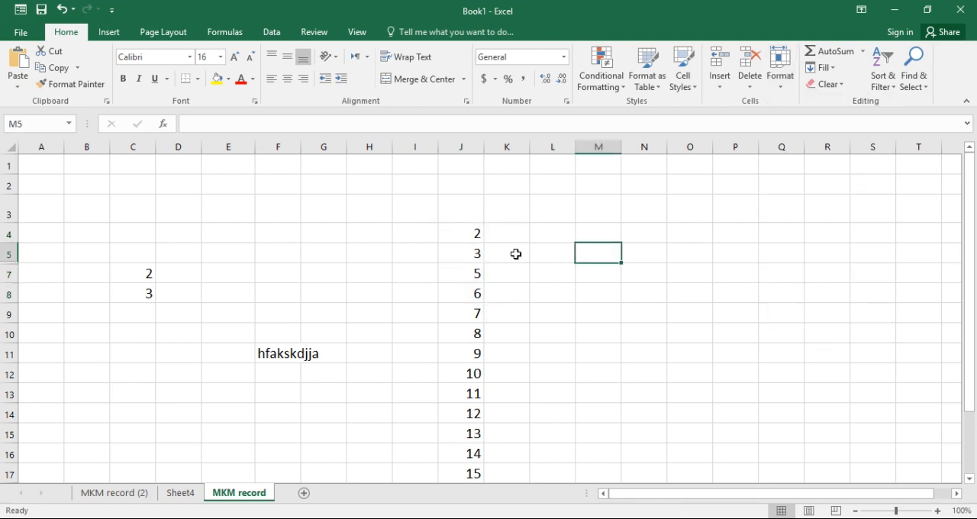
# Replace the content of cell J4 with jafklsjlsjfs, and undo the entry
pyautogui.click(464, 231)
pyautogui.write('jafklsjlsjfs')
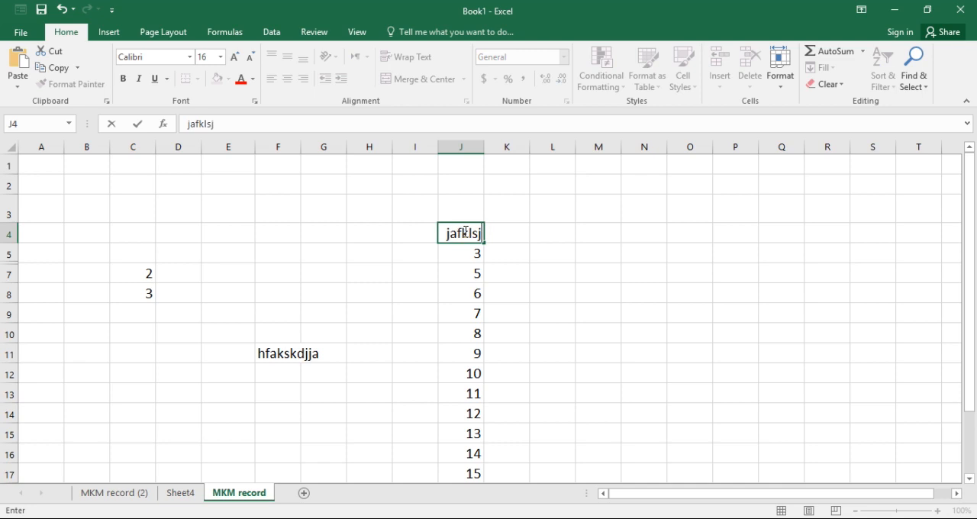
pyautogui.click(731, 239)
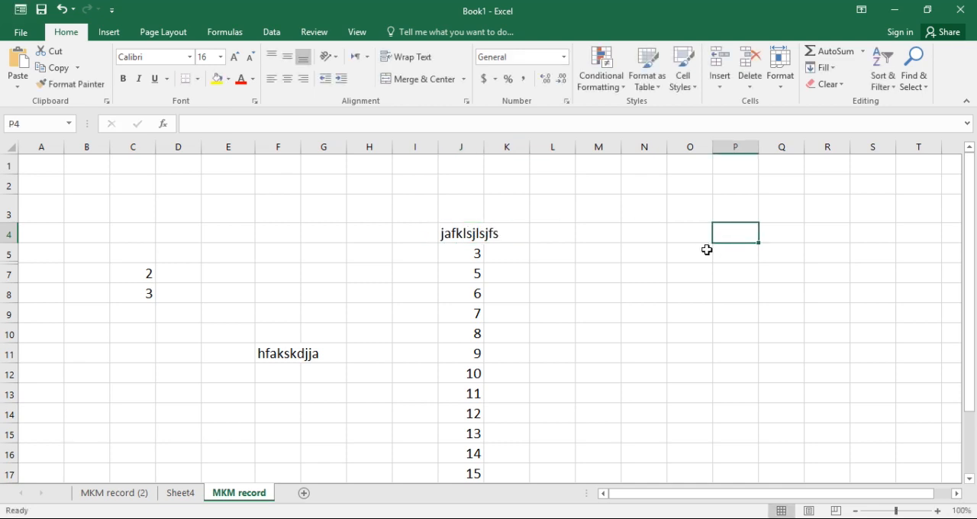
pyautogui.hotkey('ctrl', 'z')
pyautogui.moveTo(465, 226); pyautogui.dragTo(474, 316)
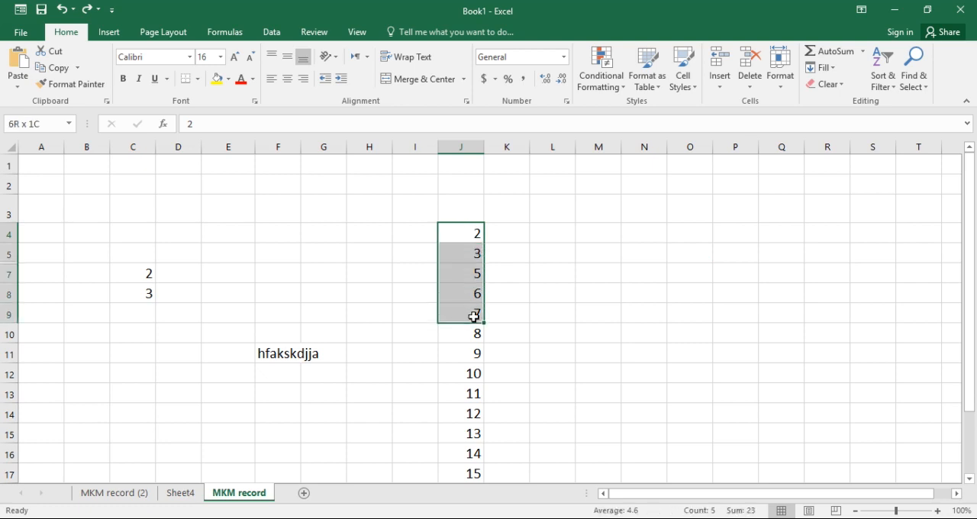
pyautogui.click(538, 292)
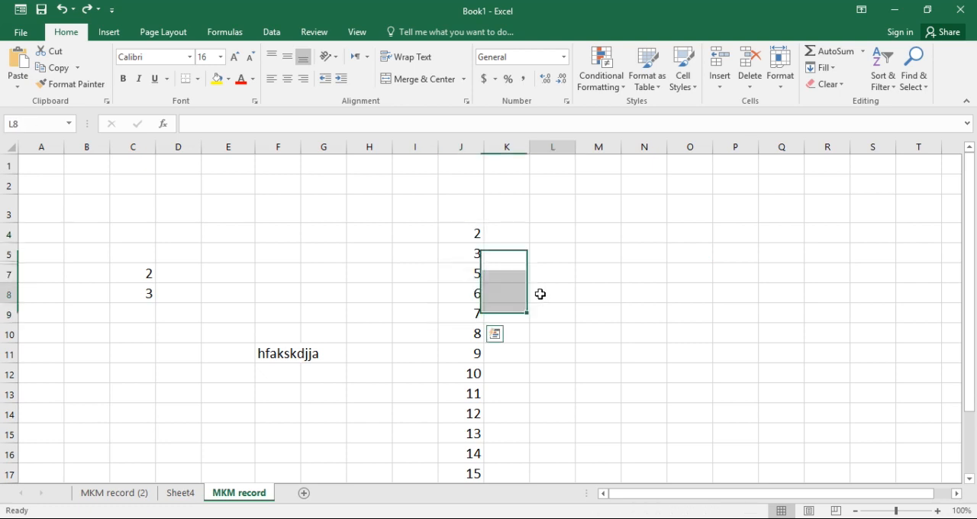
# Switch off the Lock Cell setting for cell F11 and replace its text with hksajhdksk
pyautogui.click(283, 359)
pyautogui.click(773, 86)
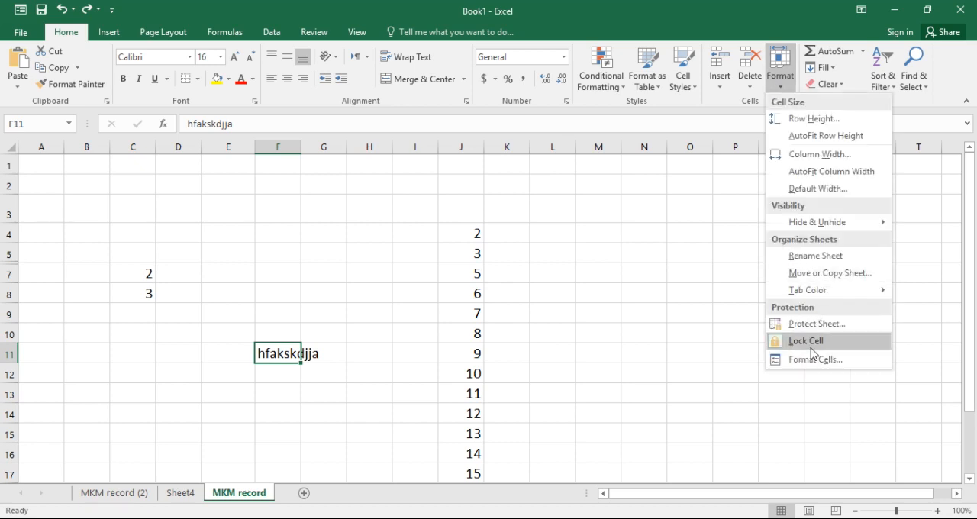
pyautogui.click(794, 347)
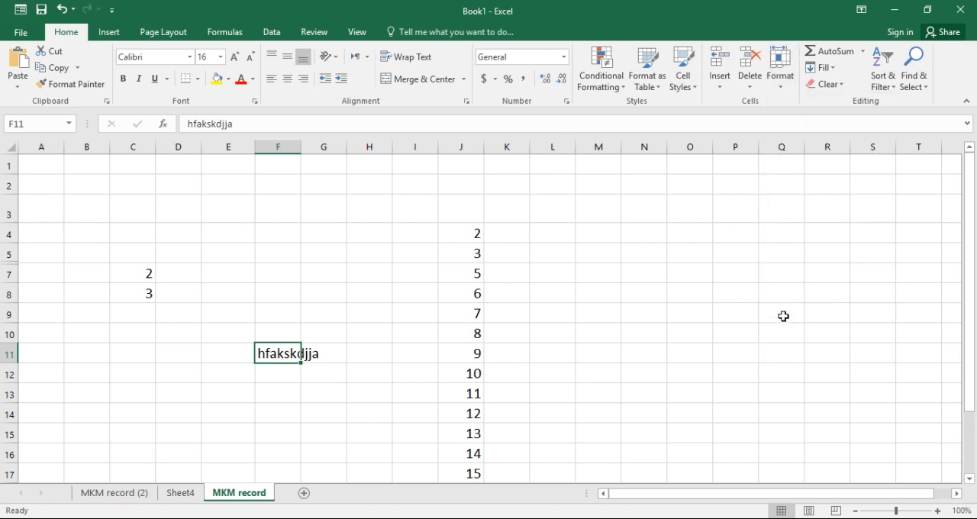
pyautogui.click(585, 350)
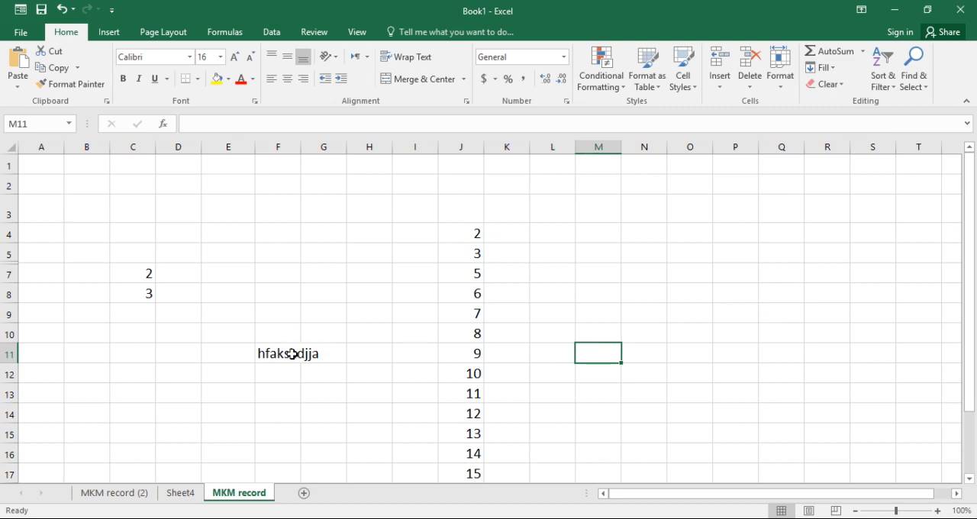
pyautogui.click(292, 353)
pyautogui.write('hksajhdksk')
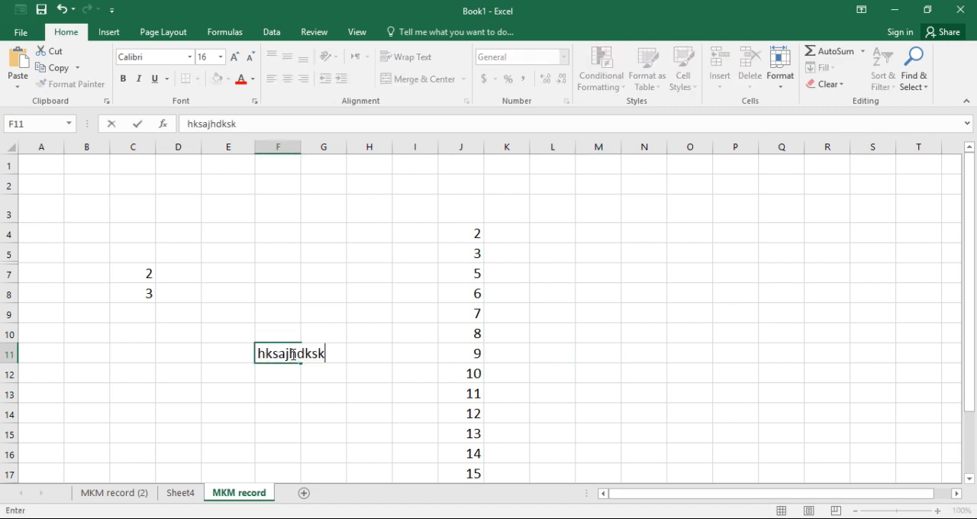
pyautogui.click(543, 241)
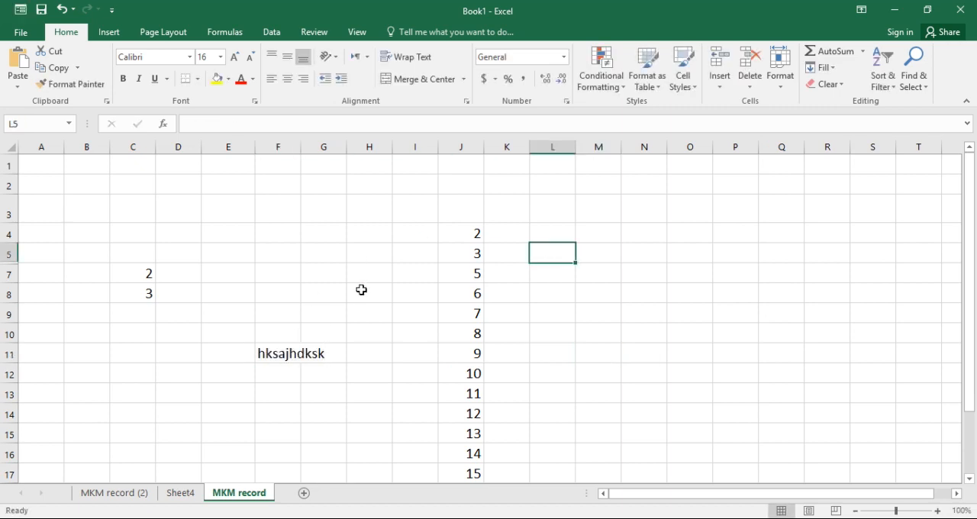
# Review the sizing, visibility and protection options for cell F11 without applying one
pyautogui.click(277, 348)
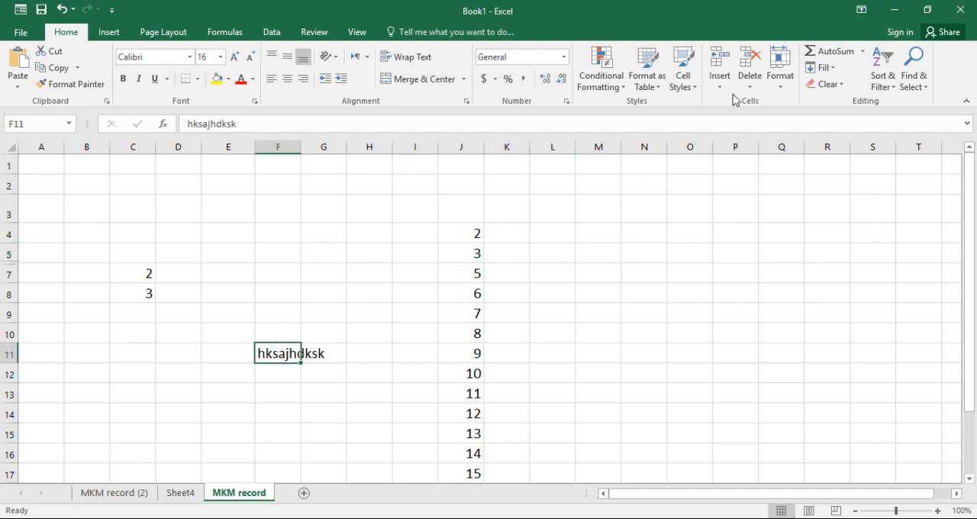
pyautogui.click(781, 84)
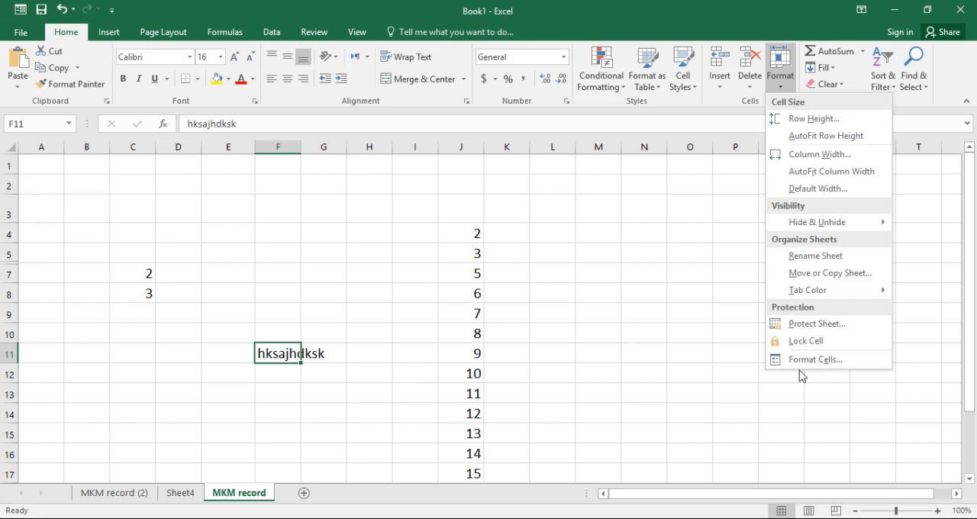
pyautogui.click(675, 393)
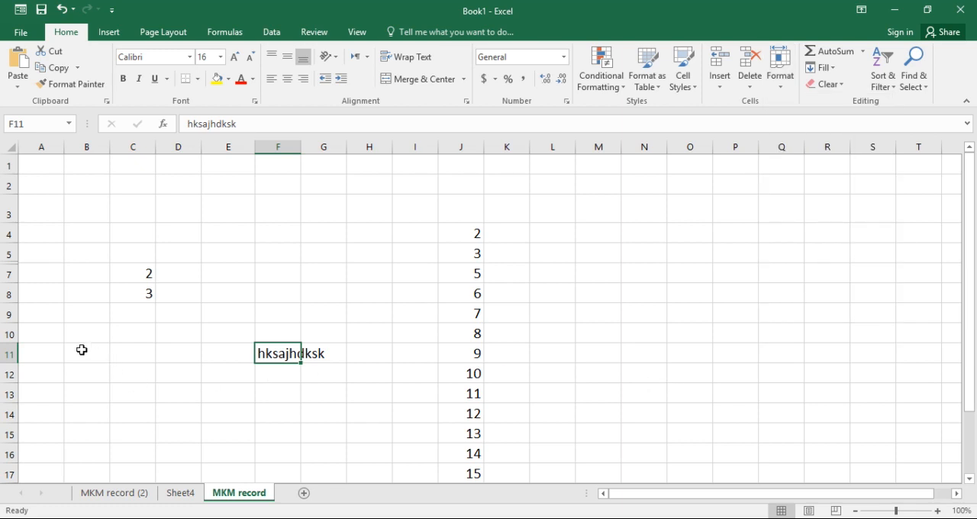
# Protect the sheet with a password, entering and confirming it, while allowing users to select locked and unlocked cells
pyautogui.moveTo(49, 350); pyautogui.dragTo(414, 397)
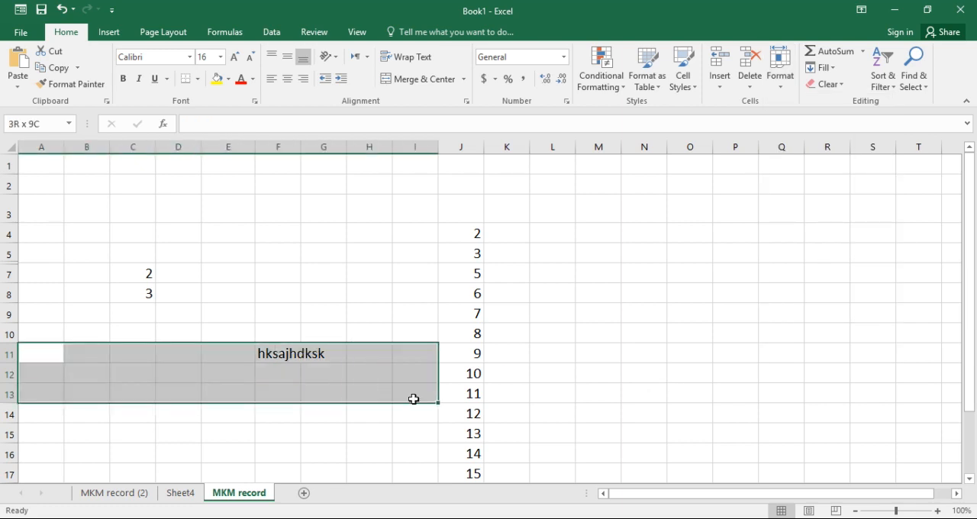
pyautogui.click(781, 85)
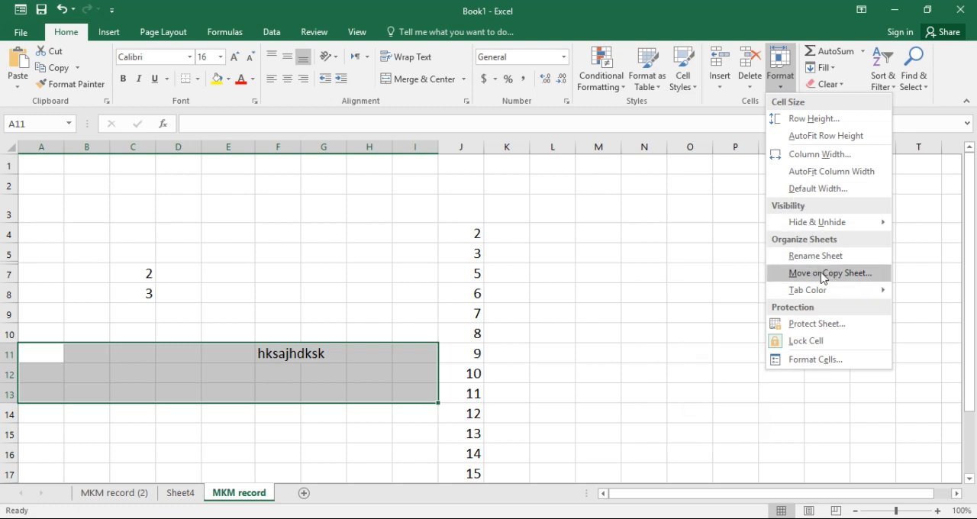
pyautogui.click(826, 327)
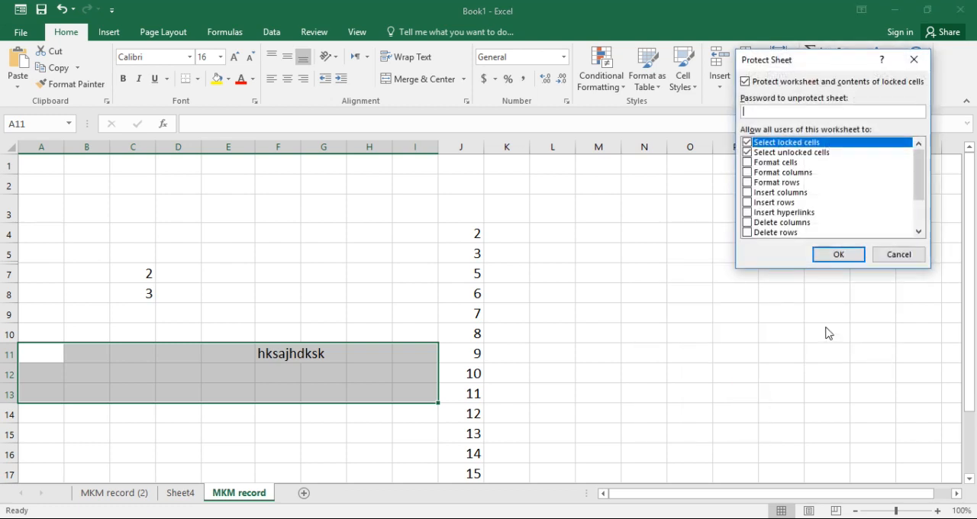
pyautogui.click(780, 153)
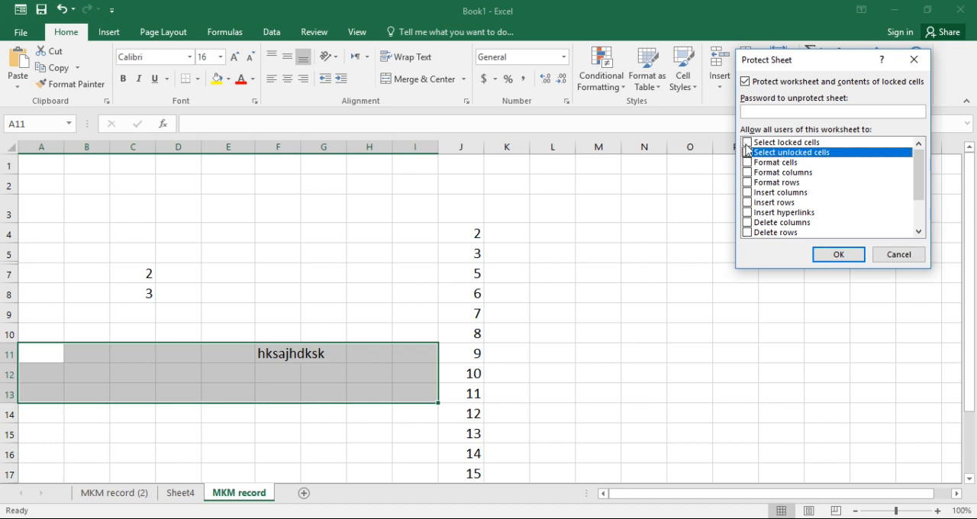
pyautogui.click(747, 143)
pyautogui.click(747, 152)
pyautogui.click(747, 142)
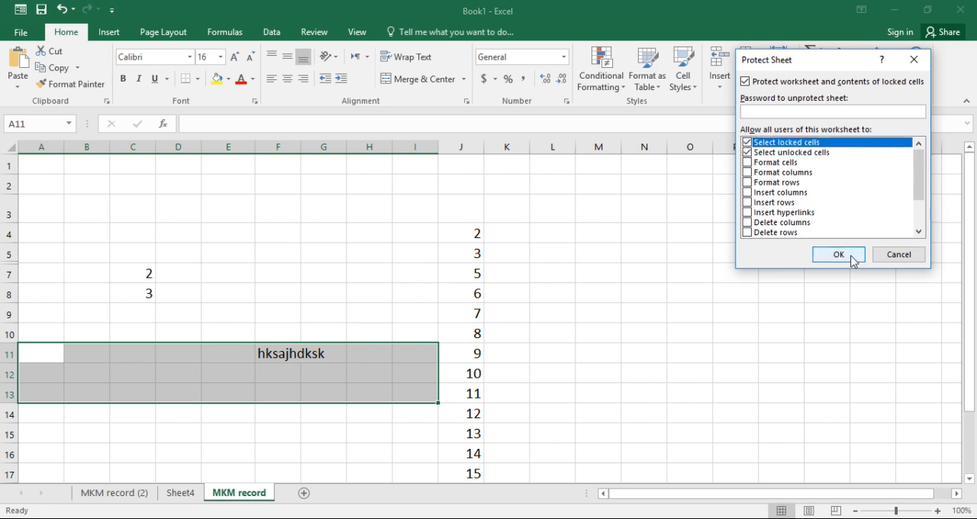
pyautogui.click(783, 108)
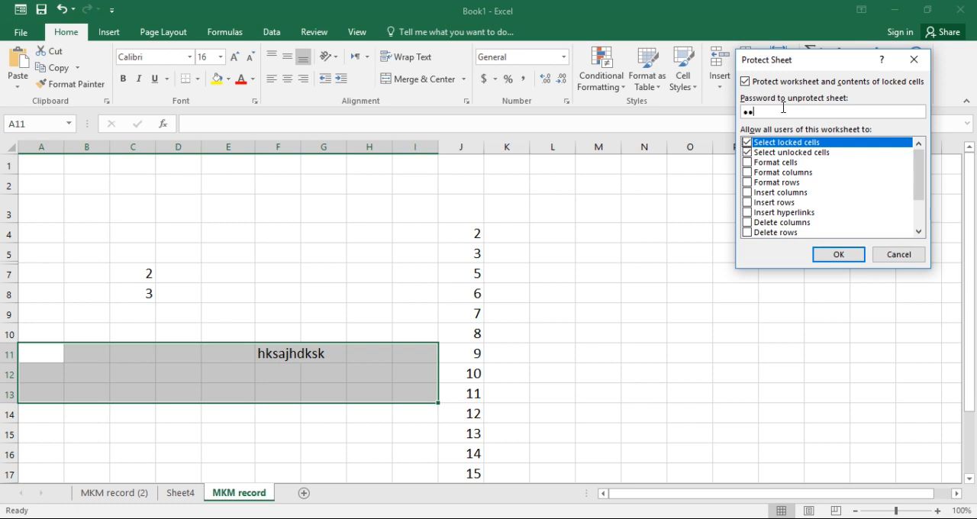
pyautogui.click(837, 253)
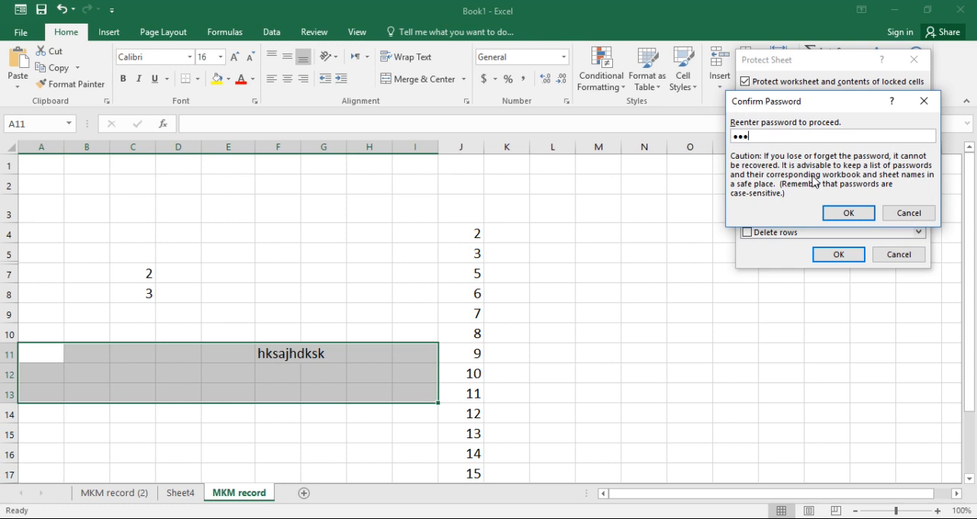
pyautogui.click(851, 212)
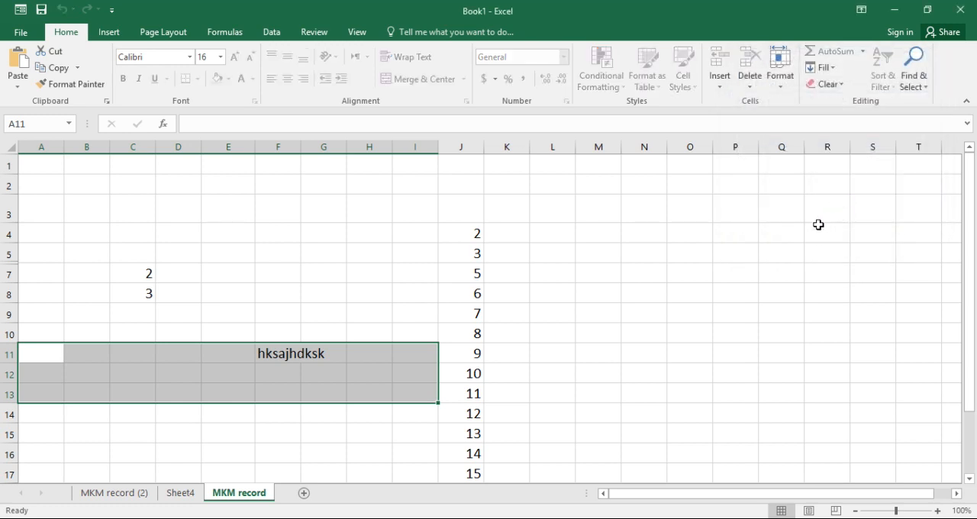
# Try to edit cell I11 on the protected sheet
pyautogui.click(629, 293)
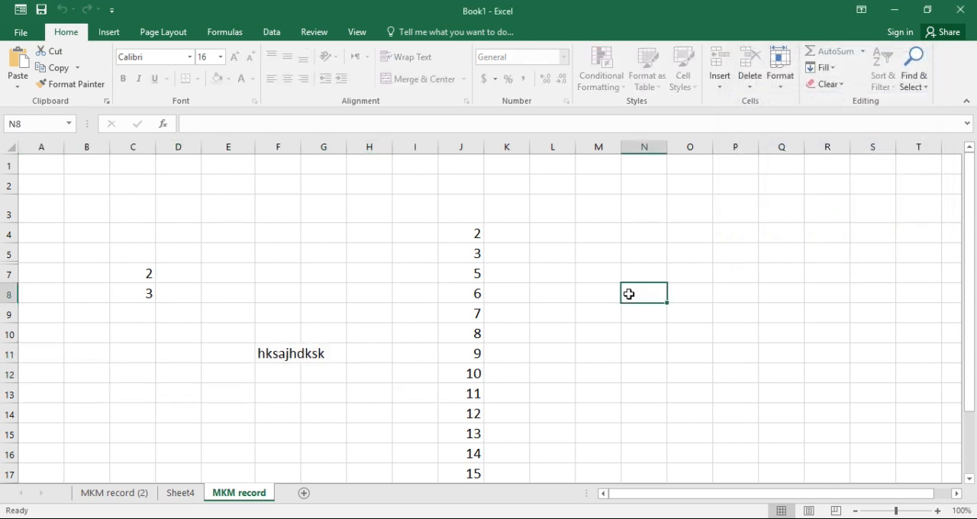
pyautogui.click(416, 354)
pyautogui.doubleClick(418, 359)
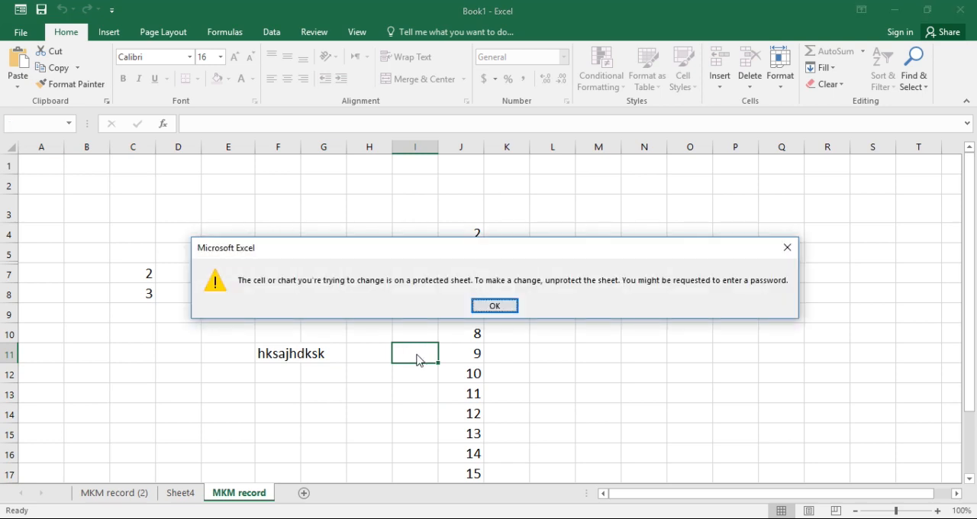
pyautogui.click(786, 248)
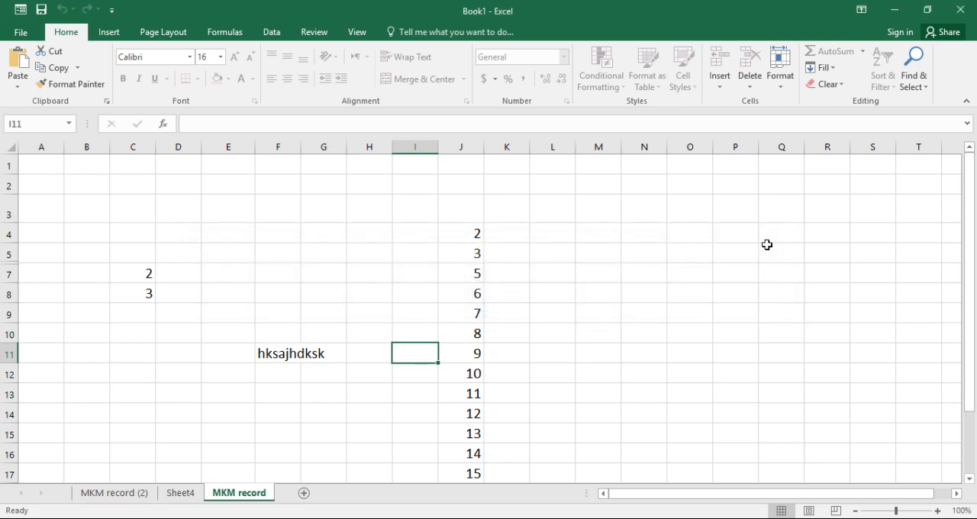
# Unprotect the sheet by entering the sheet password
pyautogui.click(784, 88)
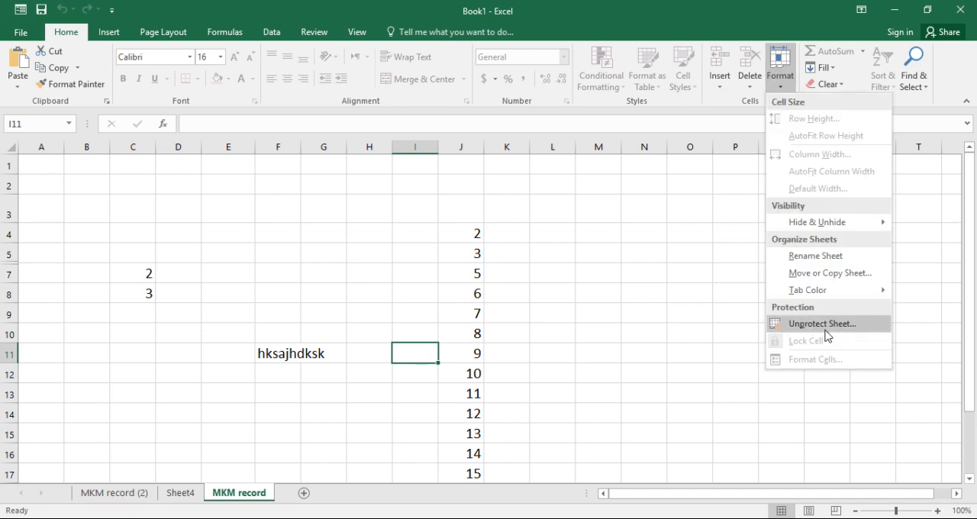
pyautogui.click(823, 326)
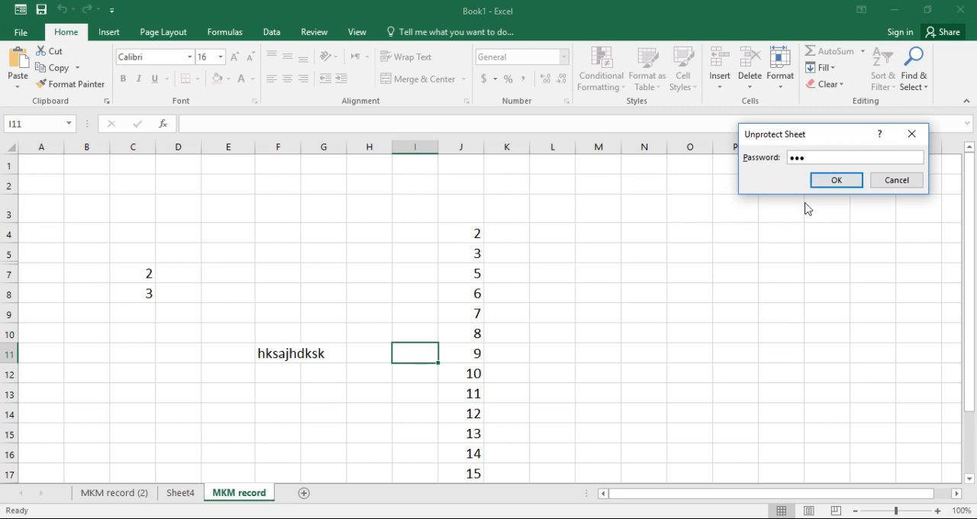
pyautogui.click(831, 181)
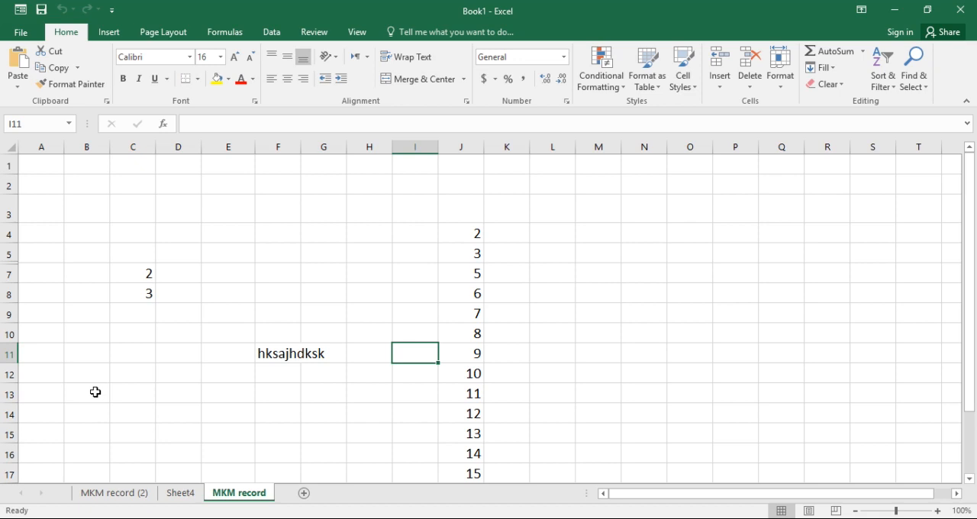
# Enter the text DFJAJKLFJLDLL in cell E13
pyautogui.moveTo(28, 354); pyautogui.dragTo(403, 412)
pyautogui.click(227, 387)
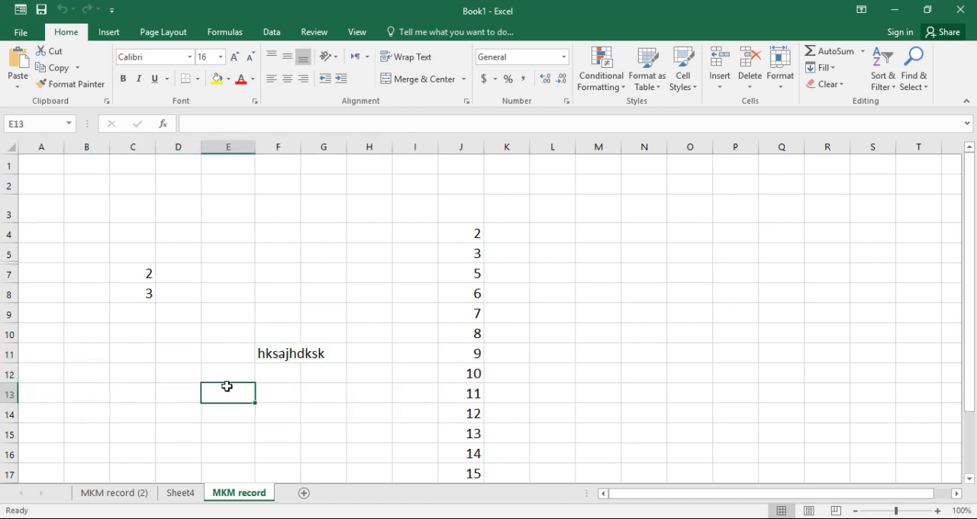
pyautogui.write('DFJAJKLFJLDLL')
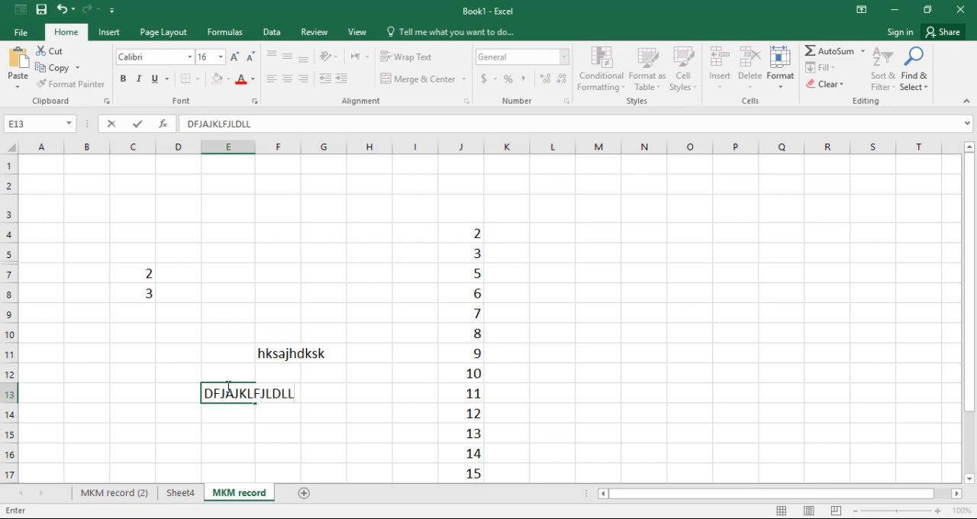
pyautogui.click(633, 325)
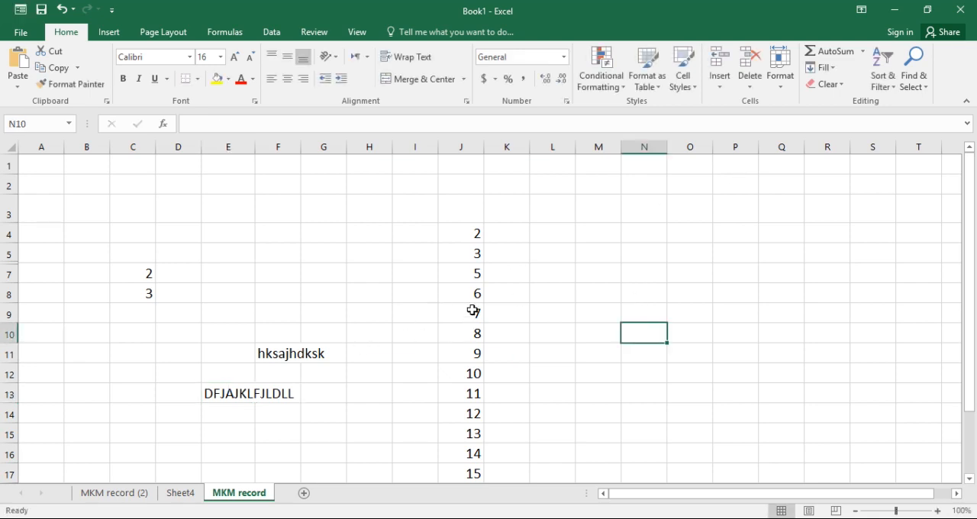
pyautogui.click(780, 92)
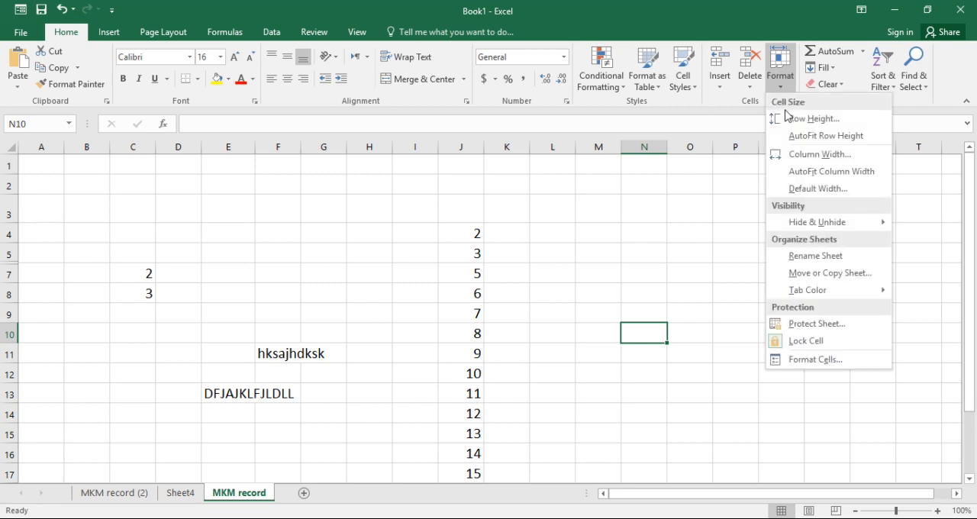
pyautogui.click(822, 360)
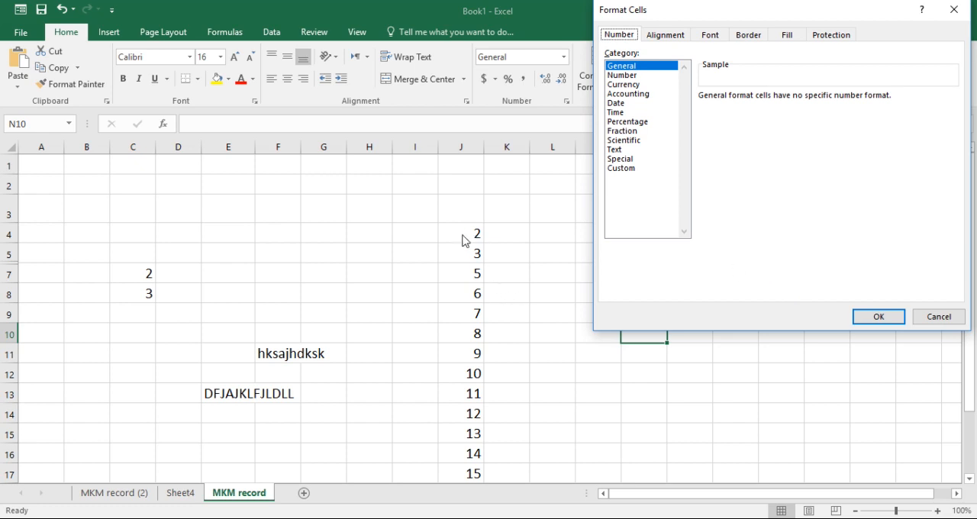
pyautogui.click(939, 316)
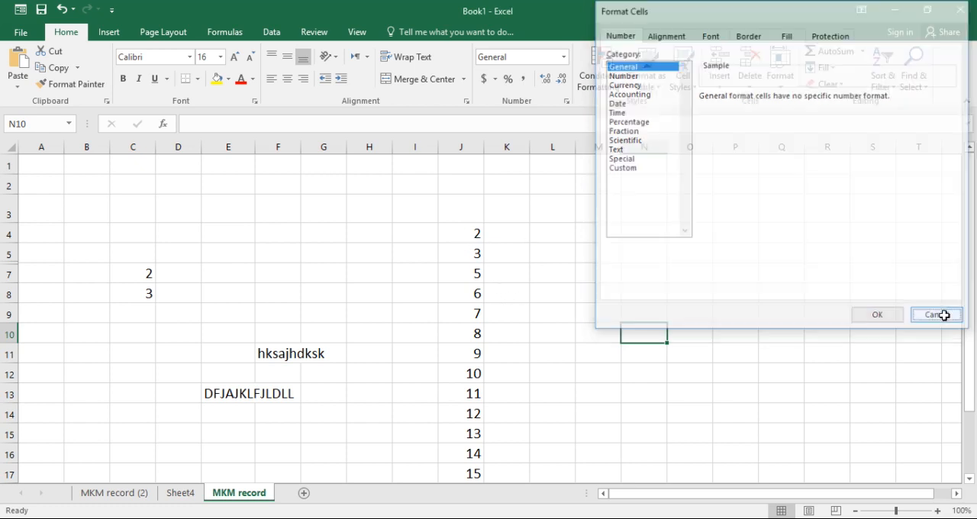
# Format cell J4 as Currency with the $ symbol and 2 decimal places through the Format Cells settings
pyautogui.click(471, 234)
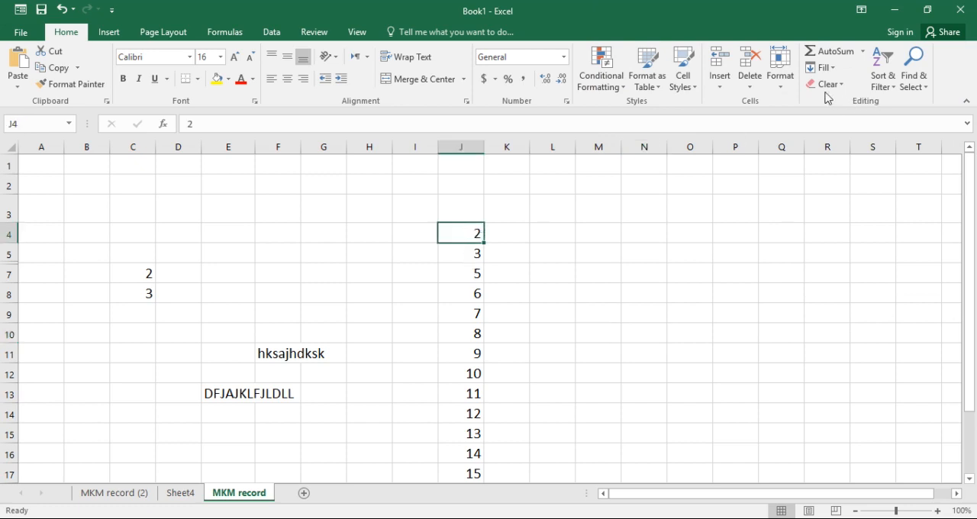
pyautogui.click(786, 86)
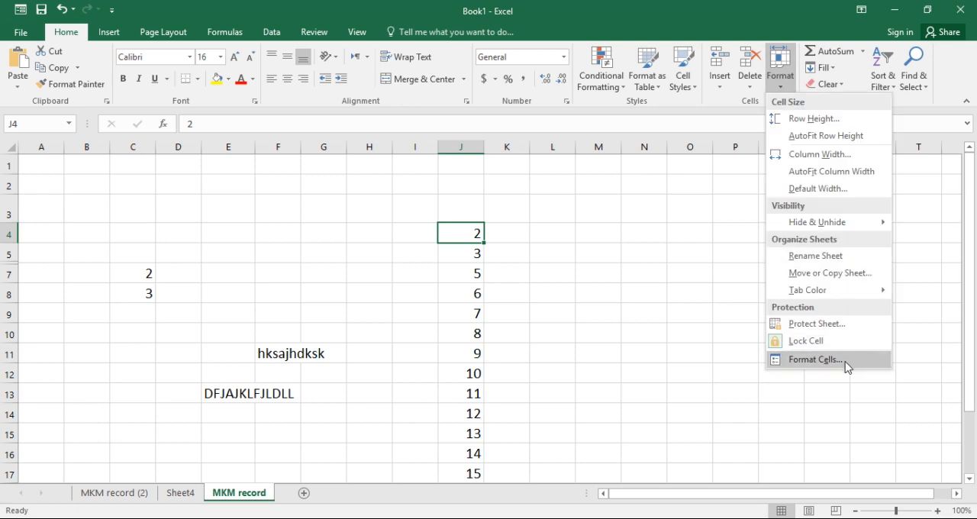
pyautogui.click(816, 360)
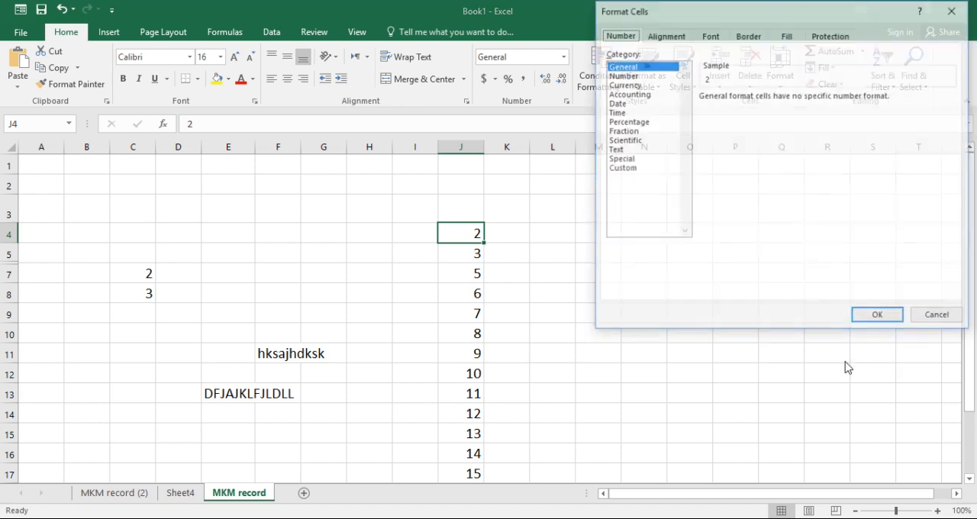
pyautogui.click(631, 86)
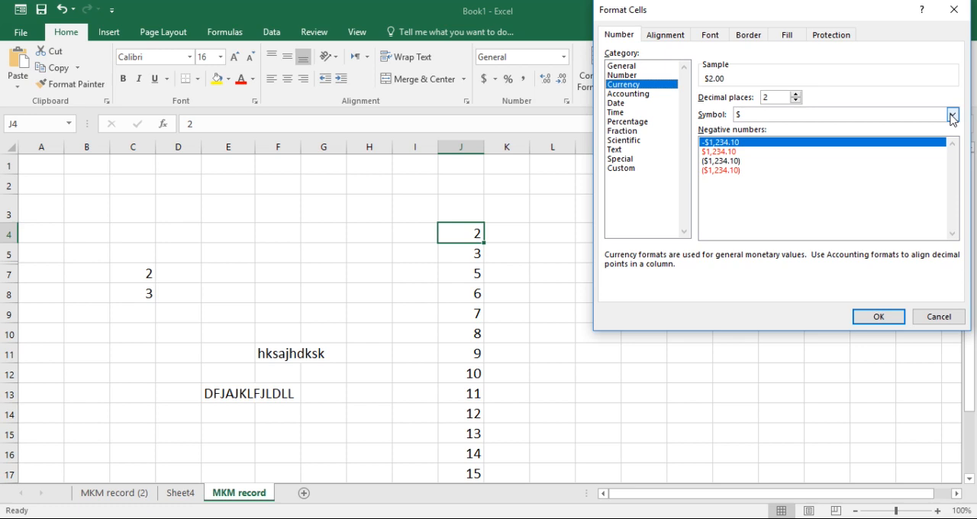
pyautogui.click(952, 115)
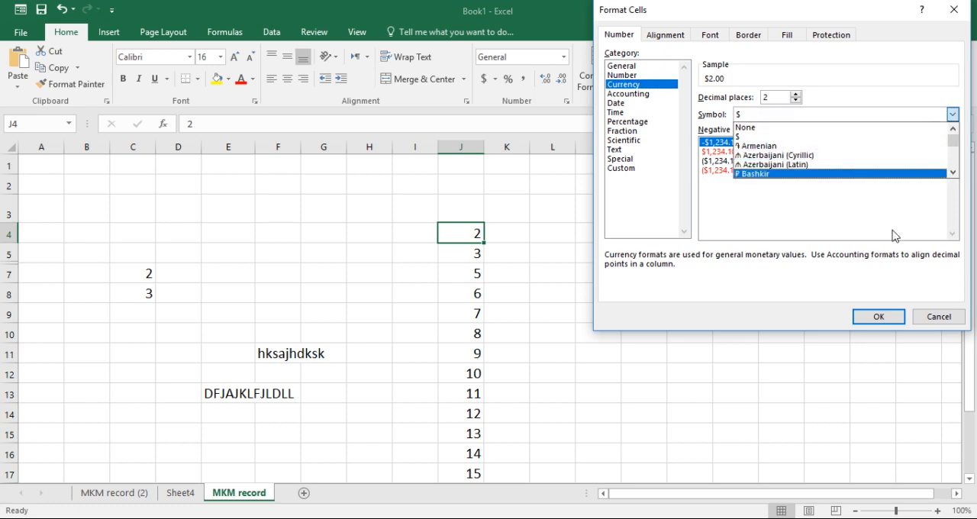
pyautogui.click(924, 115)
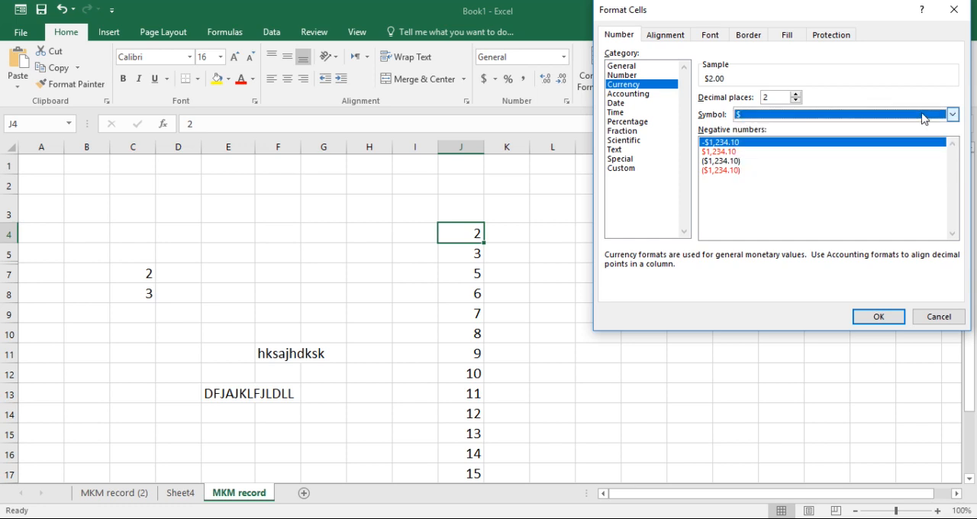
pyautogui.click(877, 318)
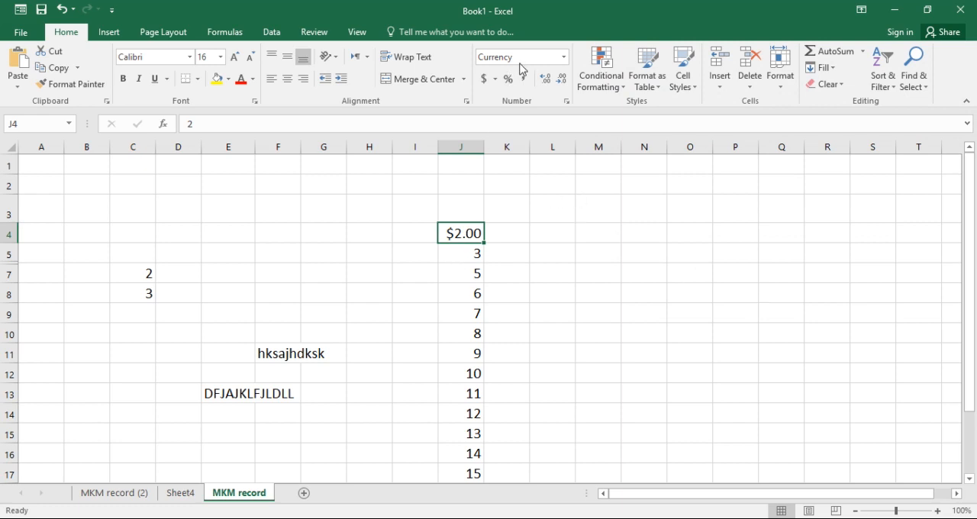
# Switch cell J4's number format to Time, and return it to General
pyautogui.click(563, 59)
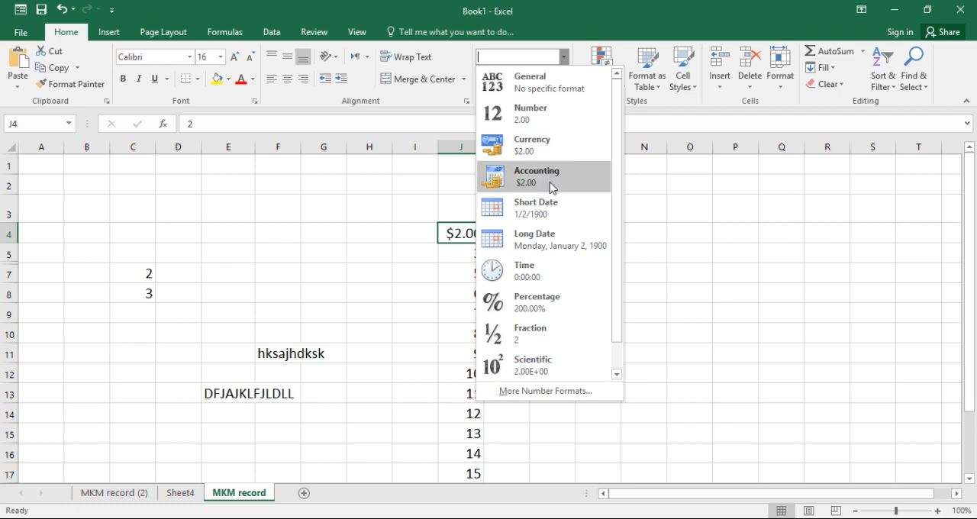
pyautogui.click(540, 277)
pyautogui.click(563, 57)
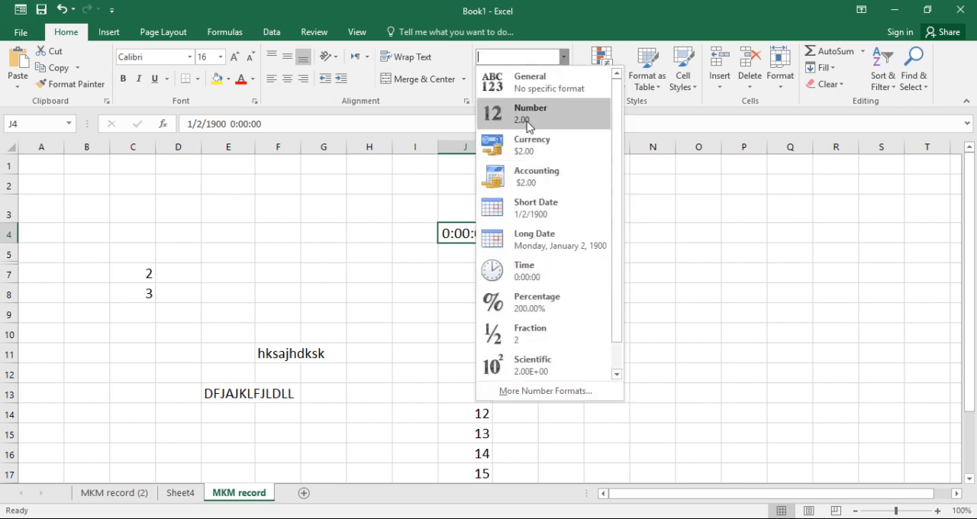
pyautogui.click(541, 93)
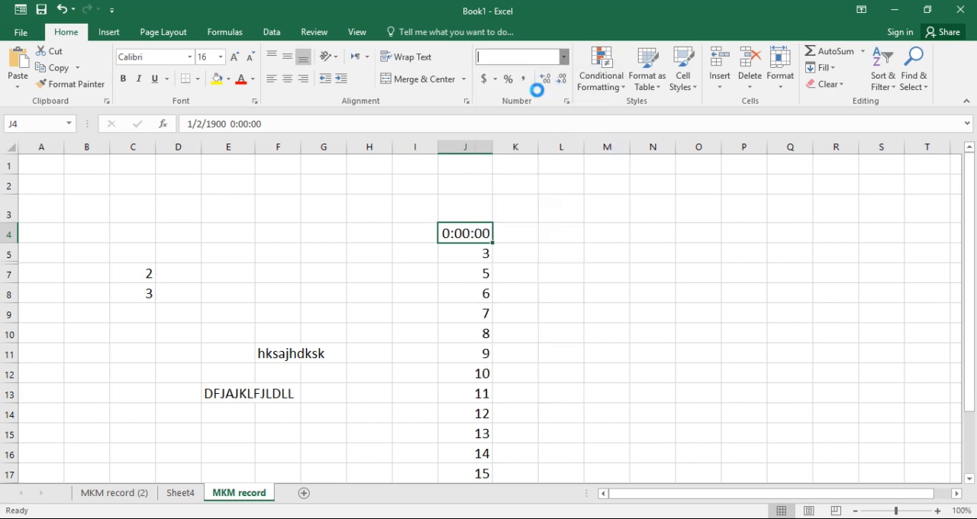
pyautogui.click(554, 258)
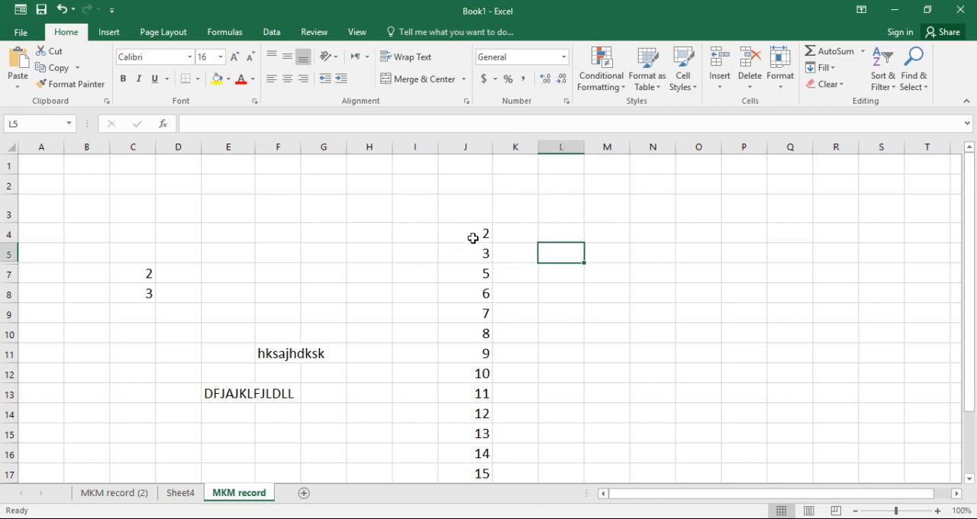
pyautogui.click(473, 237)
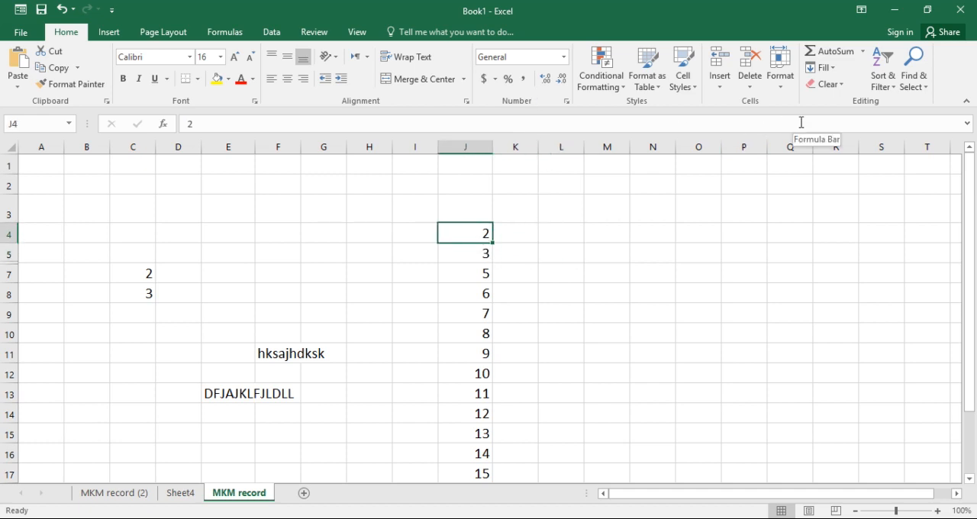
pyautogui.click(781, 84)
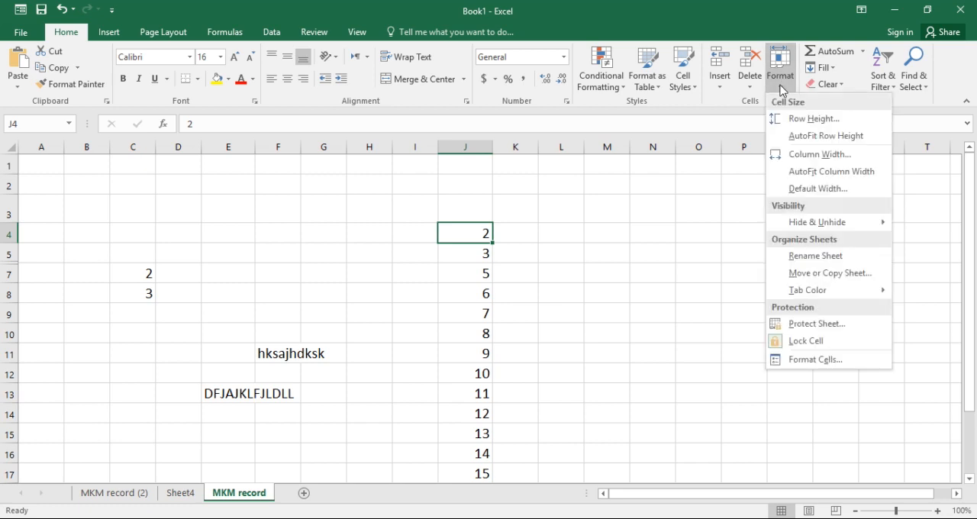
pyautogui.click(715, 401)
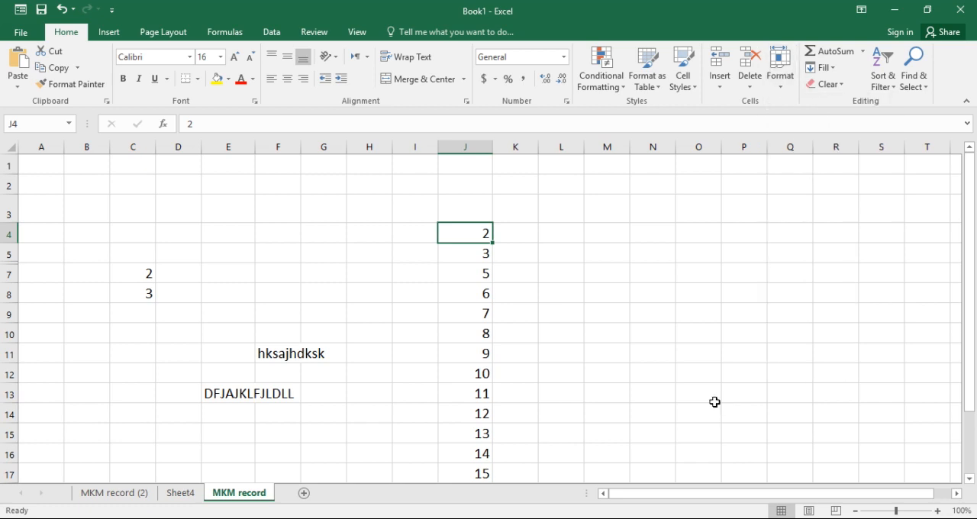